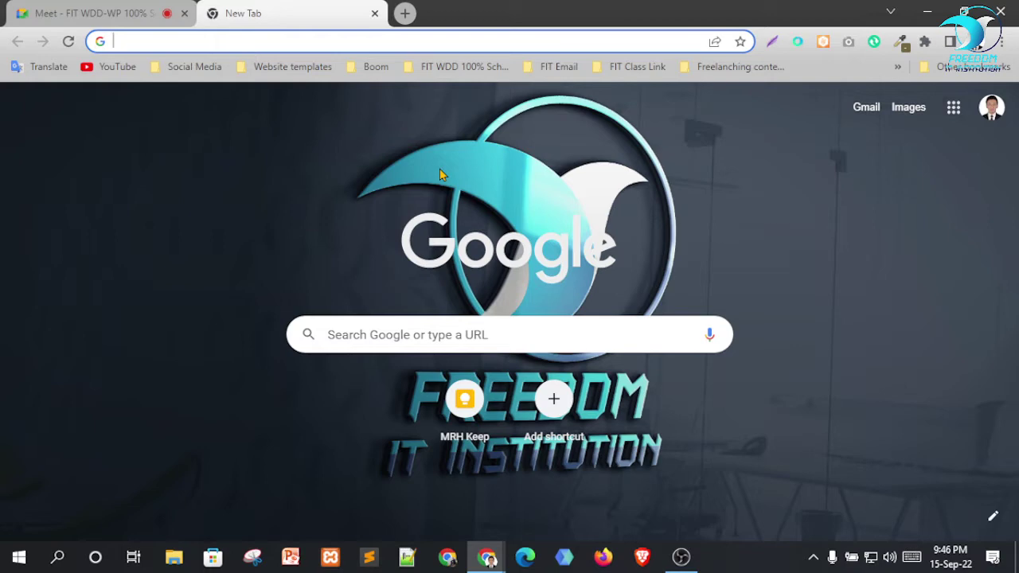
Open the wpsandbox.net website in the empty browser tab.
type("wp")
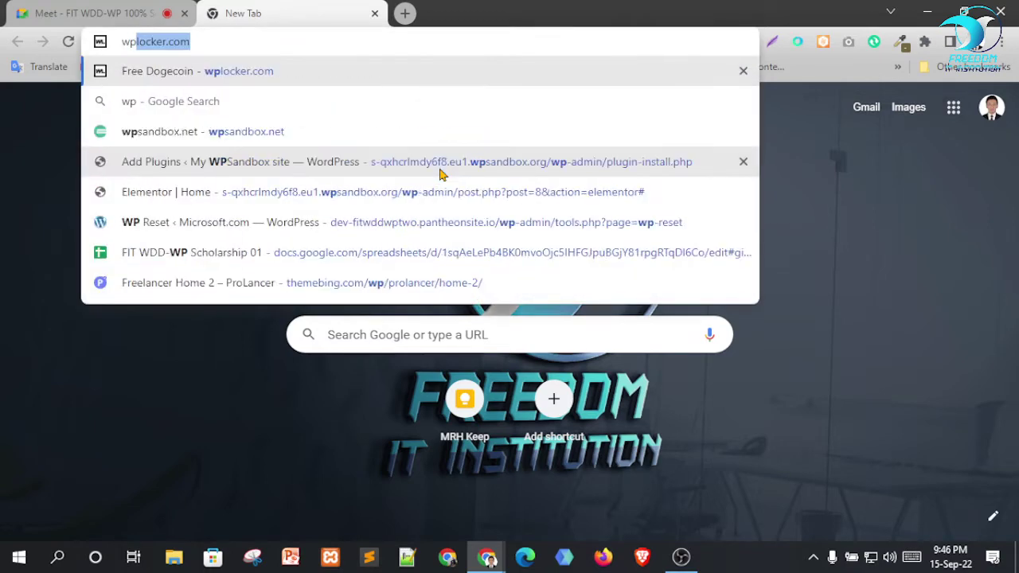
type("s")
key("Return")
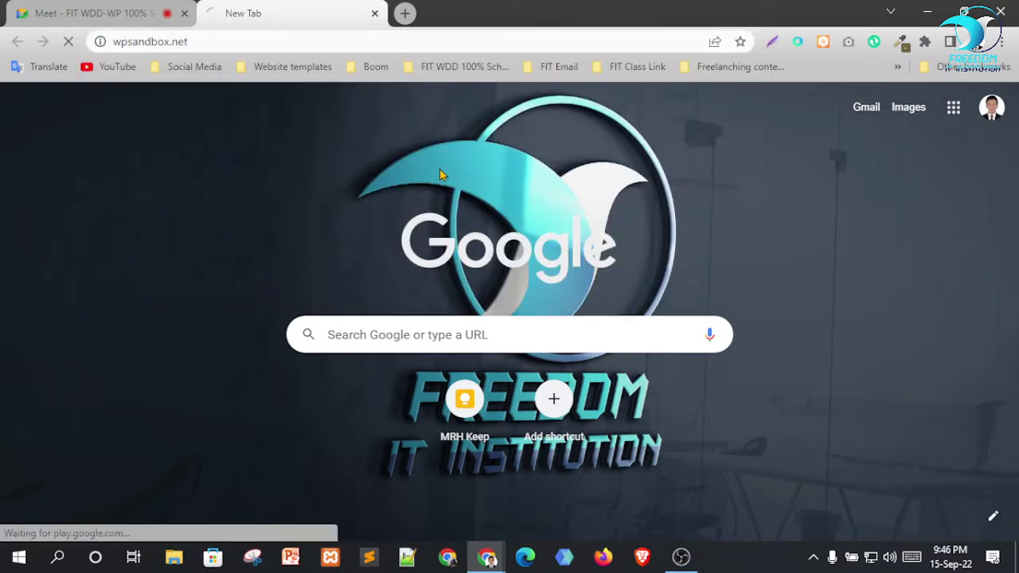
Copy the wpsandbox.net address and send it to everyone in the Google Meet in-call chat.
left_click(259, 39)
key("ctrl+c")
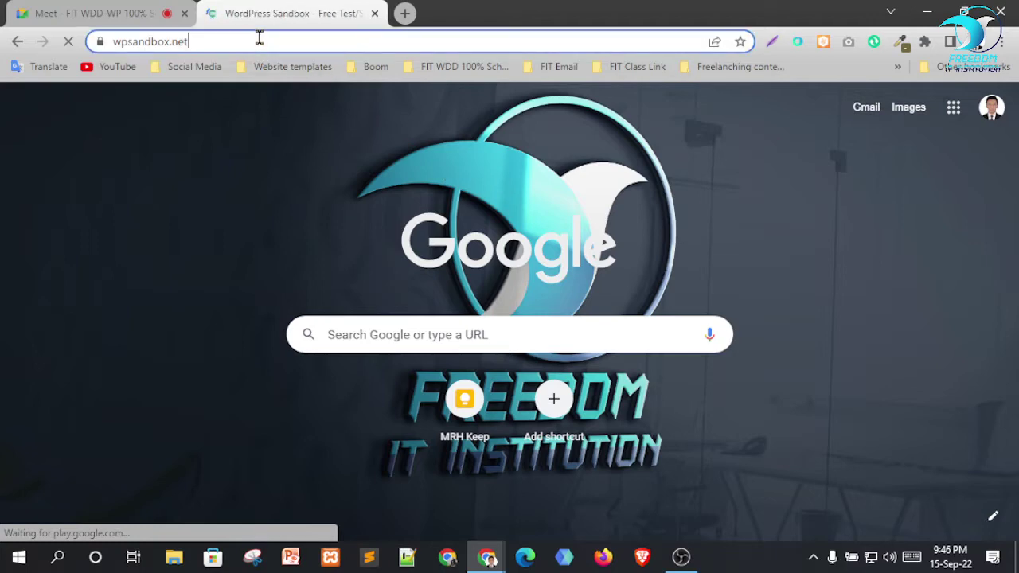
left_click(99, 13)
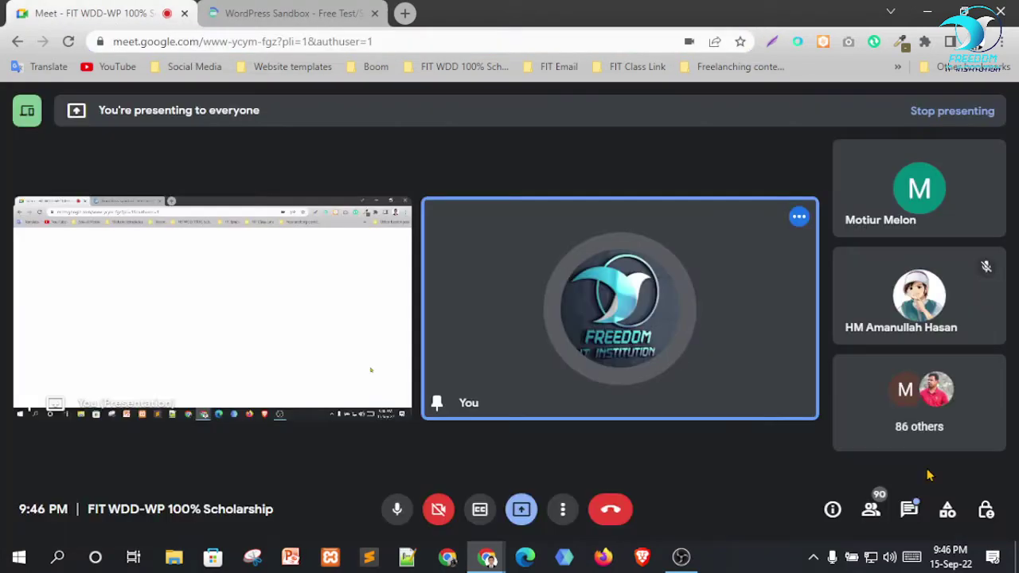
key("ctrl+alt+c")
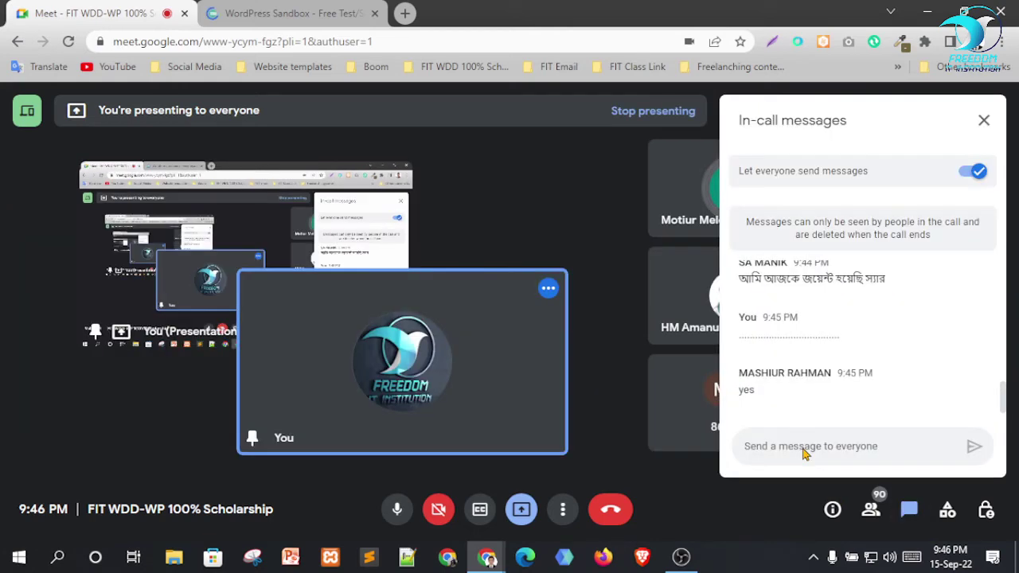
left_click(774, 444)
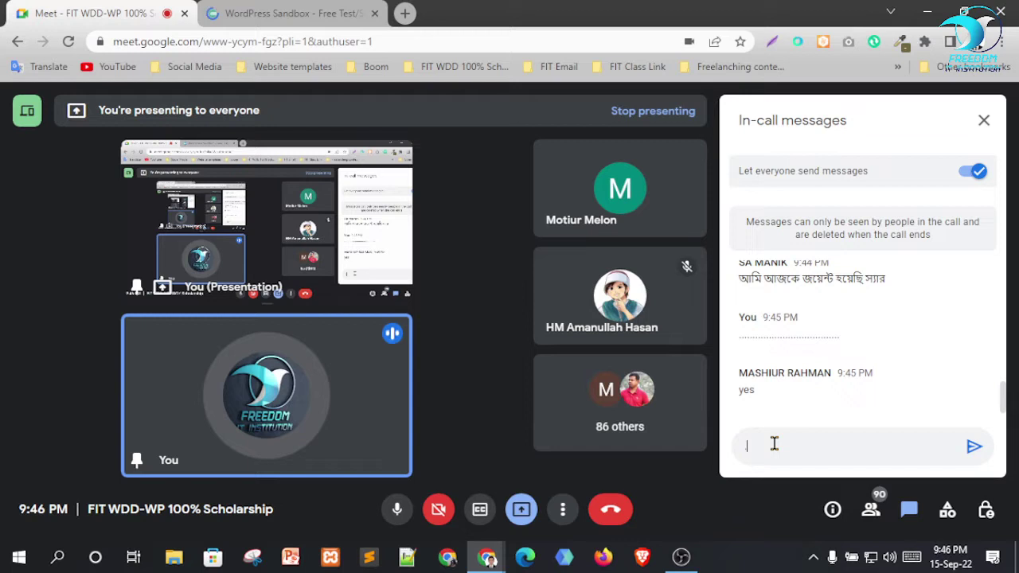
key("ctrl+v")
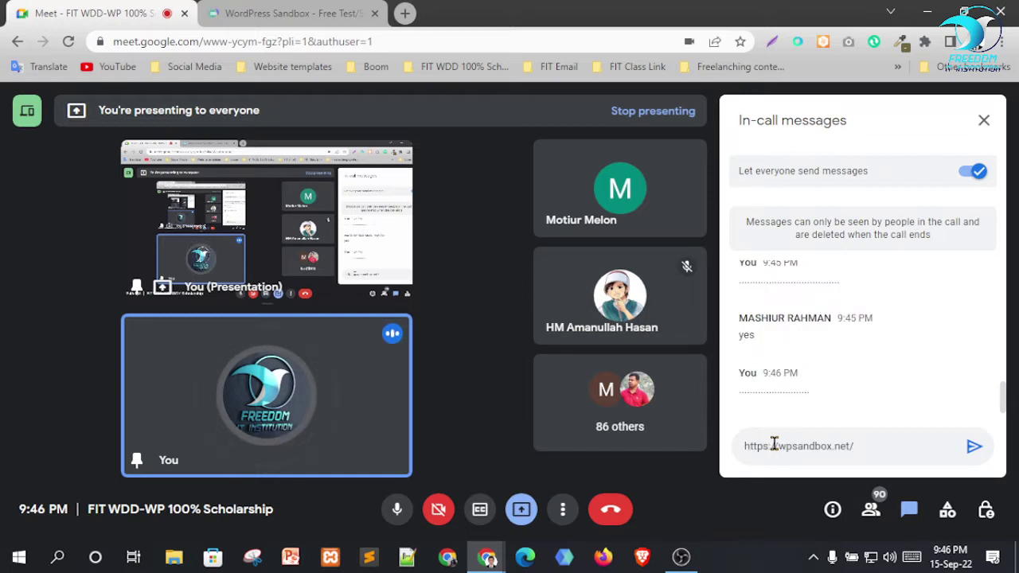
key("Return")
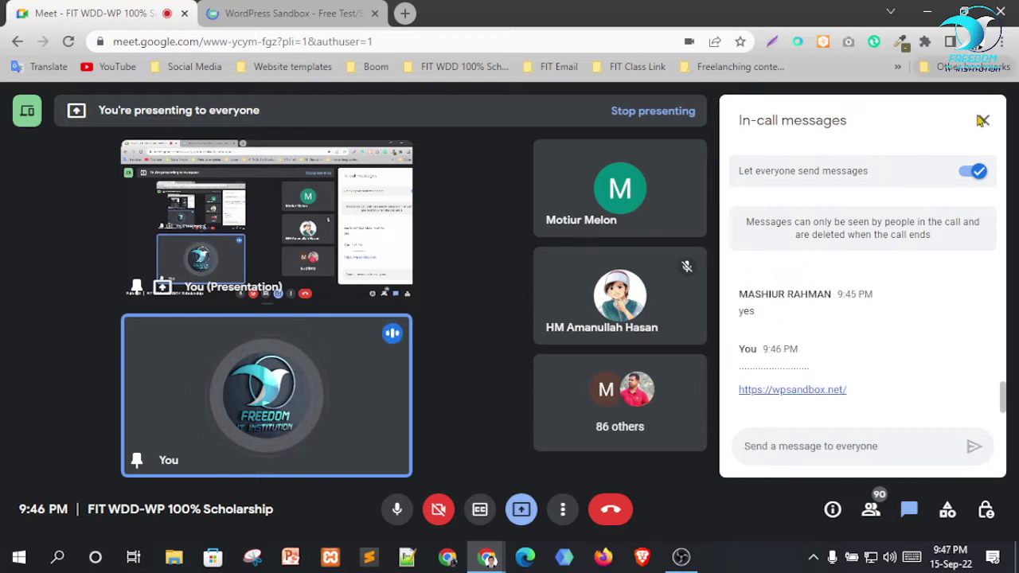
Return to the WordPress Sandbox page and examine its WordPress version, multisite and debugging options.
left_click(275, 13)
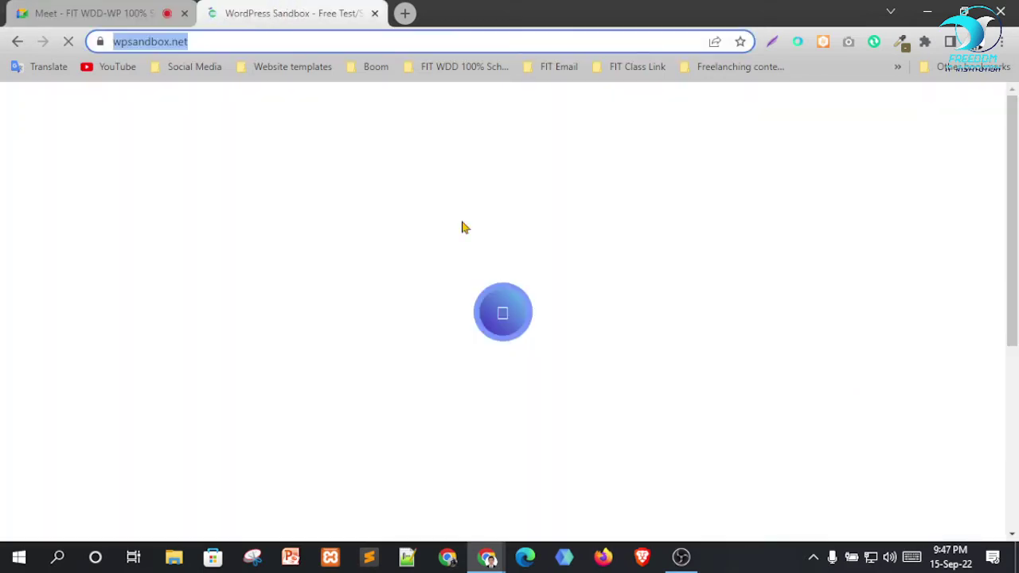
left_click(191, 41)
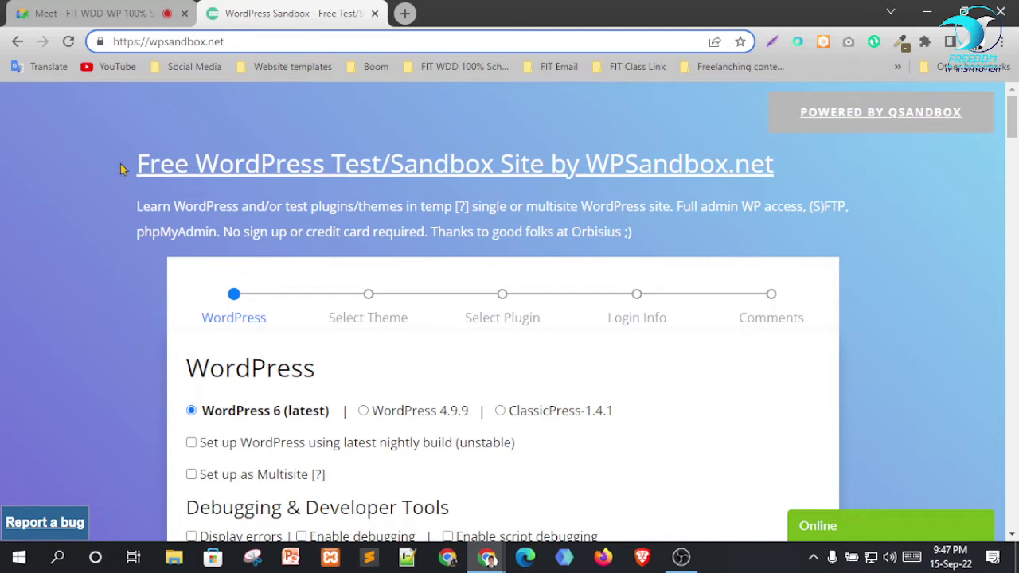
scroll(414, 260, "down", 2)
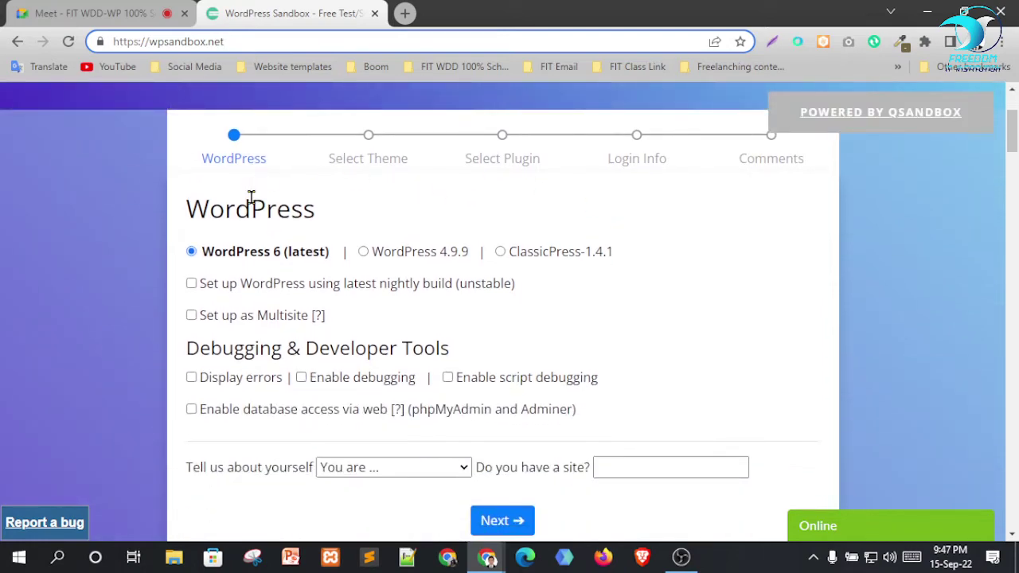
scroll(697, 262, "down", 2)
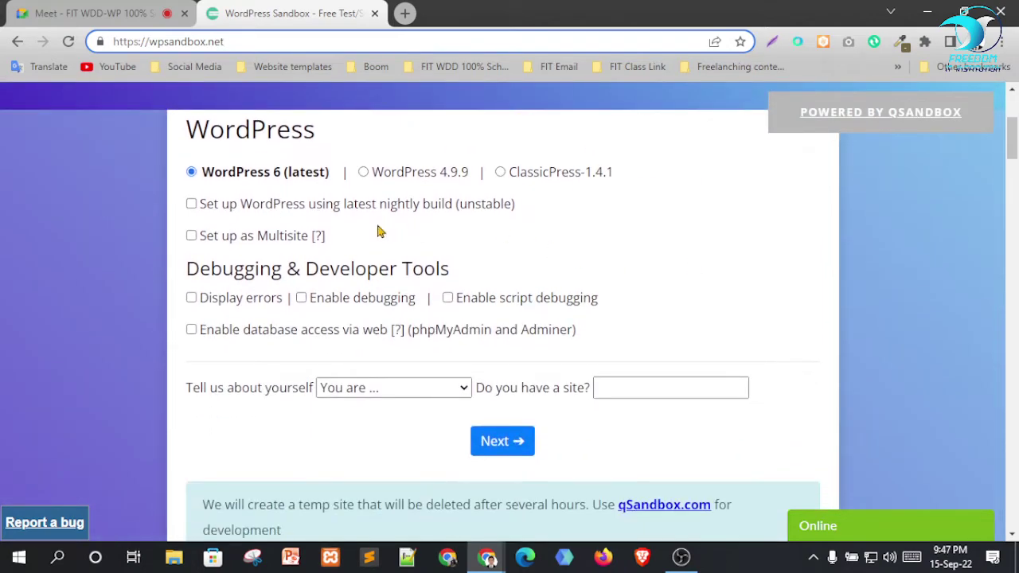
scroll(530, 255, "up", 2)
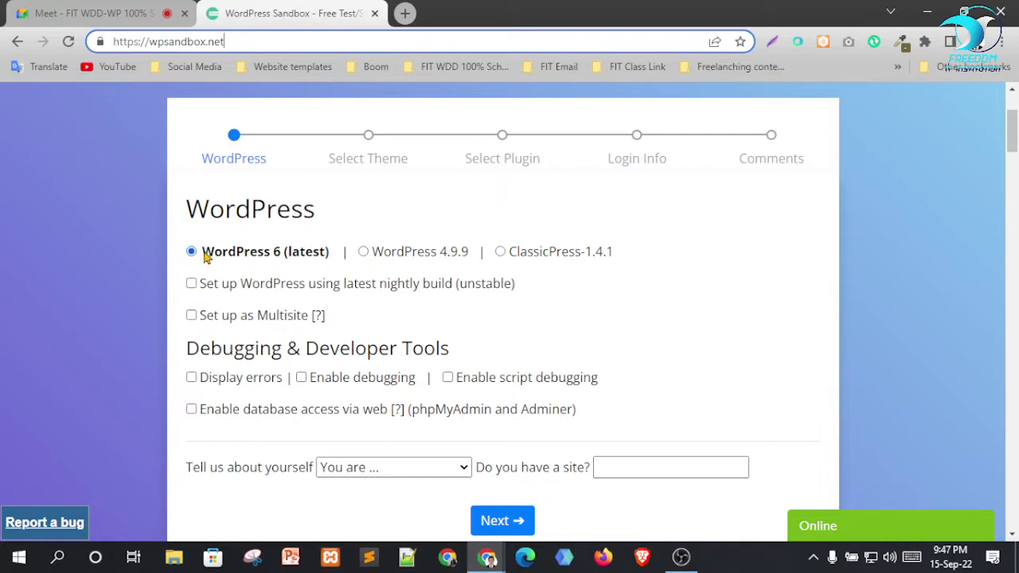
scroll(493, 275, "down", 1)
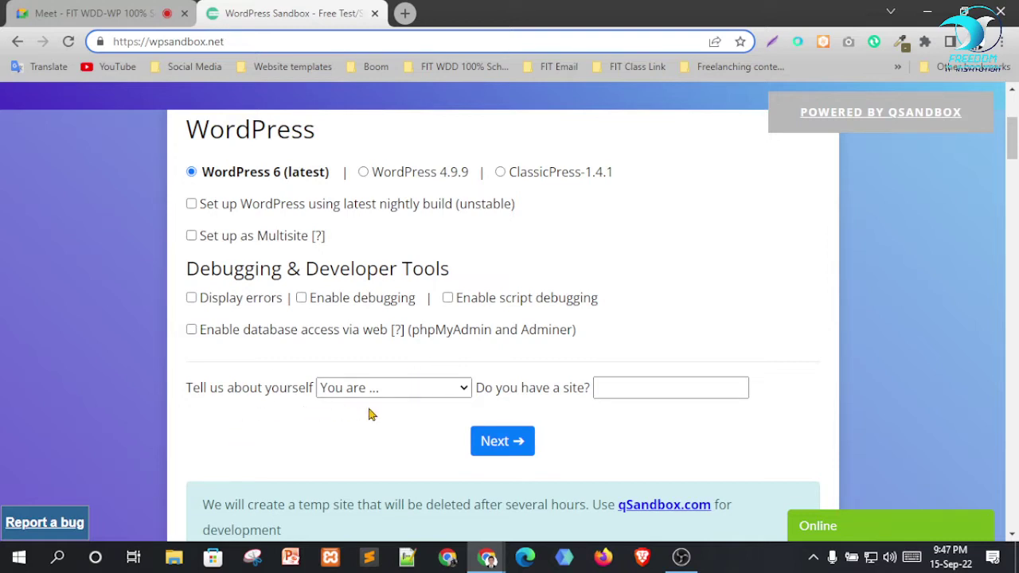
Try WordPress Designer as the answer to "Tell us about yourself", and restore the "You are ..." placeholder.
left_click(438, 393)
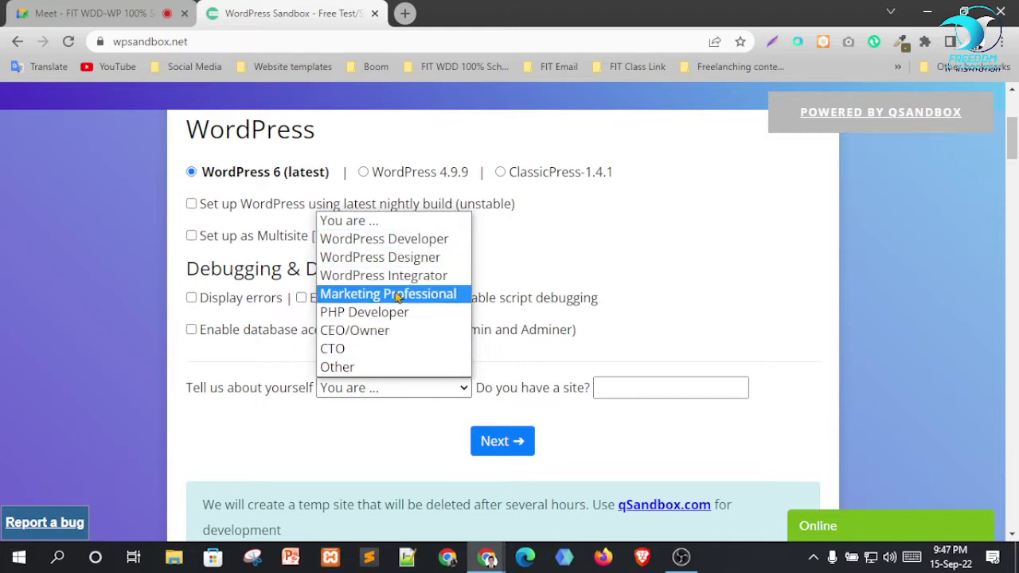
left_click(304, 450)
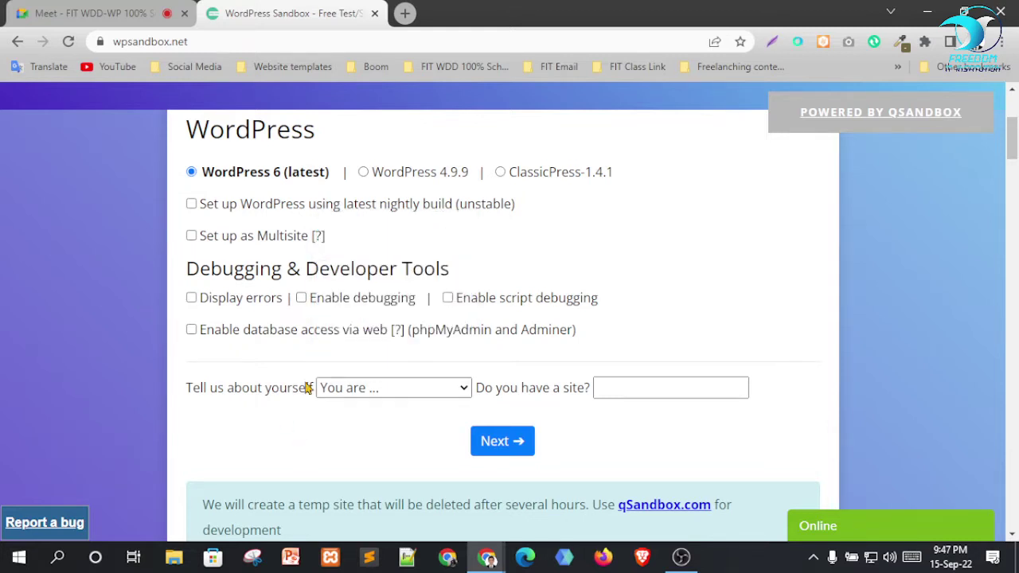
left_click(461, 393)
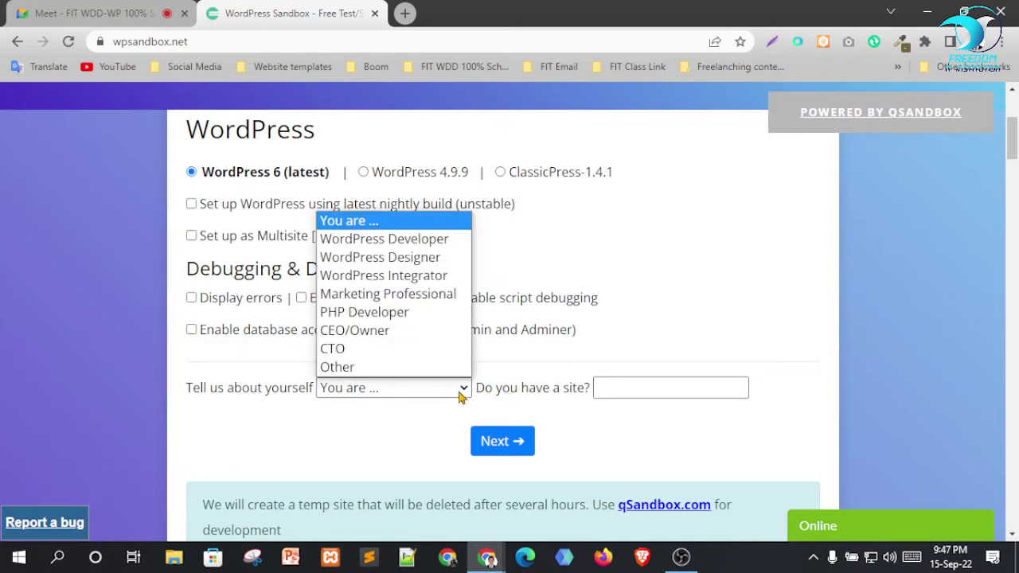
left_click(381, 259)
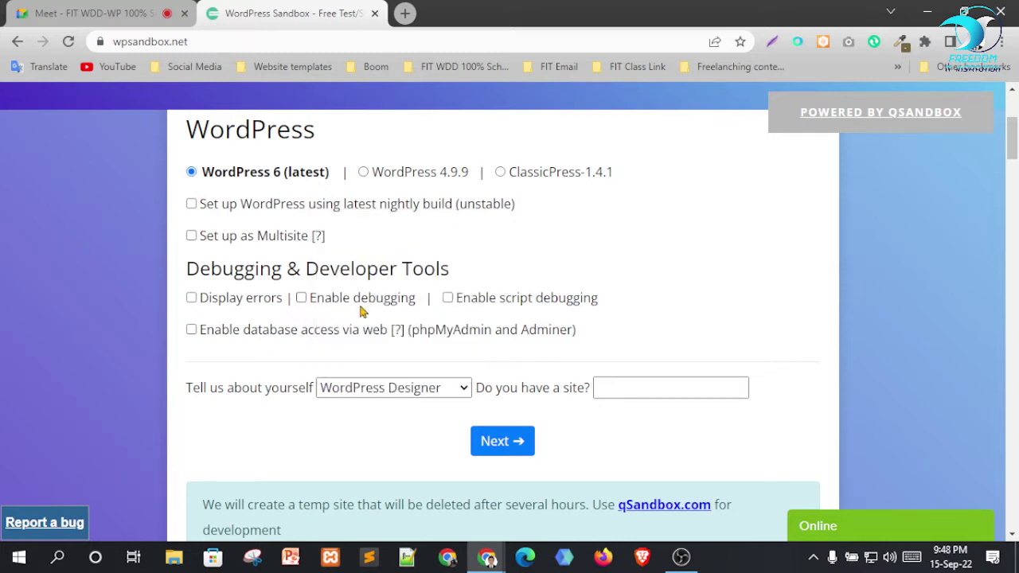
left_click(464, 391)
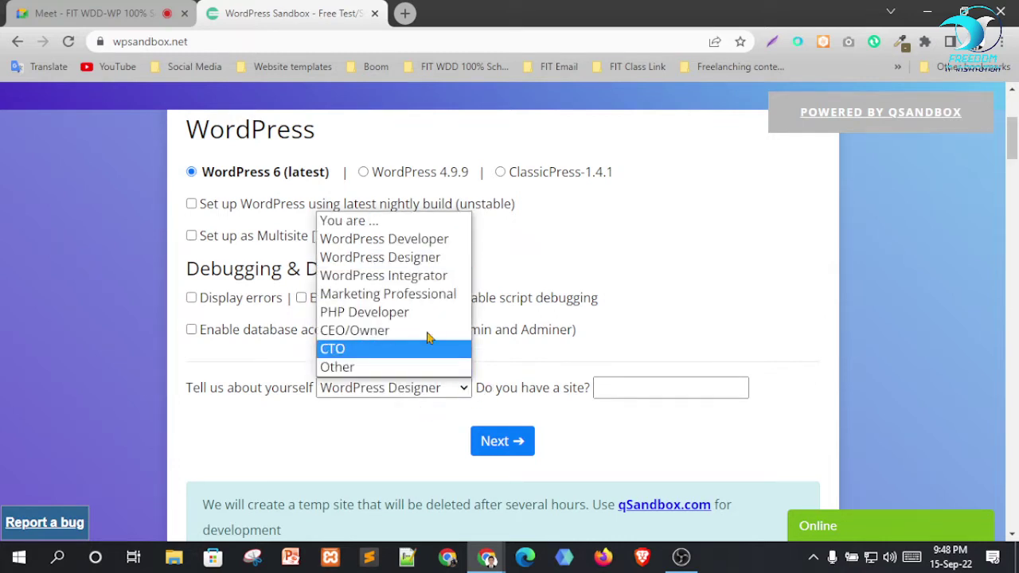
left_click(346, 223)
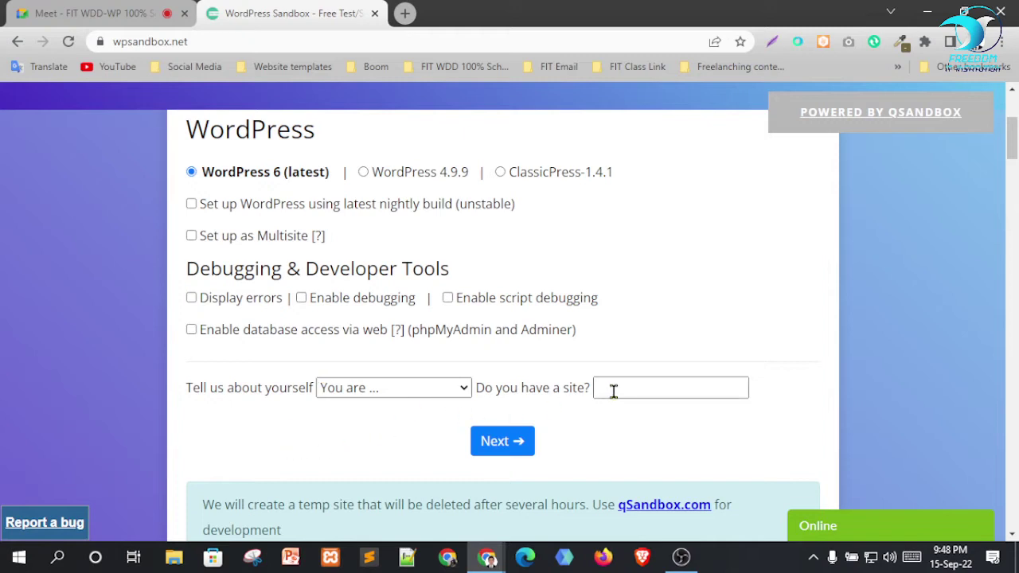
Set "Tell us about yourself" to WordPress Designer and answer "Do you have a site?" with Yes.
left_click(466, 390)
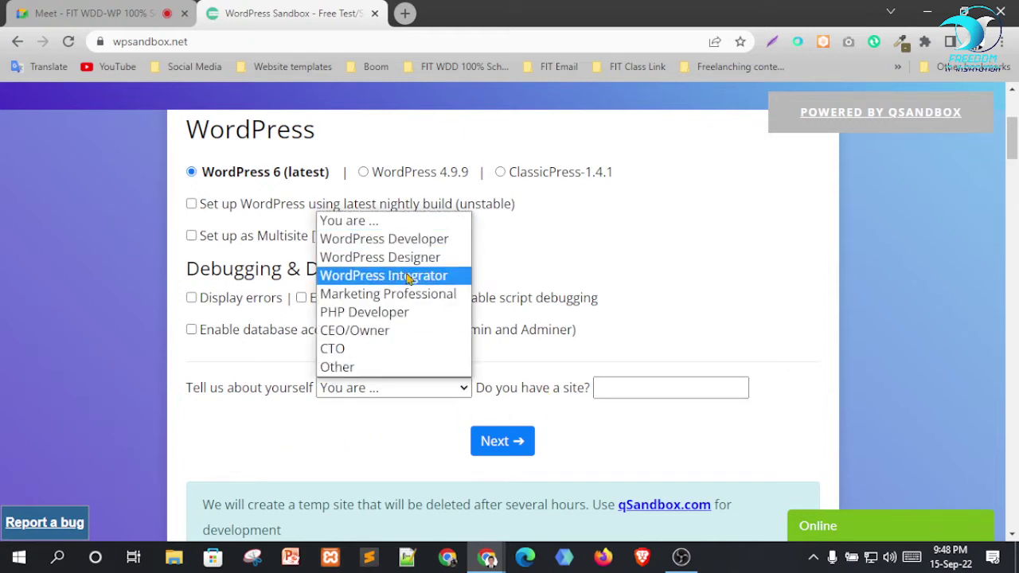
left_click(387, 257)
left_click(663, 386)
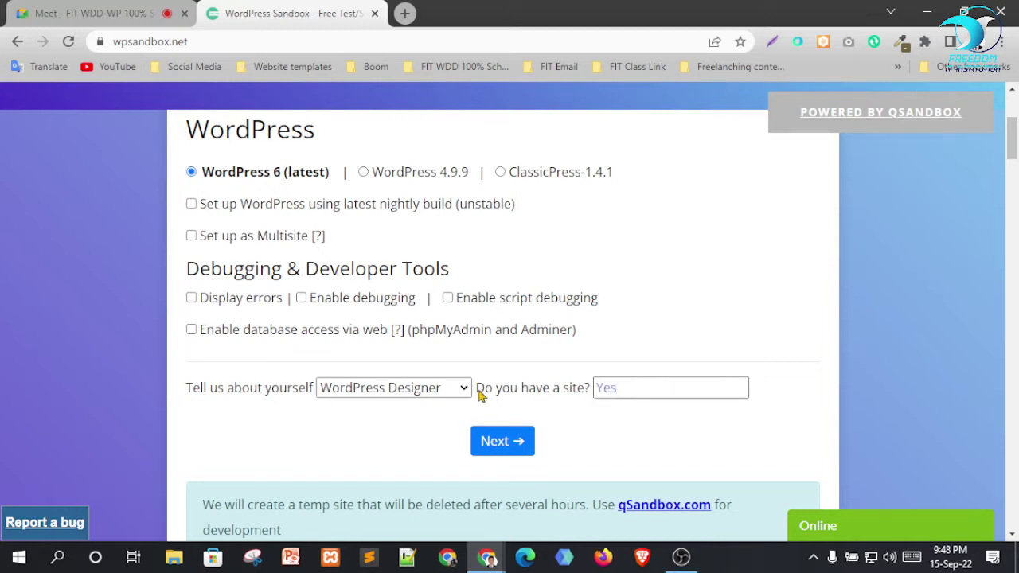
left_click_drag(487, 394, 587, 398)
left_click(593, 415)
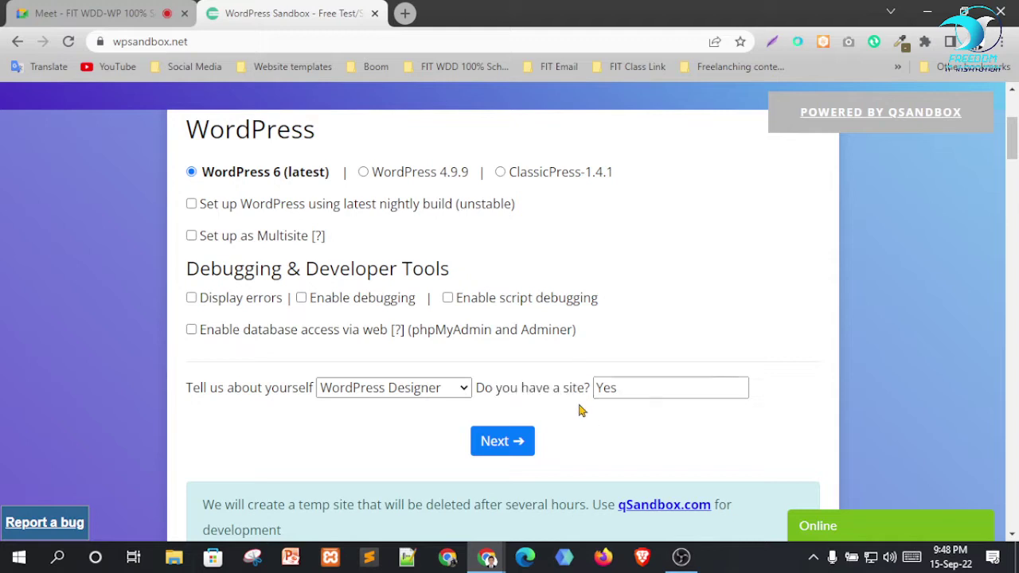
Clear the "Do you have a site?" answer and reset "Tell us about yourself" to the "You are ..." placeholder.
double_click(622, 399)
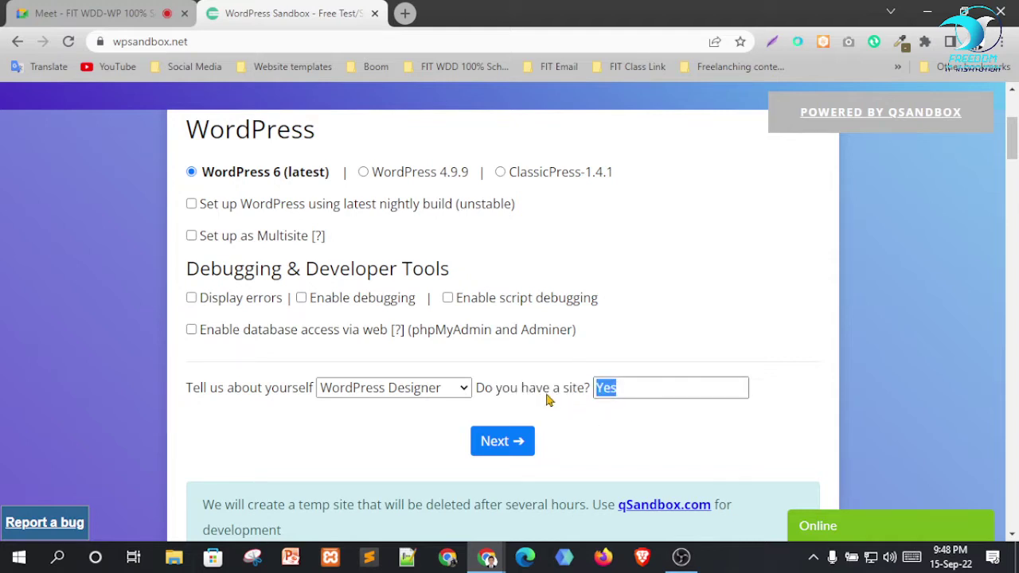
type("bo")
double_click(714, 383)
key("BackSpace")
left_click(460, 392)
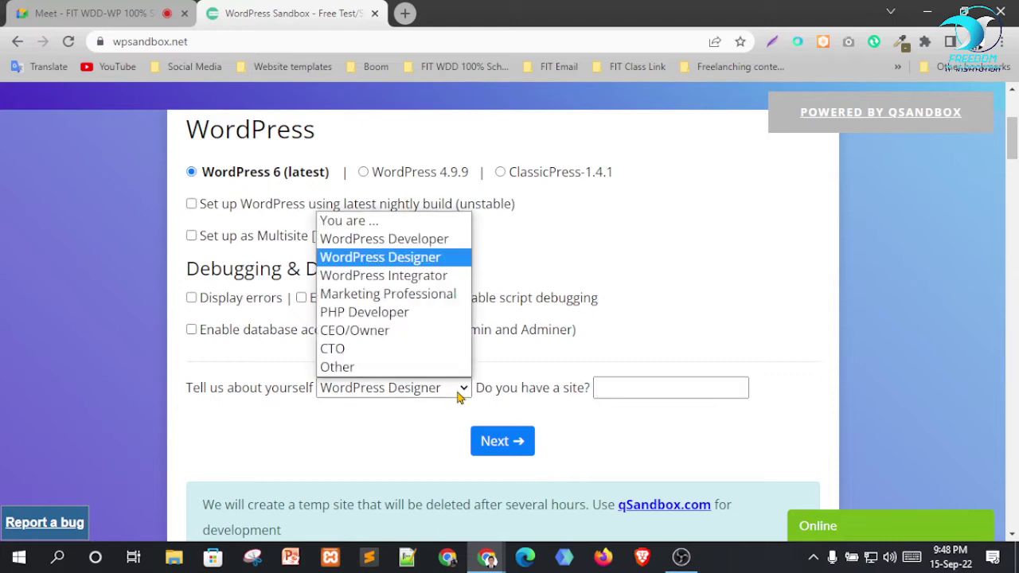
left_click(360, 222)
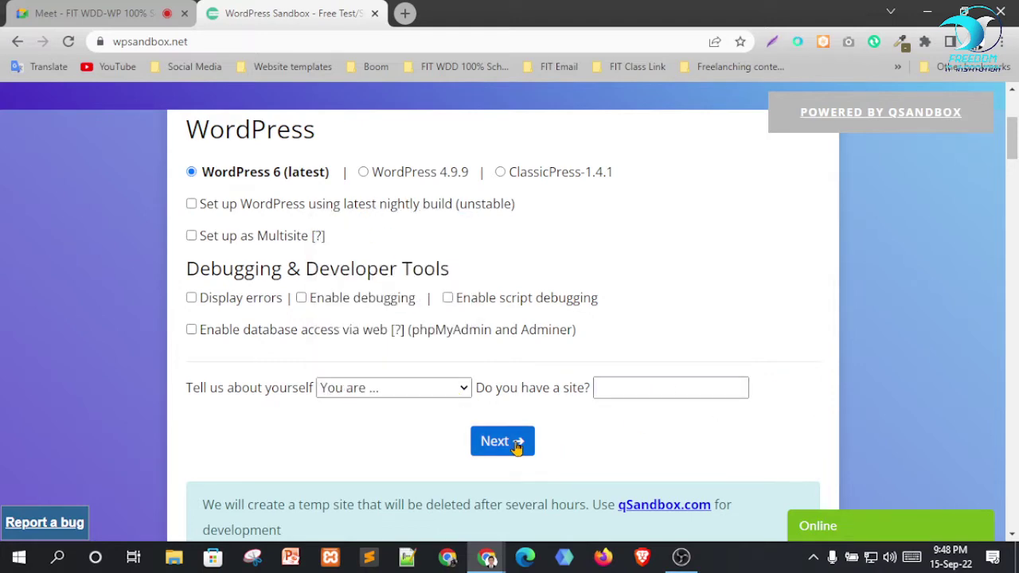
Keep the default WordPress 6 (latest) setup and continue to the Select Theme stage.
scroll(569, 391, "down", 4)
scroll(568, 391, "down", 15)
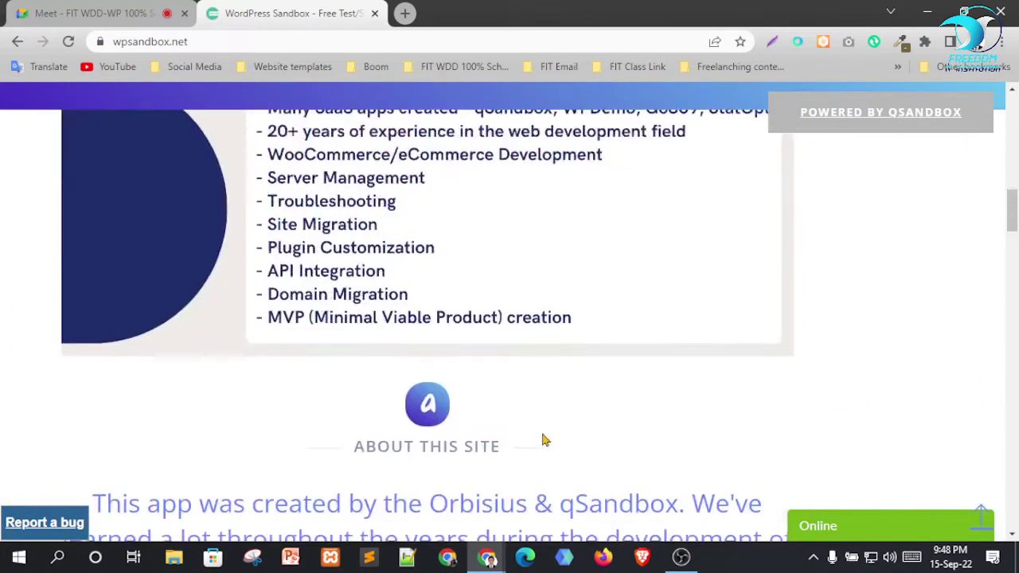
scroll(553, 450, "up", 17)
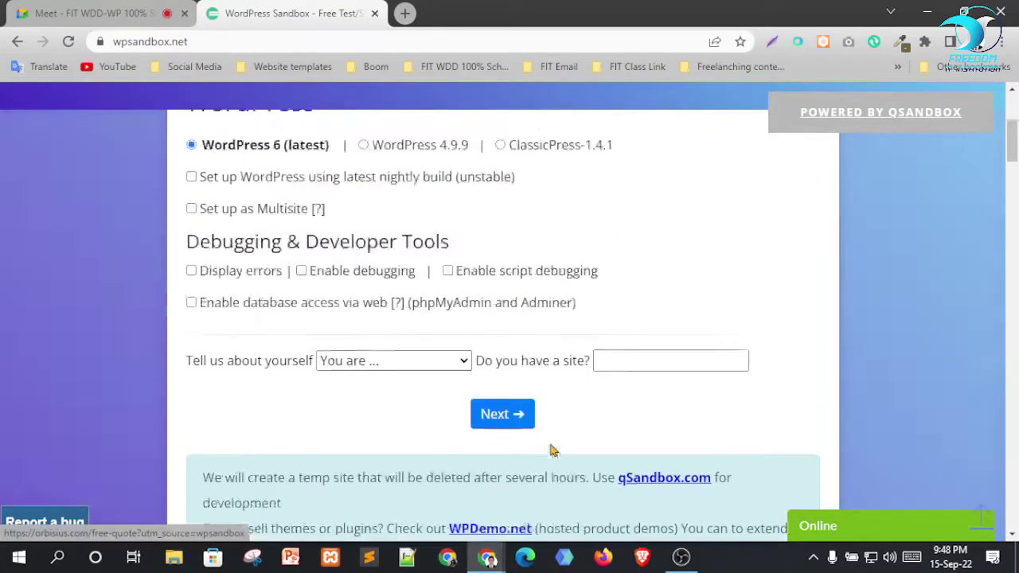
scroll(489, 462, "down", 1)
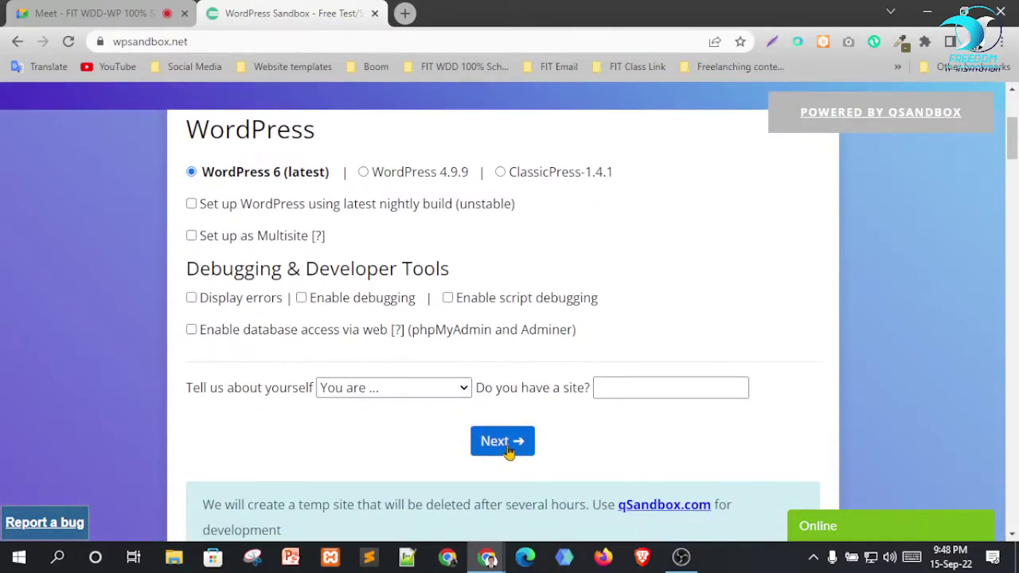
left_click(507, 446)
scroll(707, 452, "up", 3)
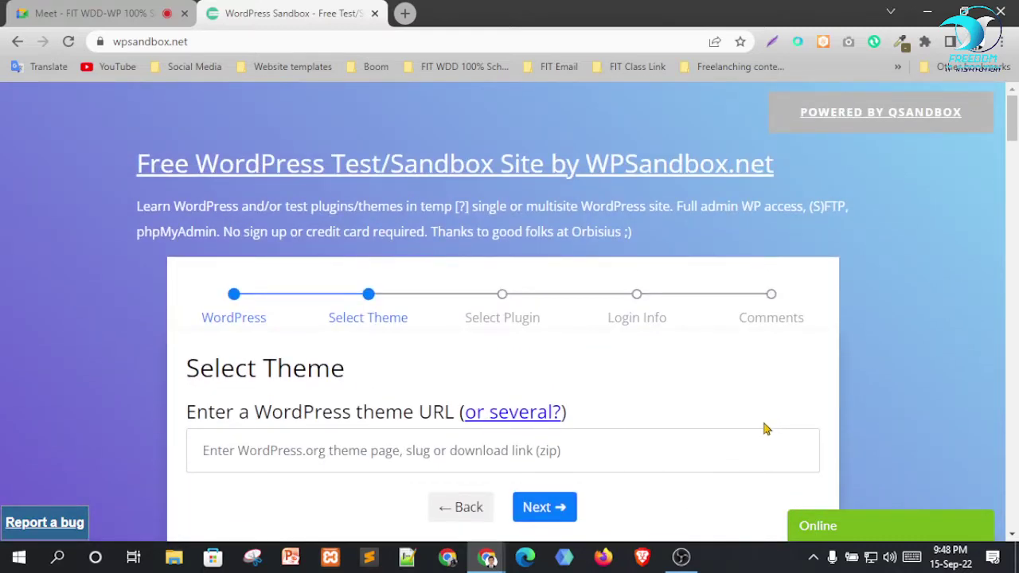
Skip the theme and plugin URLs, leaving both empty, and continue to the Login Info stage.
scroll(685, 438, "down", 1)
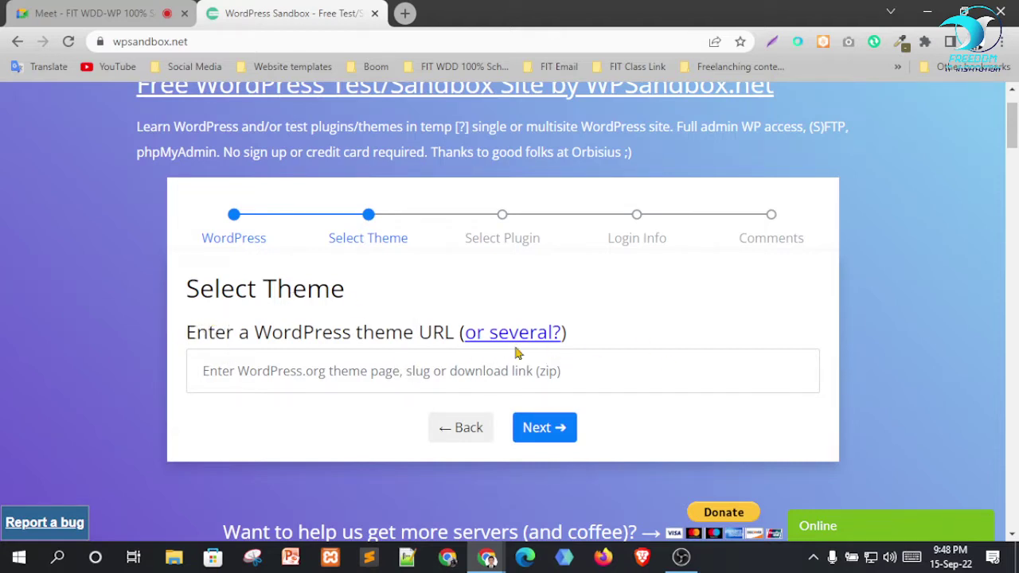
left_click(542, 430)
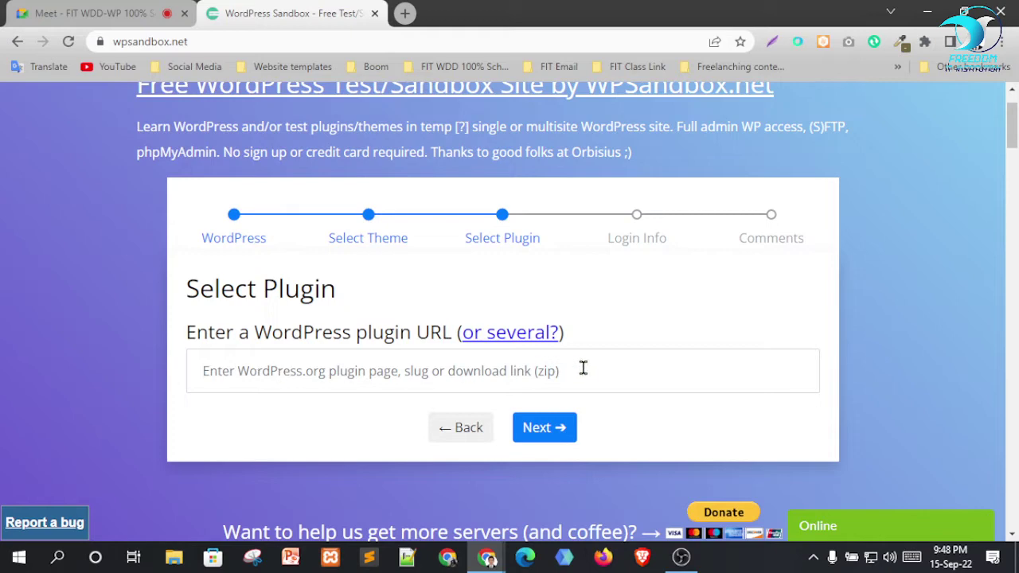
left_click(553, 433)
scroll(744, 366, "down", 1)
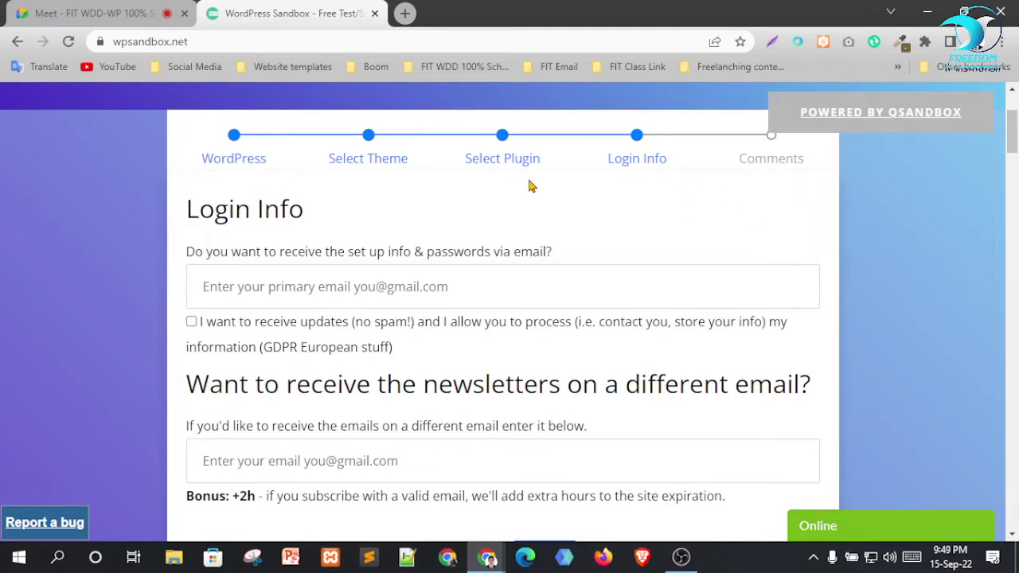
scroll(550, 316, "down", 1)
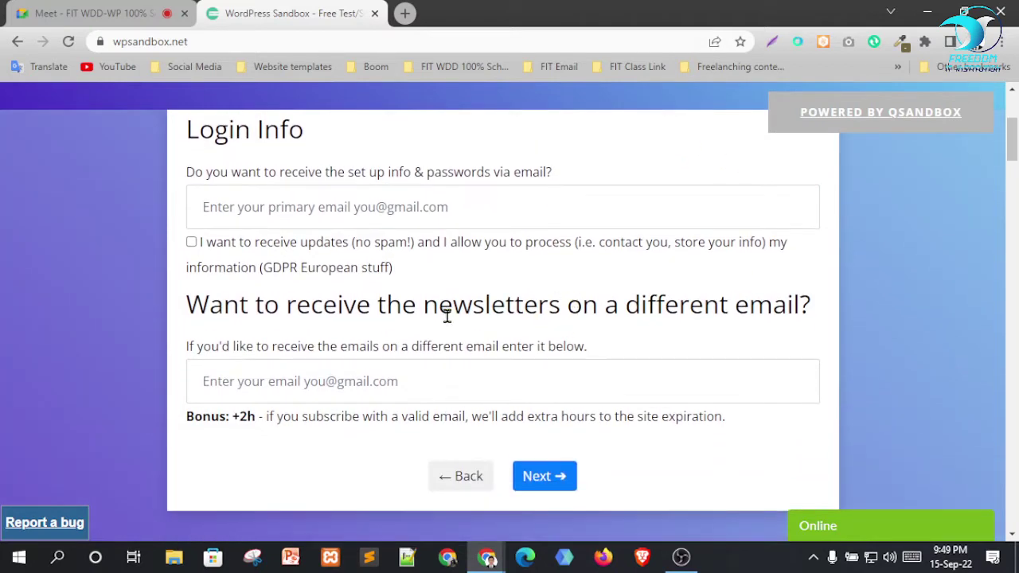
scroll(447, 317, "up", 1)
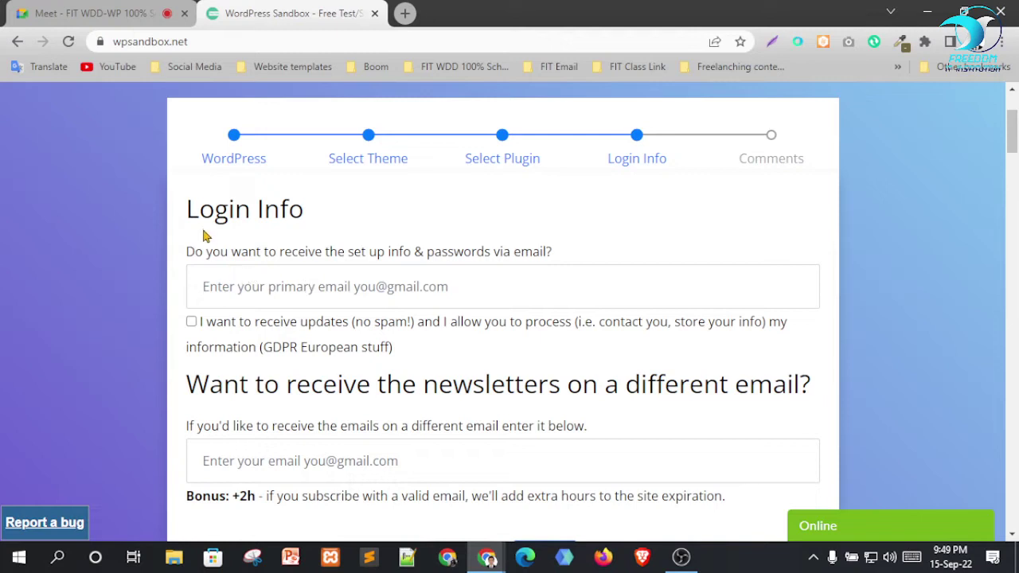
Enter the primary email for receiving the setup info and passwords, and agree to receive updates and have the information processed.
left_click_drag(185, 253, 648, 250)
left_click(626, 241)
left_click(411, 281)
left_click(348, 335)
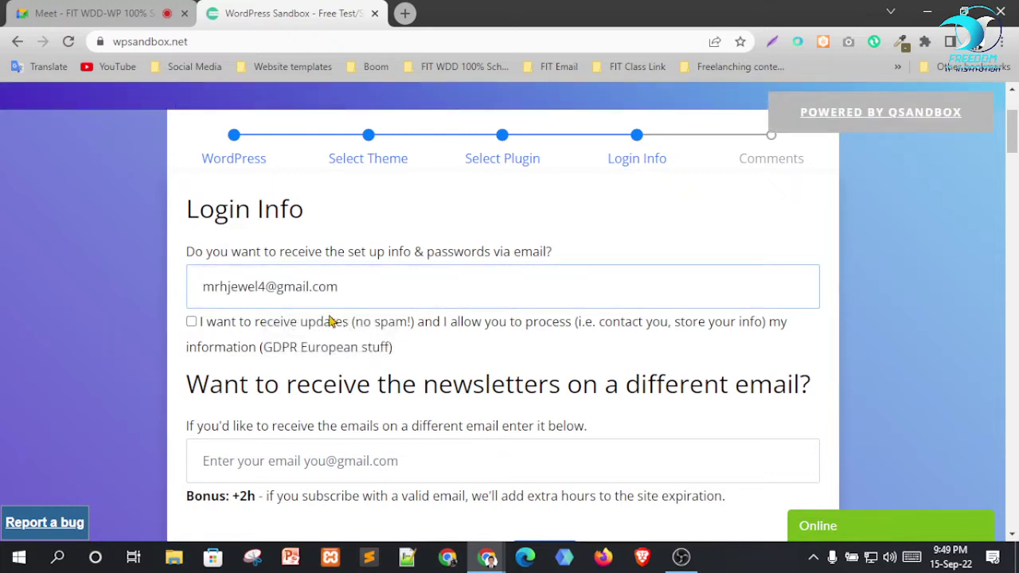
left_click(389, 316)
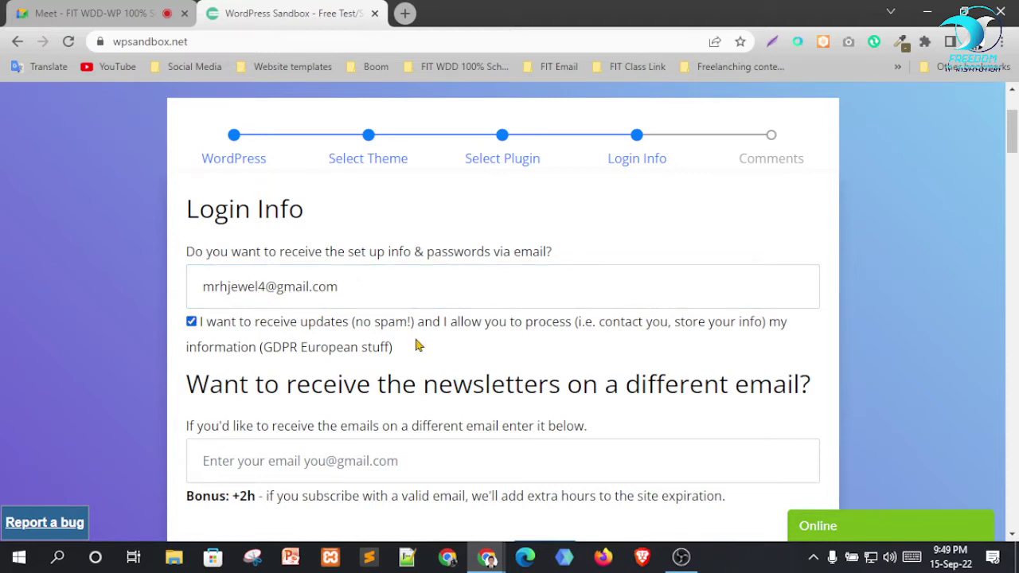
Examine the Login Info section on receiving the newsletters at a different email.
scroll(478, 339, "down", 1)
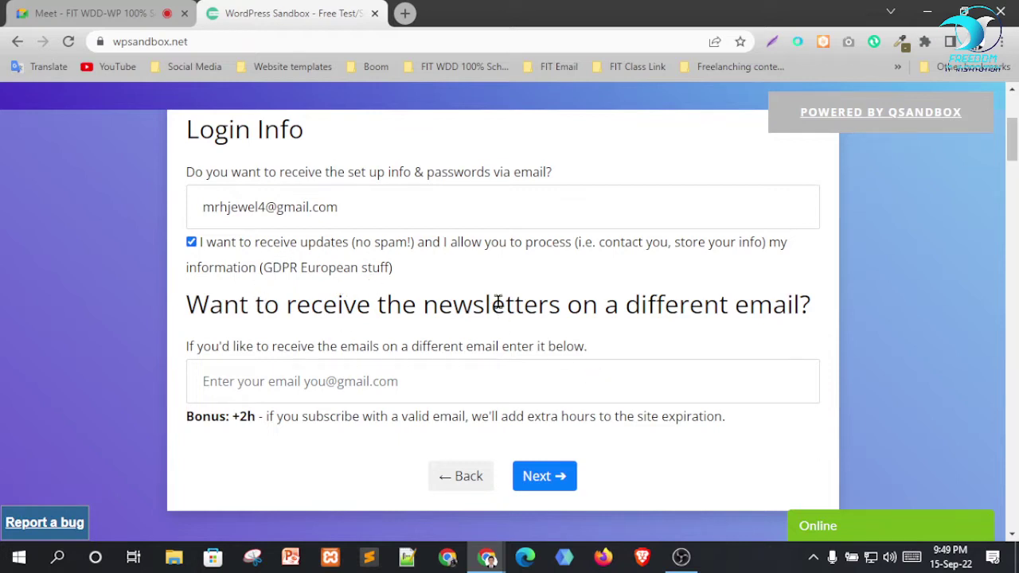
scroll(500, 287, "down", 1)
scroll(434, 263, "up", 1)
left_click(197, 246)
scroll(244, 334, "down", 1)
left_click_drag(223, 229, 810, 229)
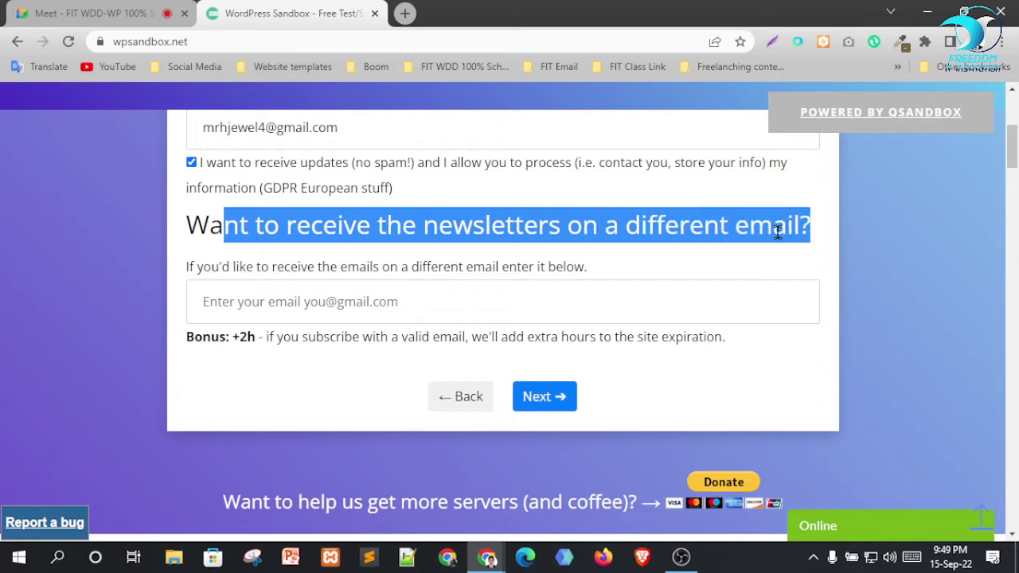
left_click(692, 234)
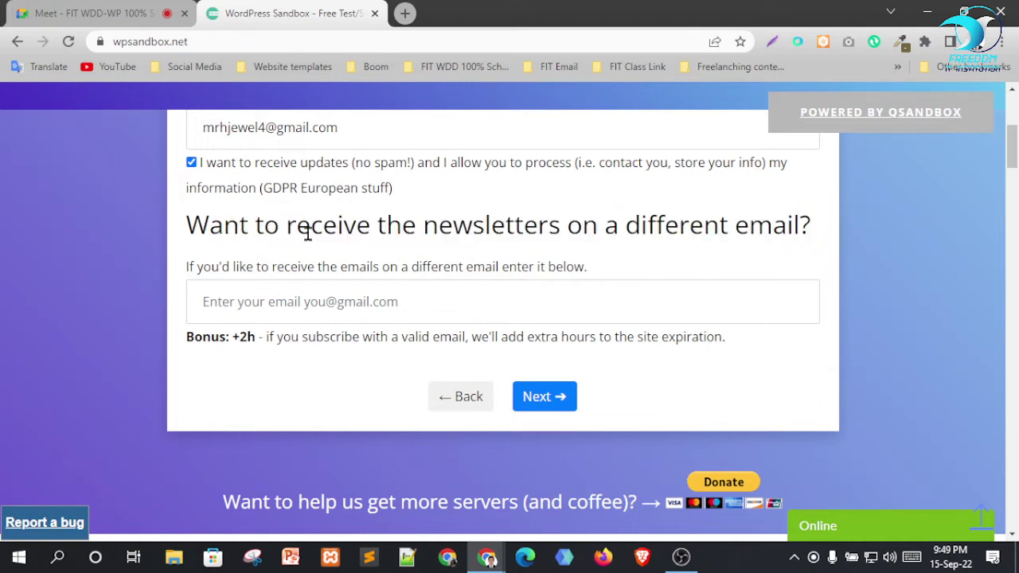
left_click_drag(308, 233, 443, 232)
left_click(503, 219)
scroll(290, 209, "up", 1)
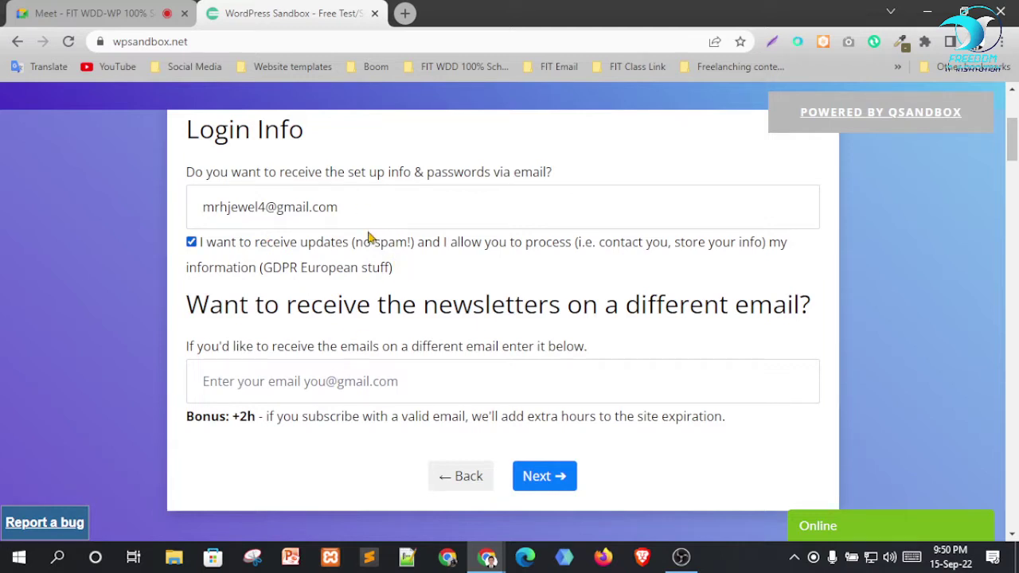
Copy the primary email address into the newsletter email field.
left_click_drag(351, 206, 88, 215)
key("ctrl+c")
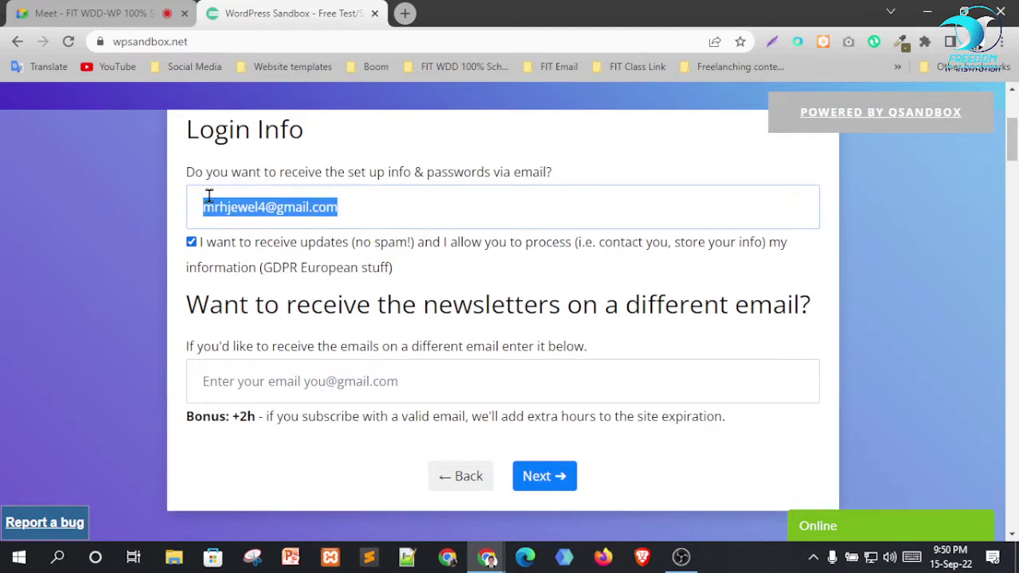
left_click(303, 382)
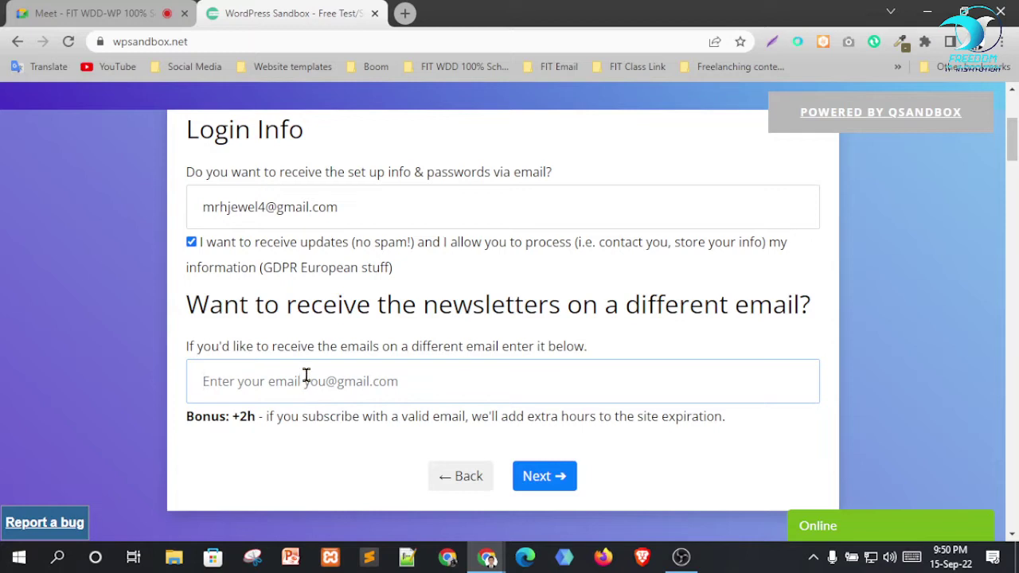
key("ctrl+v")
scroll(414, 286, "down", 1)
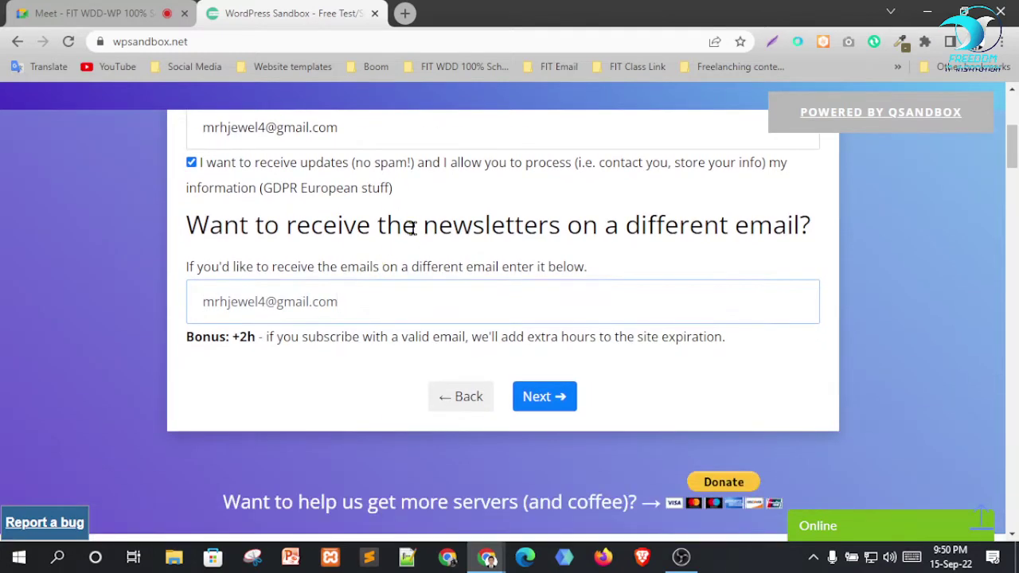
Review the questions above the setup info email and the newsletter email fields.
scroll(561, 254, "up", 1)
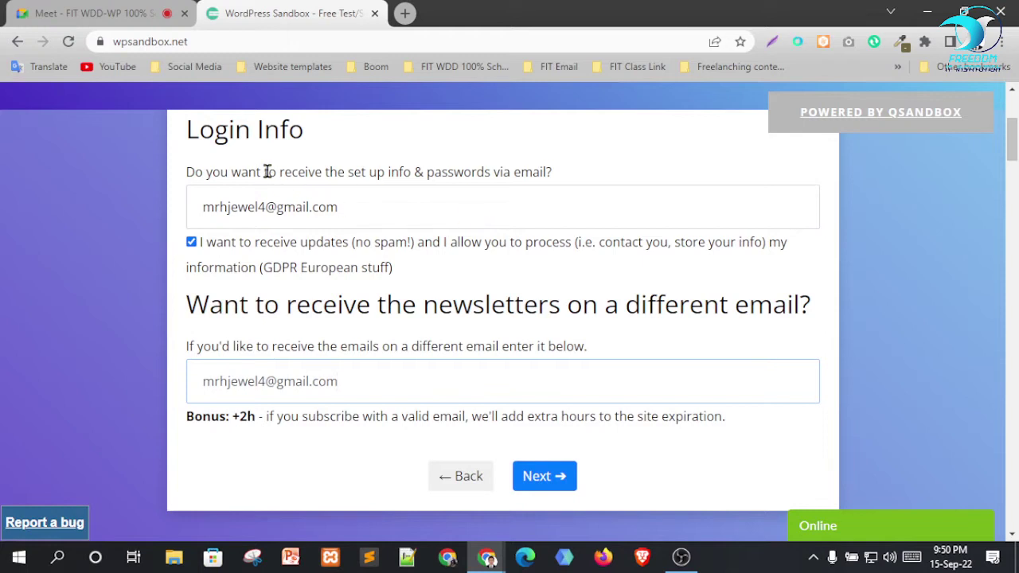
left_click_drag(266, 172, 479, 175)
left_click(556, 172)
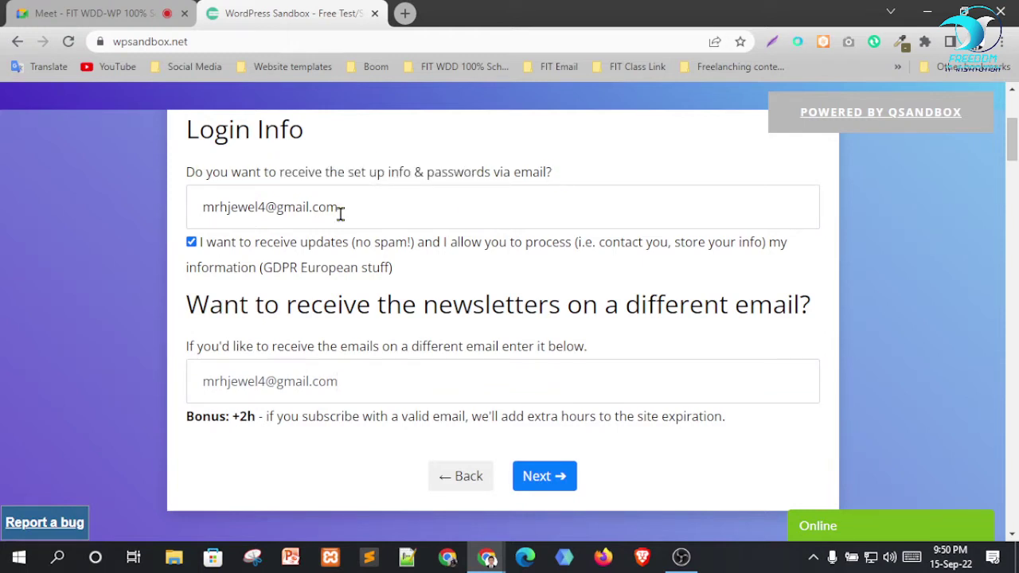
scroll(470, 342, "down", 1)
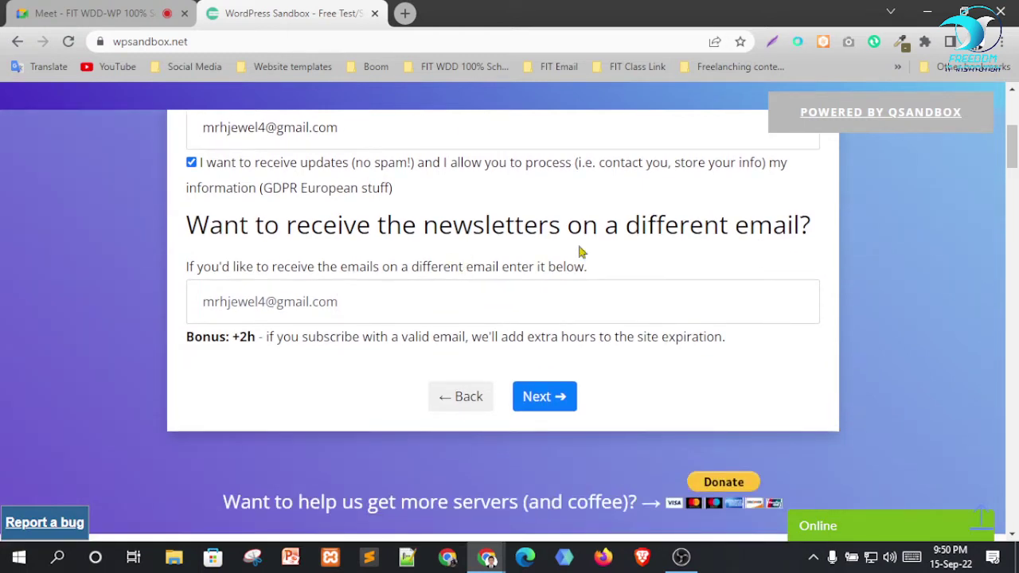
left_click_drag(436, 228, 621, 261)
left_click(696, 217)
scroll(287, 199, "up", 1)
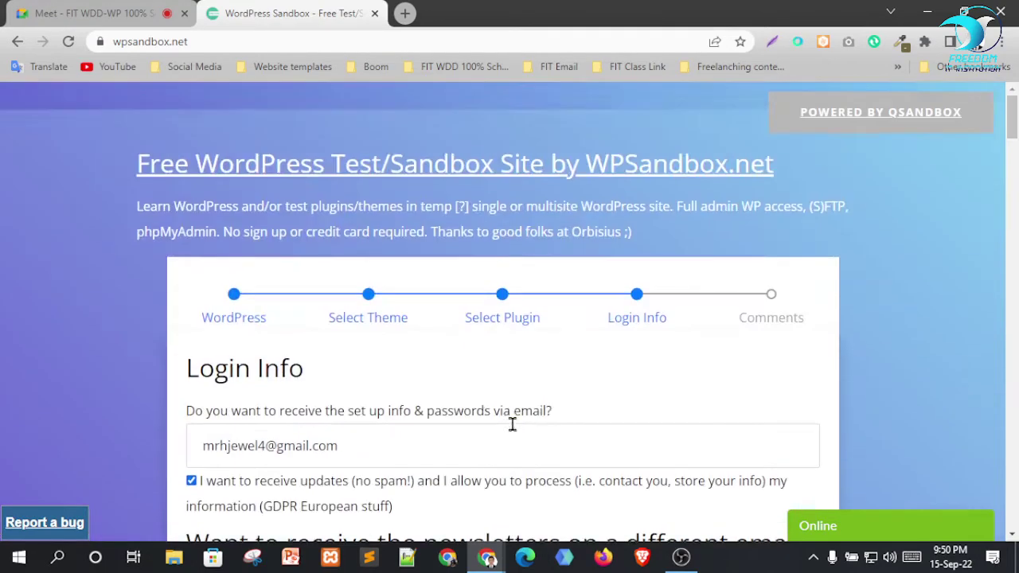
Revisit the WordPress, Select Theme and Select Plugin stages without changes, ending at the Login Info stage.
scroll(522, 462, "up", 3)
left_click(223, 318)
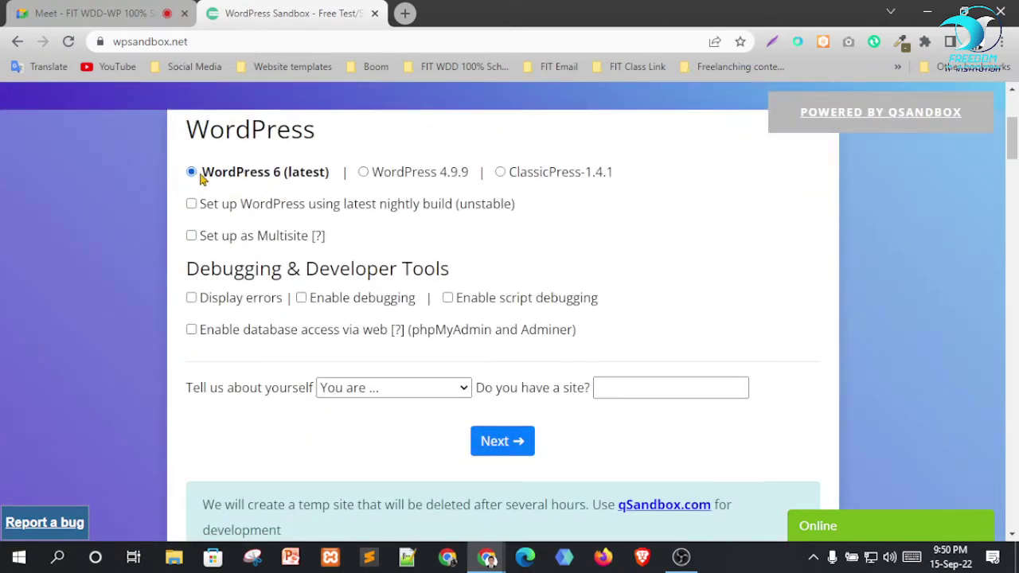
scroll(520, 397, "up", 3)
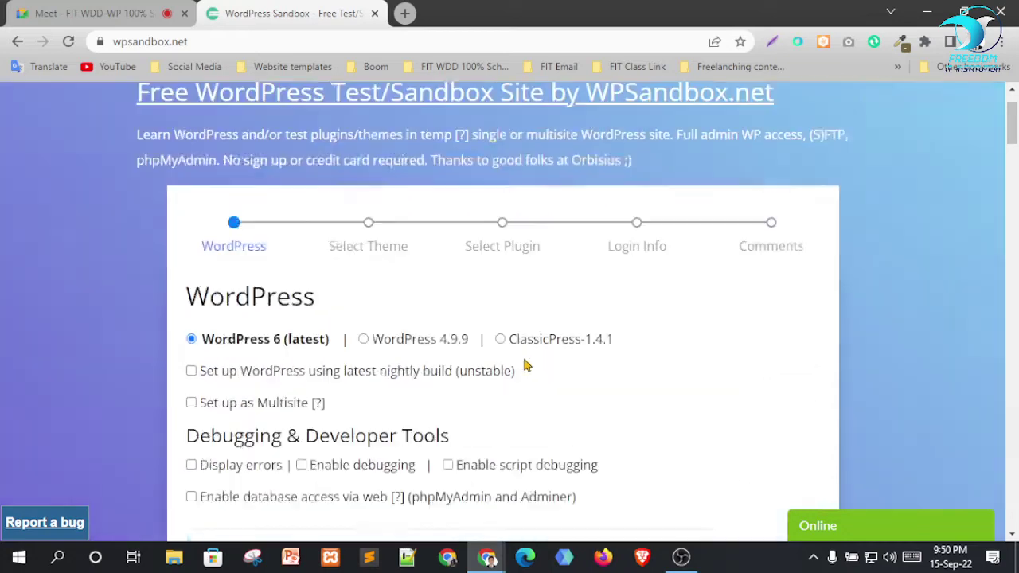
scroll(603, 443, "down", 4)
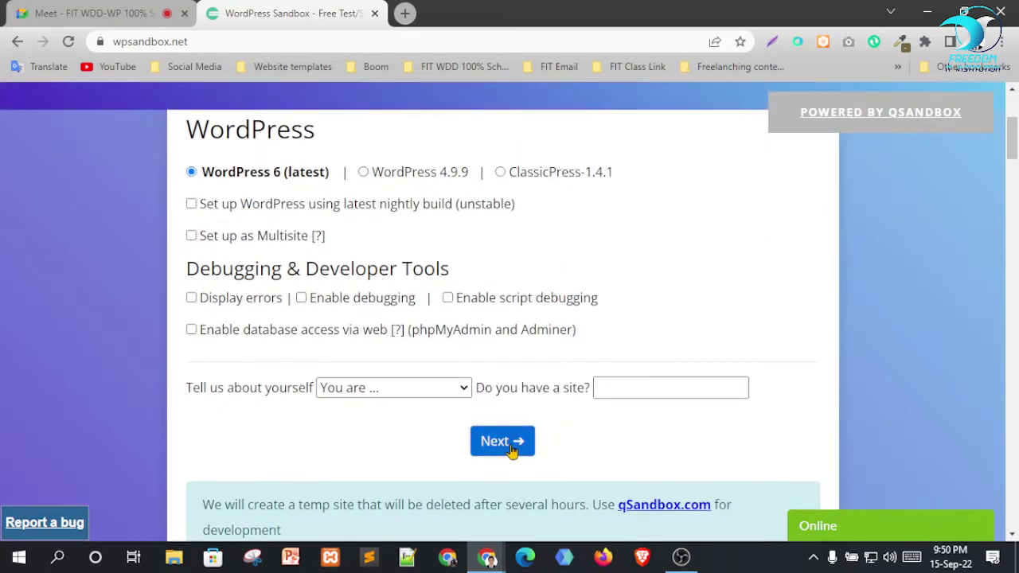
left_click(512, 448)
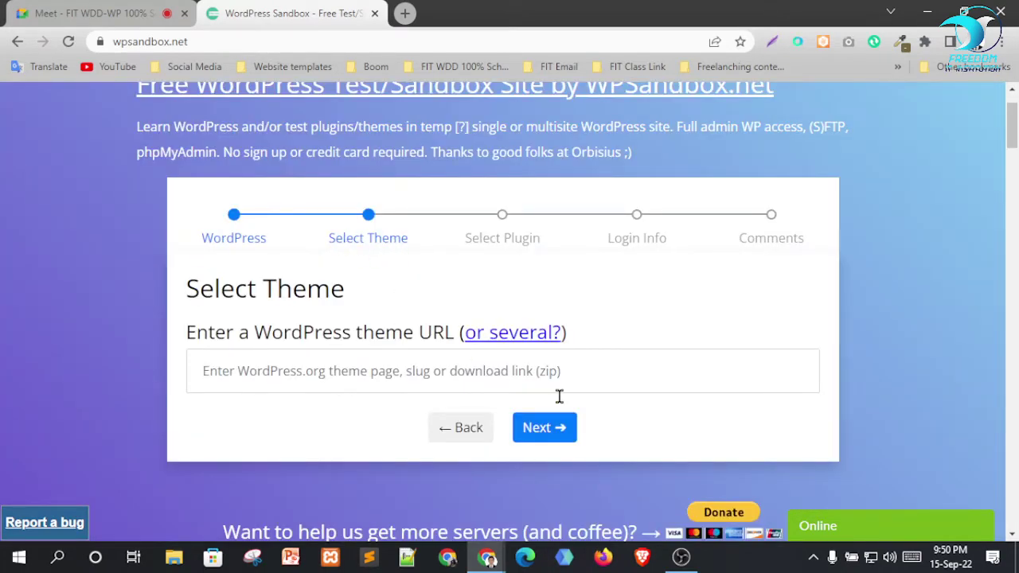
left_click(548, 437)
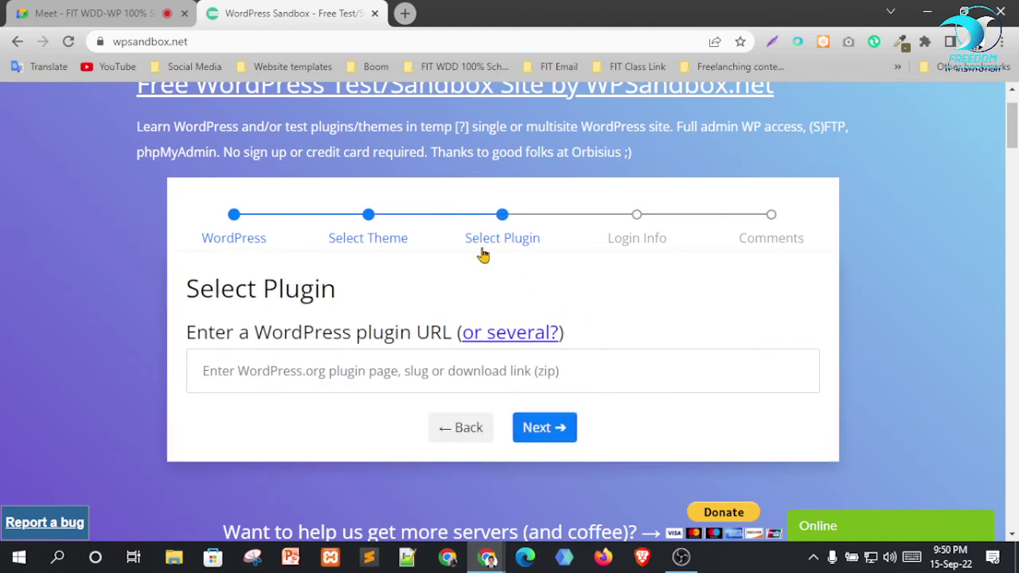
left_click(546, 427)
scroll(612, 255, "down", 2)
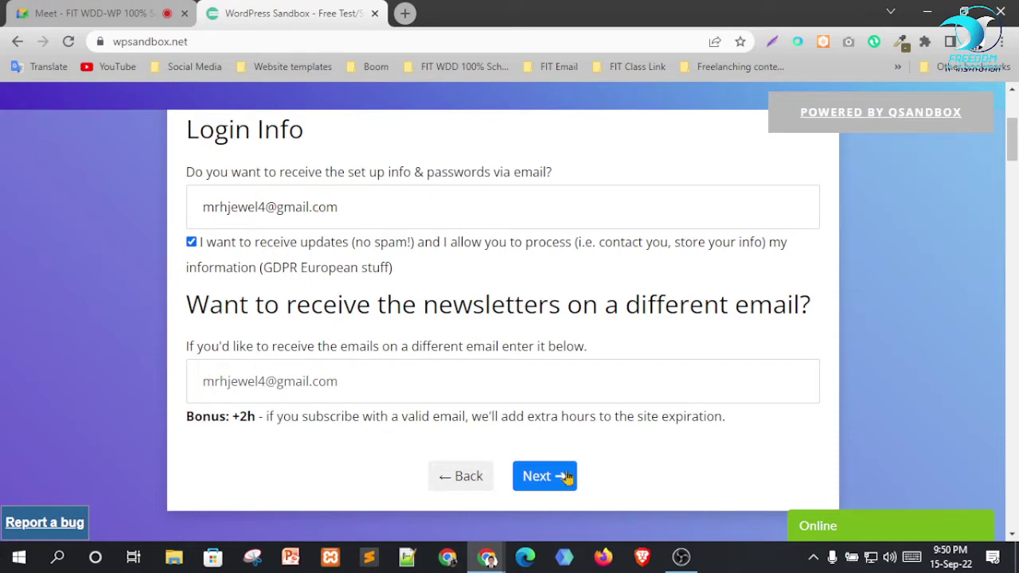
Continue to the Comments stage, leave the suggestions box empty and create the WordPress site.
scroll(635, 432, "down", 1)
left_click(537, 395)
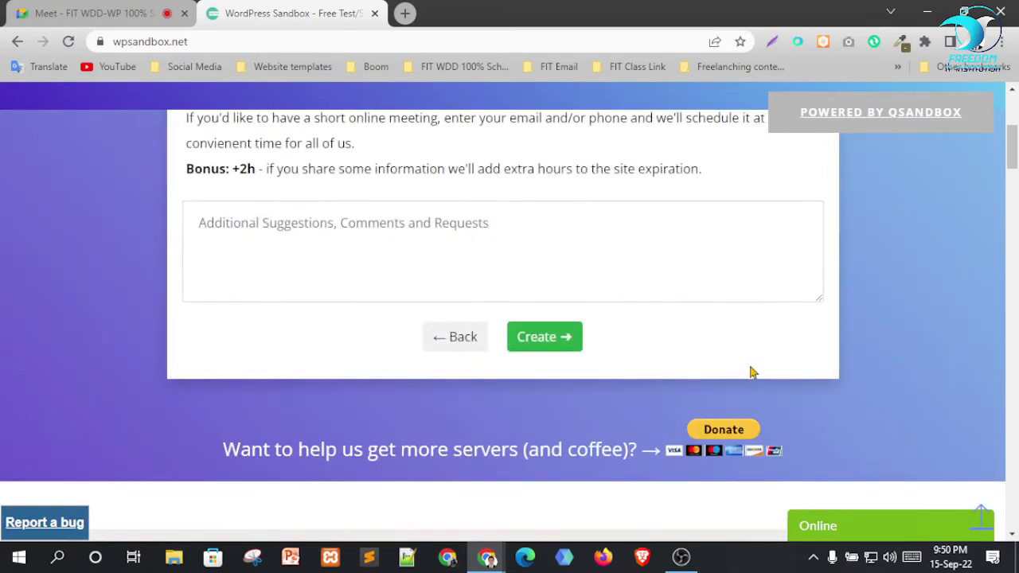
scroll(599, 327, "up", 2)
scroll(599, 326, "up", 1)
scroll(542, 306, "down", 1)
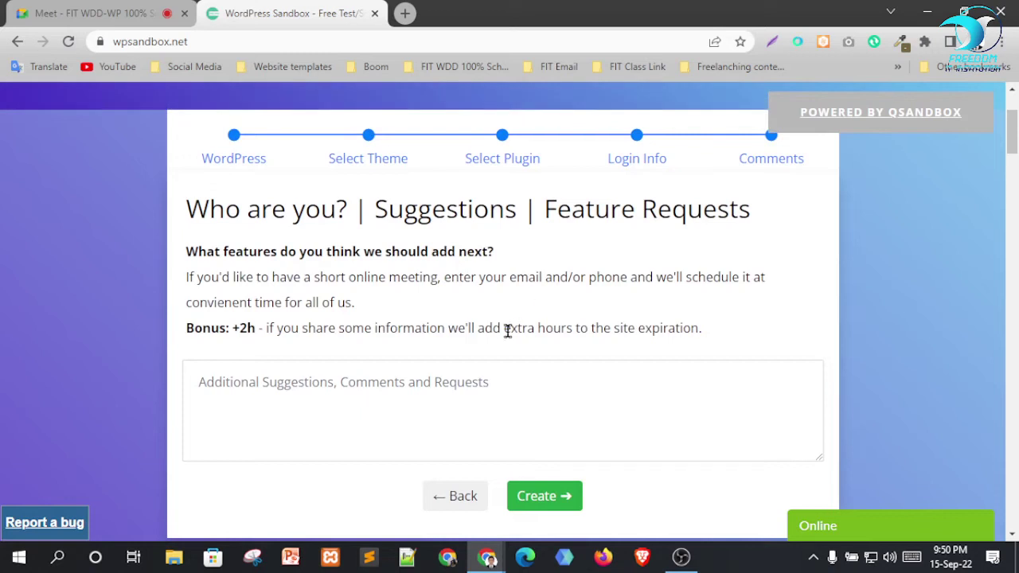
scroll(265, 388, "down", 1)
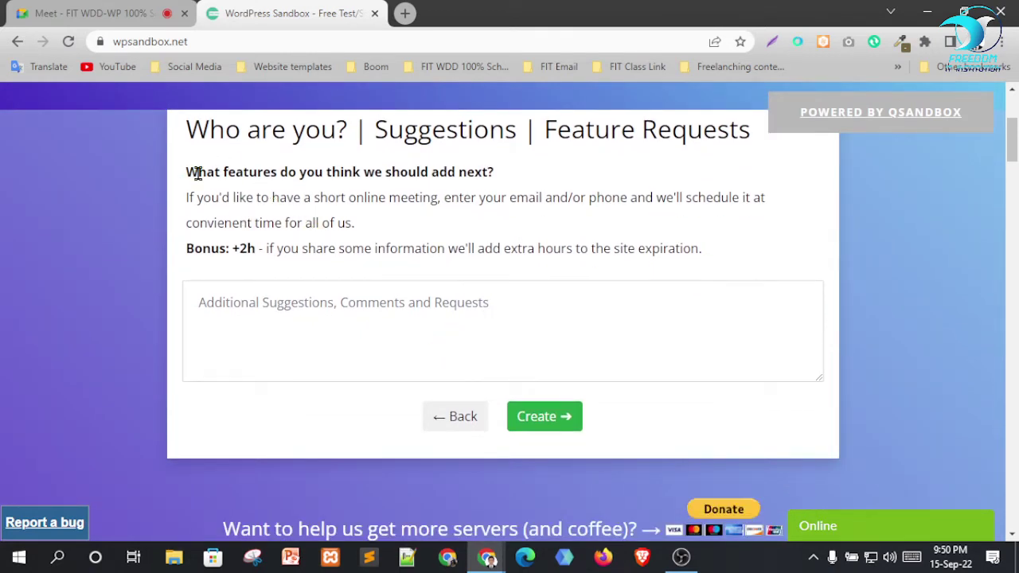
left_click_drag(186, 177, 512, 185)
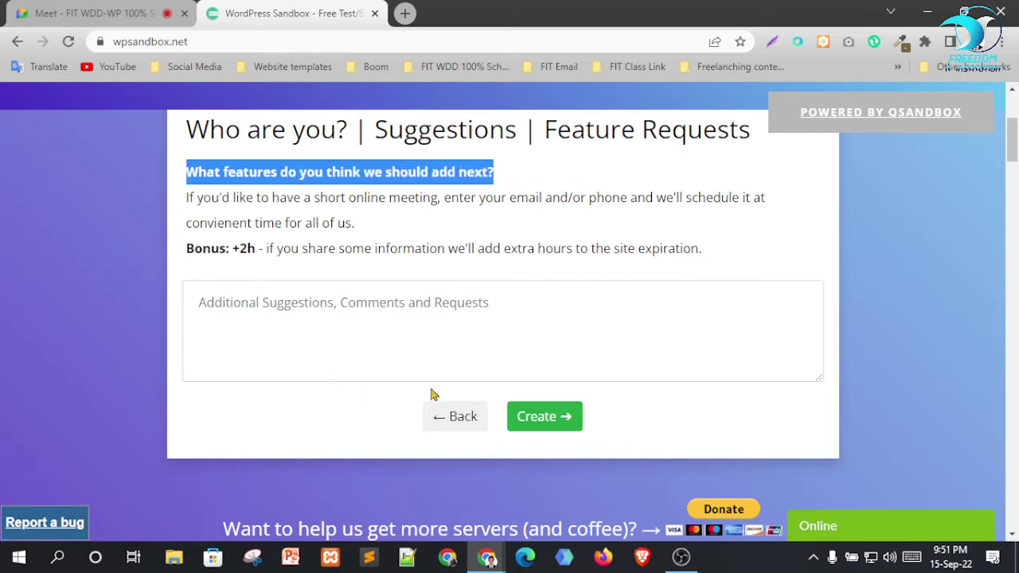
left_click(538, 430)
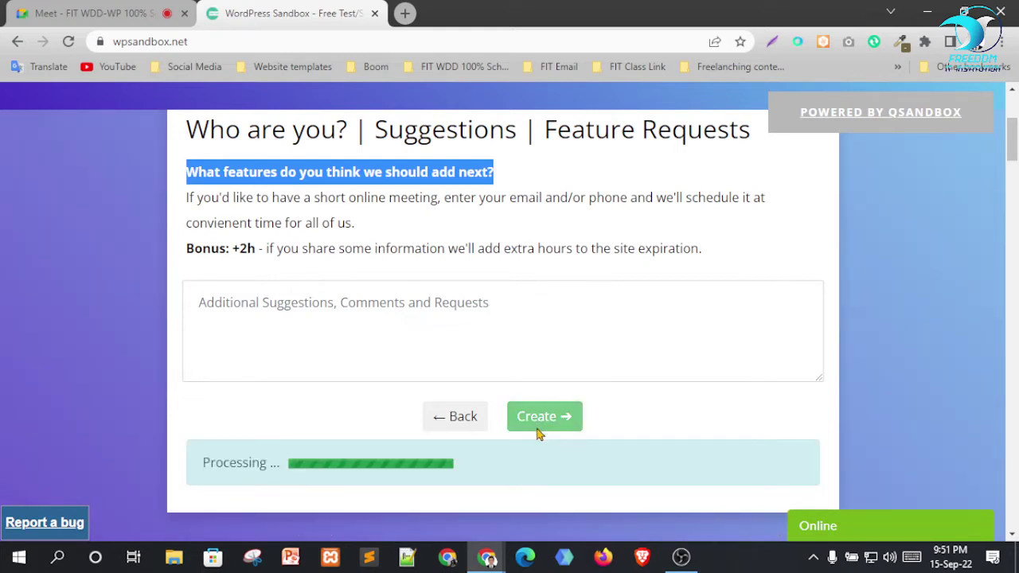
scroll(626, 362, "down", 1)
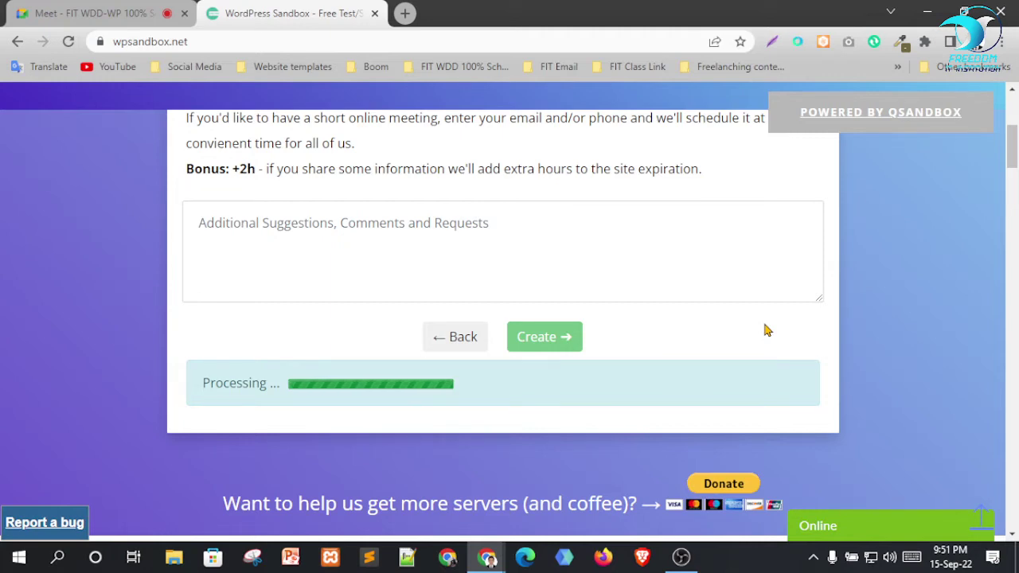
scroll(316, 203, "down", 2)
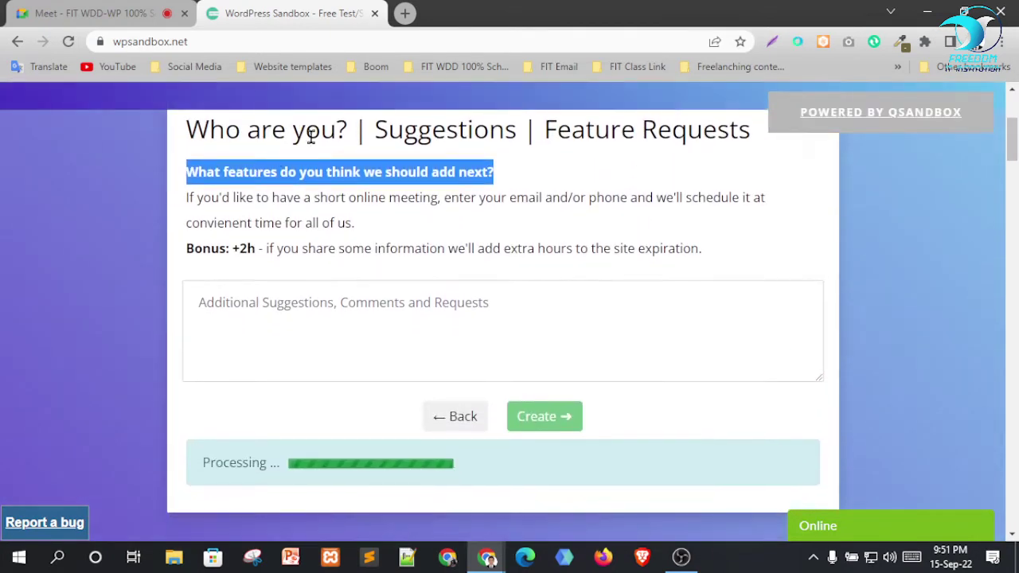
scroll(620, 239, "up", 1)
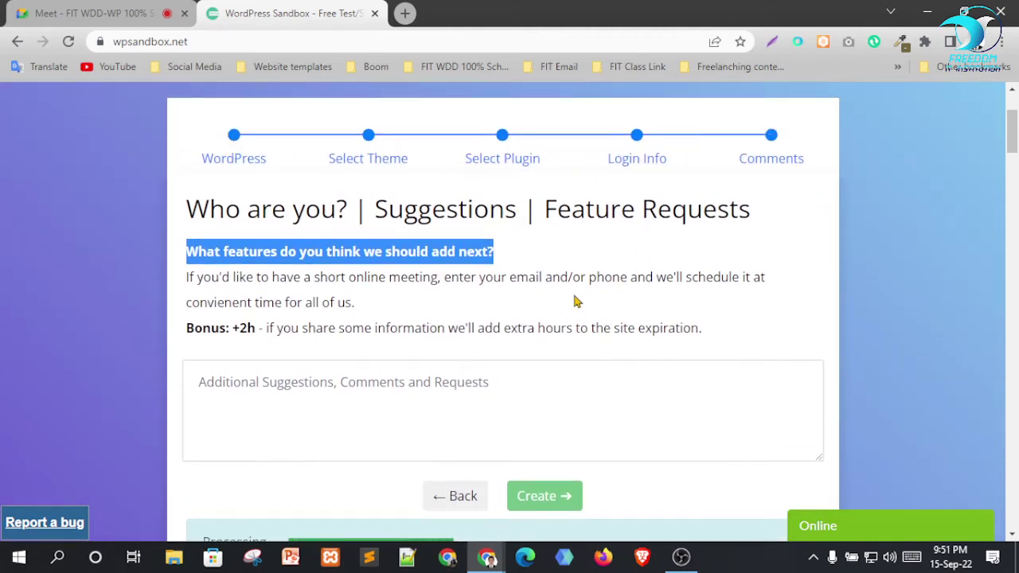
scroll(563, 358, "down", 1)
scroll(535, 375, "down", 2)
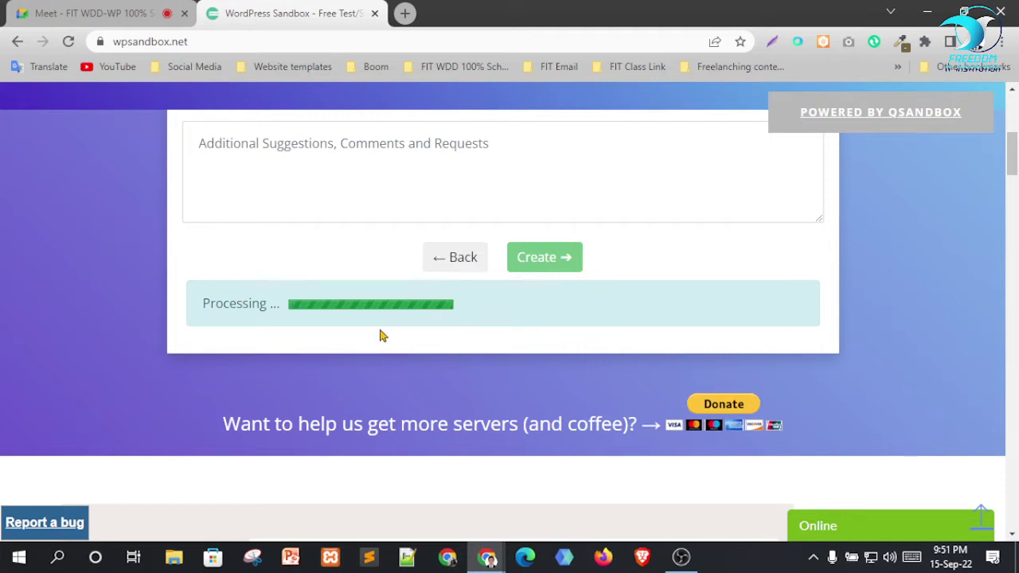
scroll(572, 375, "up", 2)
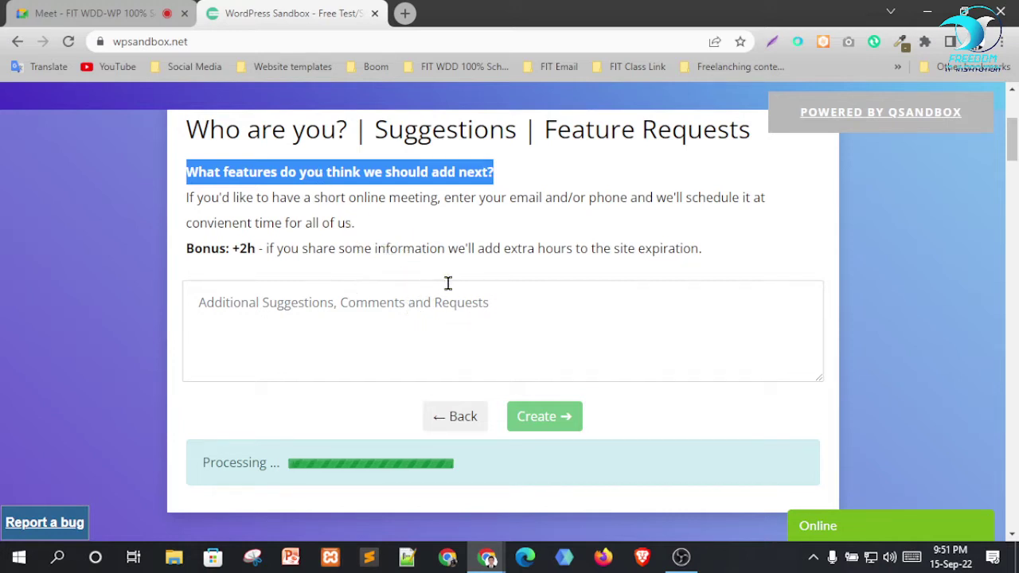
scroll(413, 244, "up", 1)
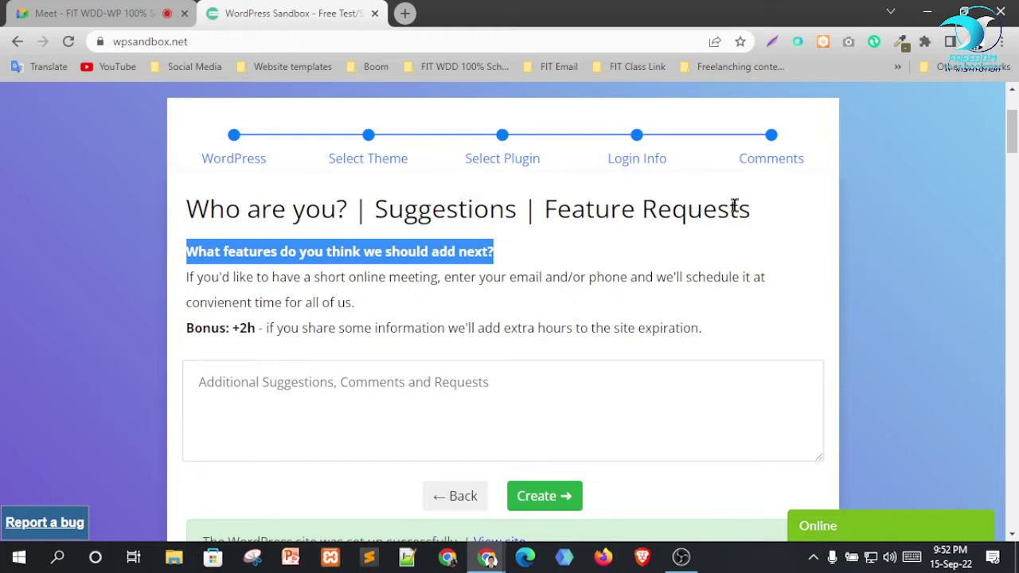
scroll(679, 219, "up", 1)
Copy the complete site record with the URLs and login details, and minimize the browser to show the desktop.
scroll(557, 287, "down", 2)
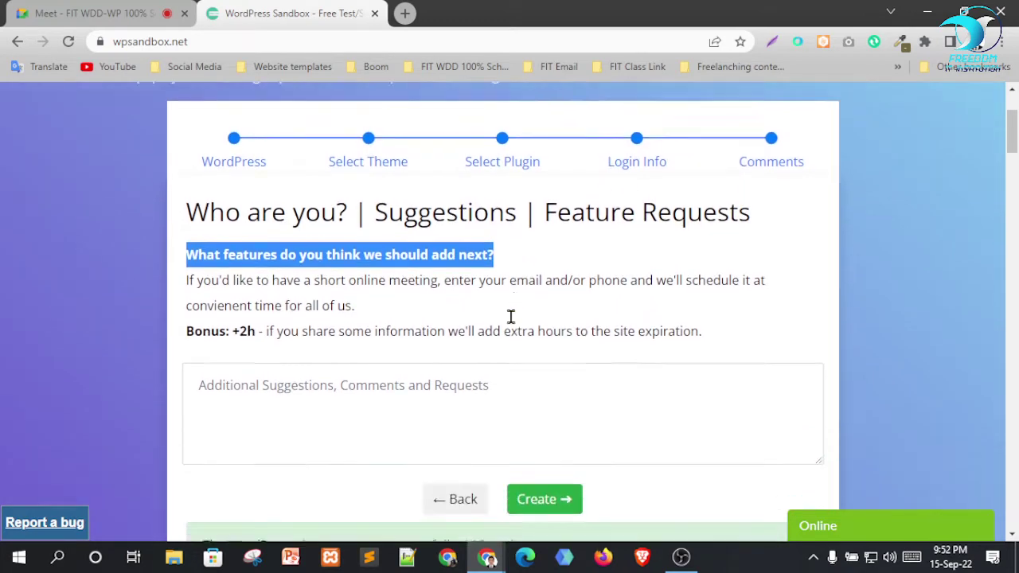
scroll(509, 351, "down", 6)
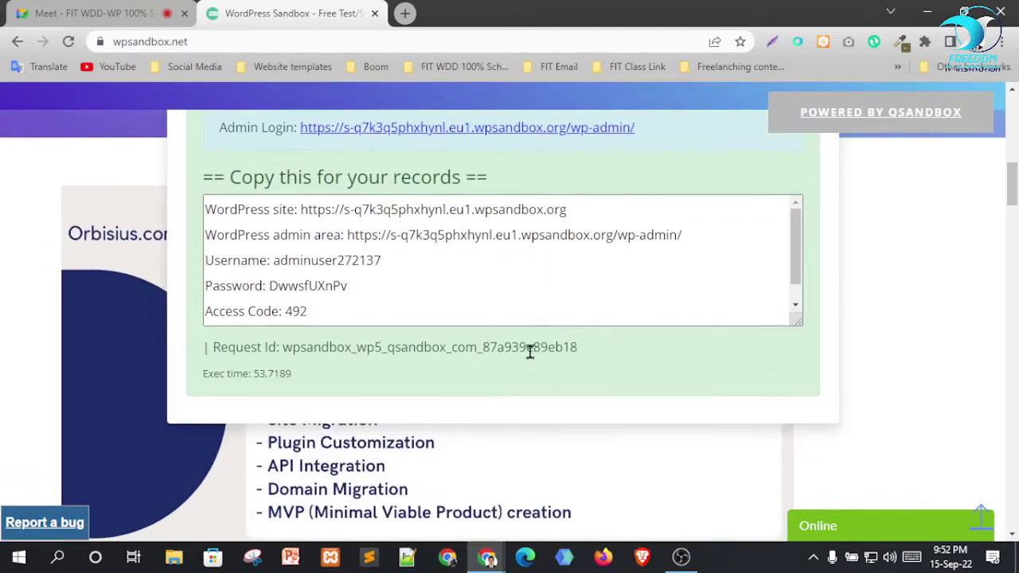
left_click(319, 247)
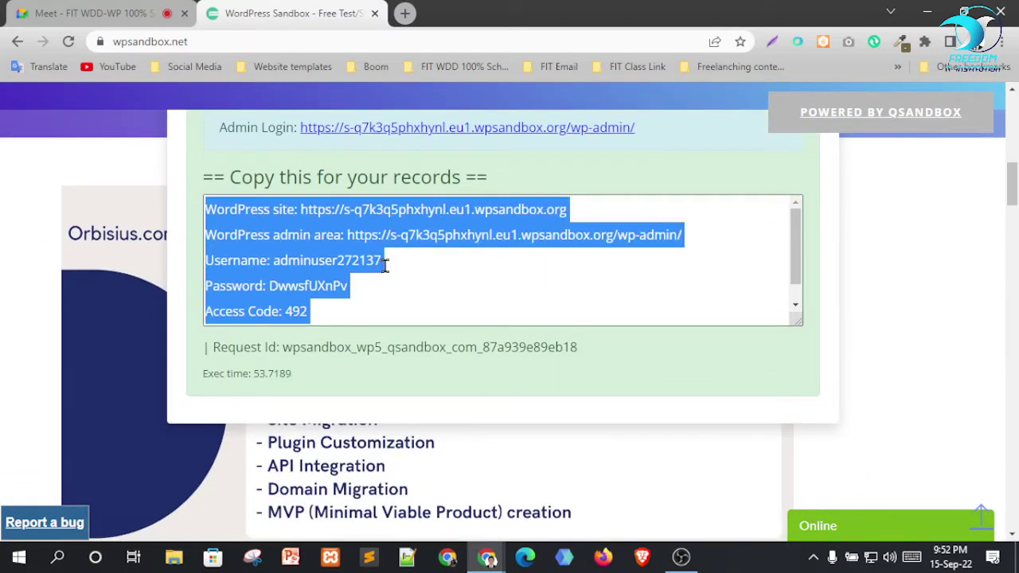
left_click(414, 246)
left_click(381, 255)
right_click(353, 247)
left_click(414, 379)
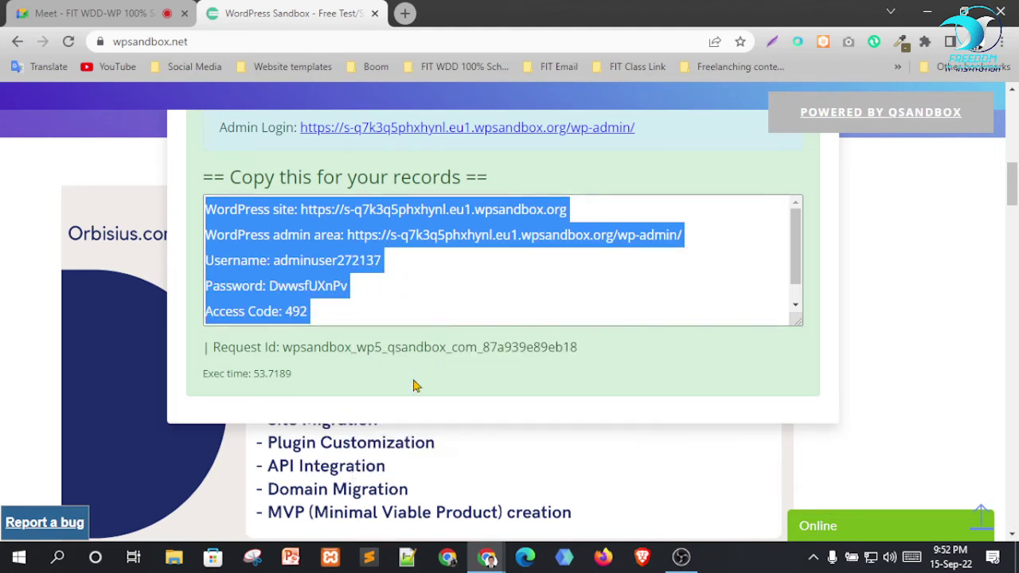
left_click(927, 13)
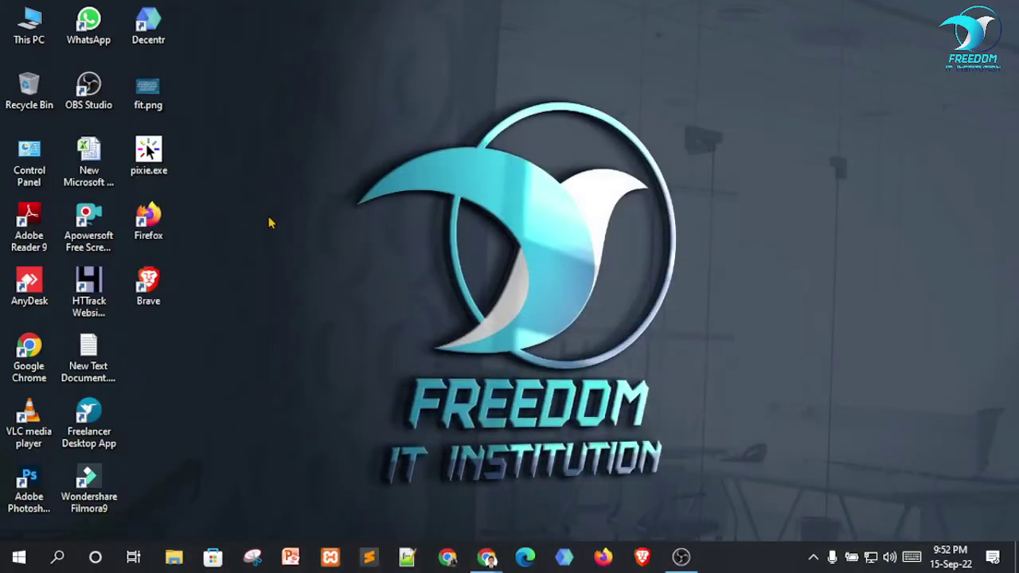
Create a new text document on the desktop and name it "FIT WDD WP 03 Live .txt".
right_click(232, 139)
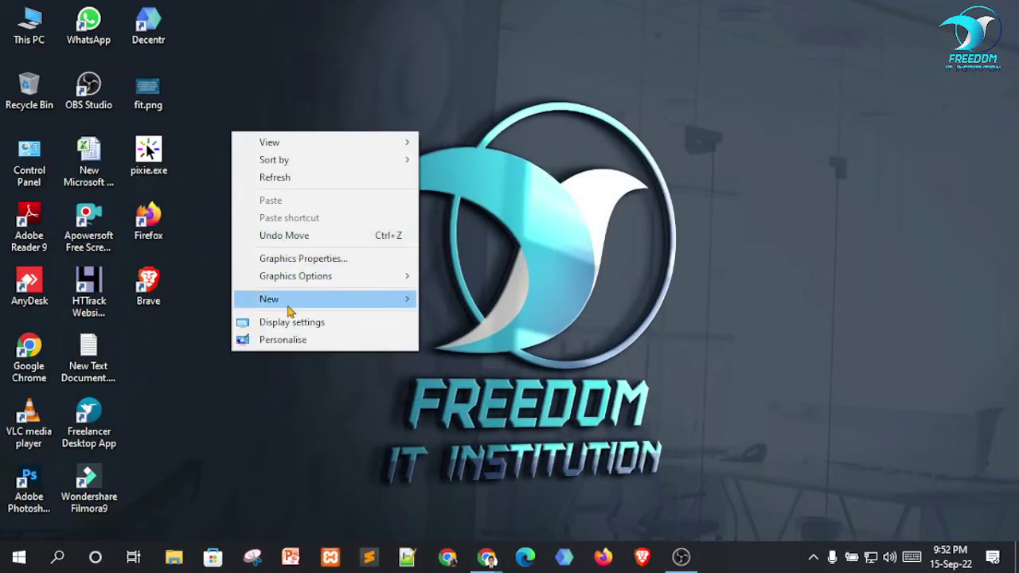
mouse_move(313, 301)
left_click(470, 410)
key("Return")
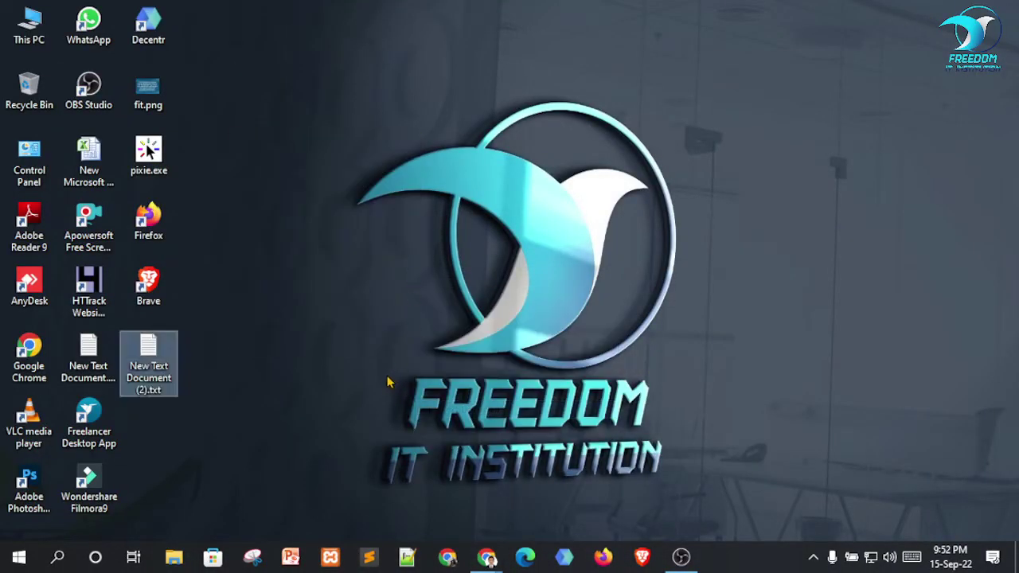
left_click(163, 380)
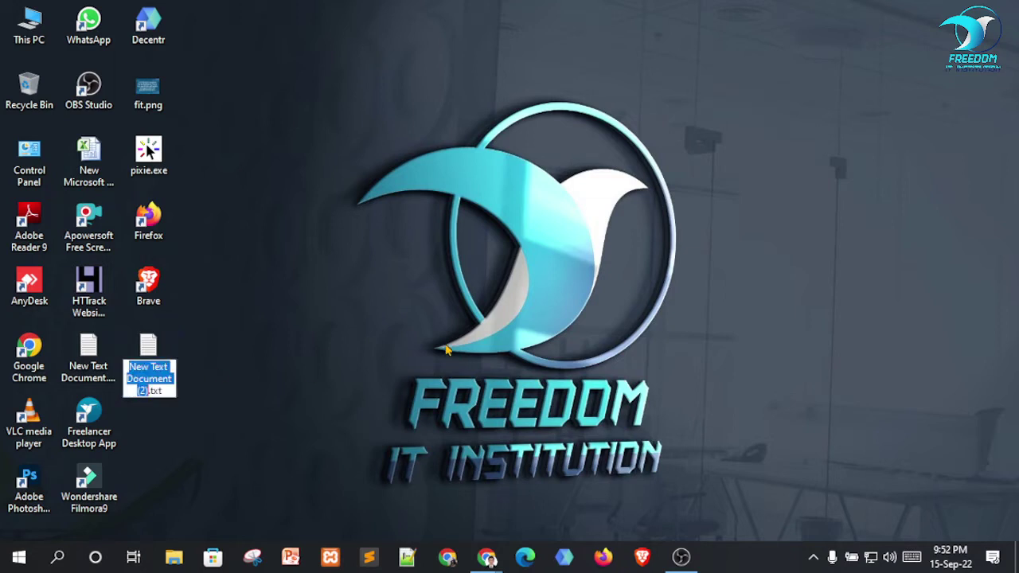
type("FIT WD")
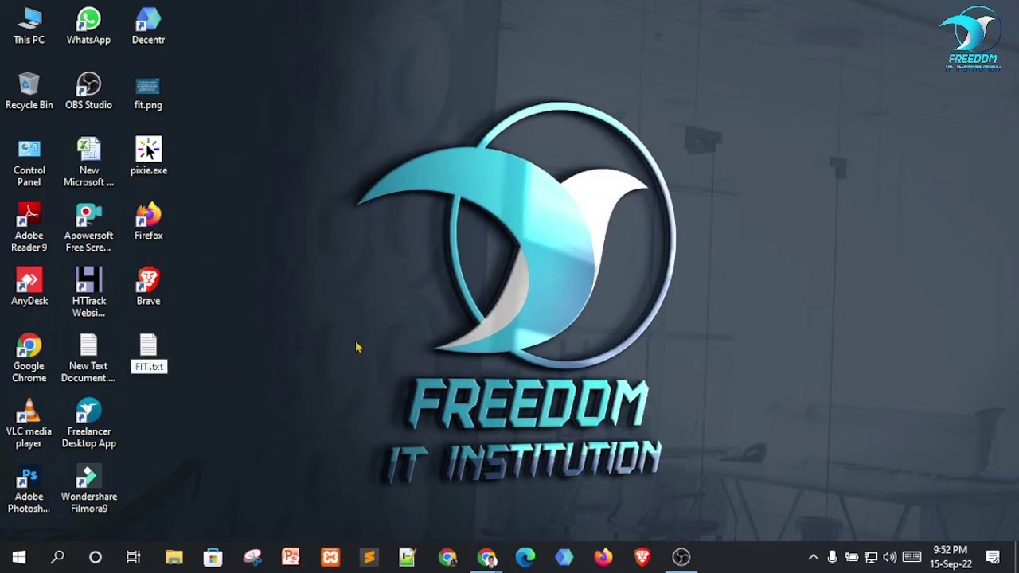
type("D WP 0")
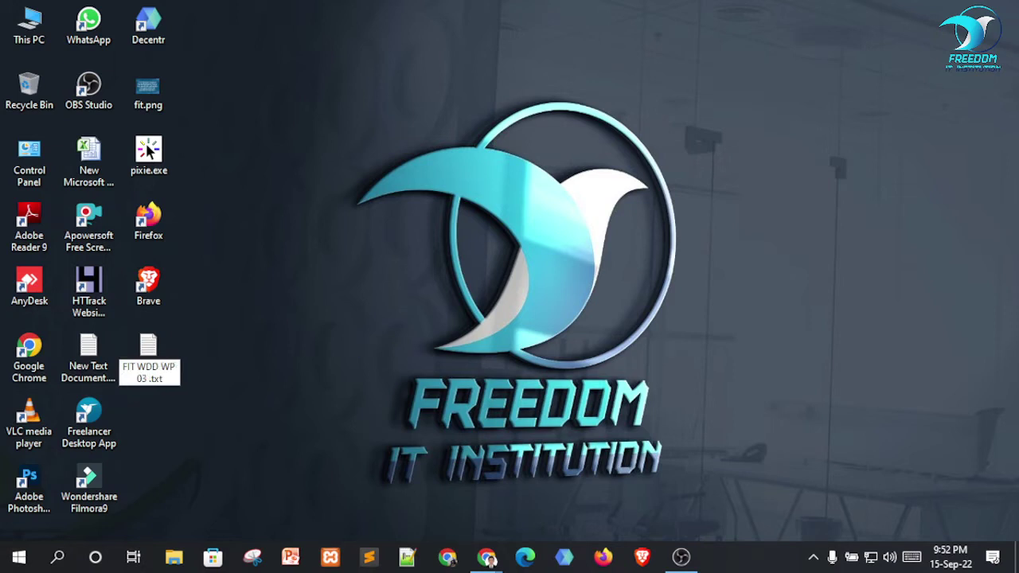
type("3 Live")
key("Return")
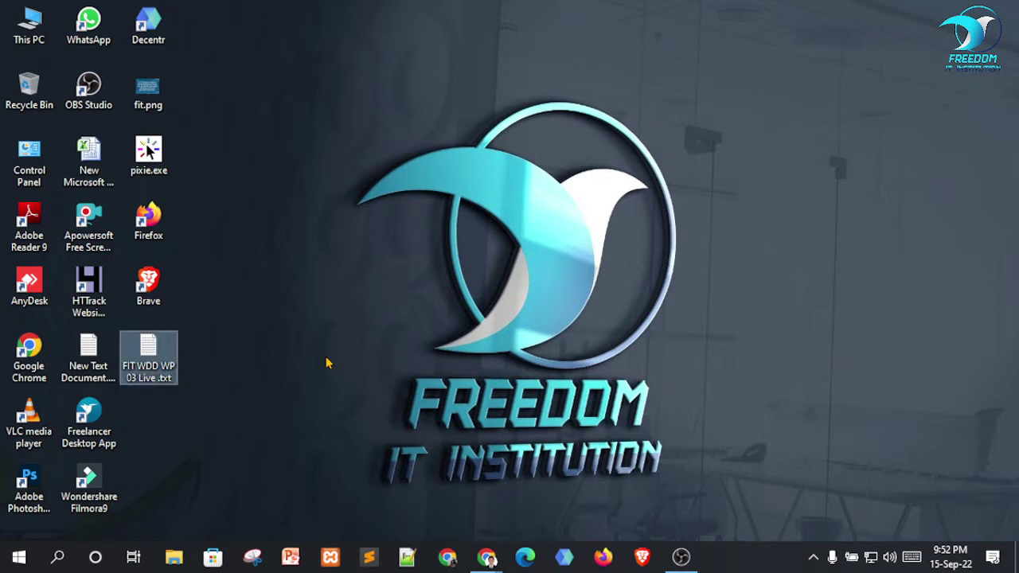
Open the new text file in Notepad, paste the copied site record with its password and access code, and save the file.
double_click(168, 359)
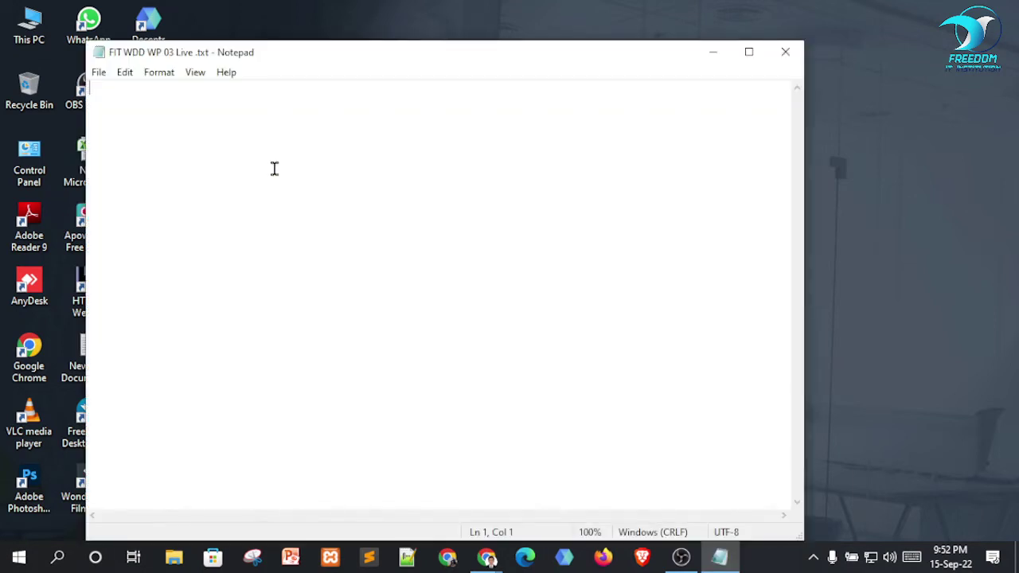
key("ctrl+v")
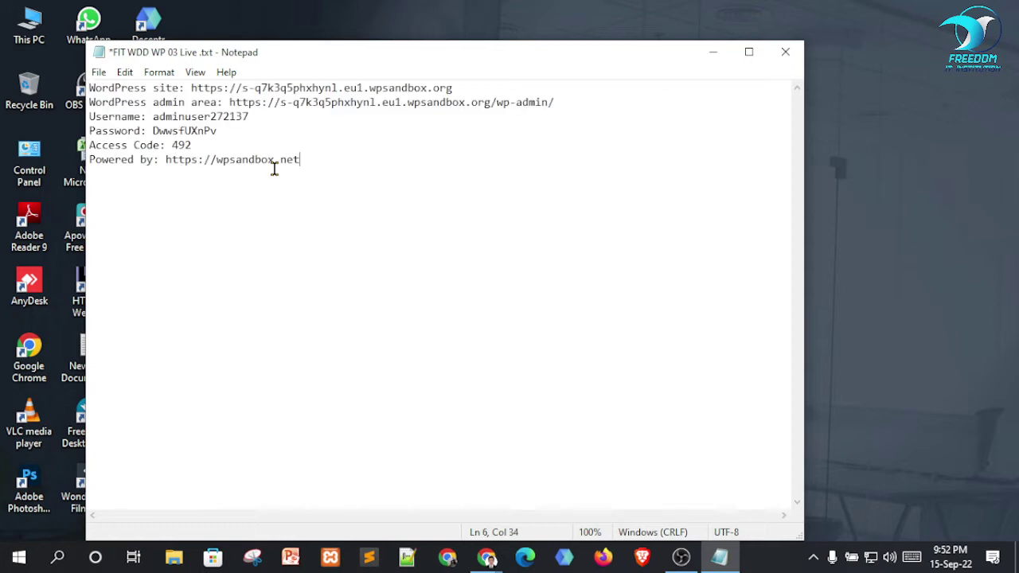
key("ctrl+a")
left_click(382, 168)
left_click_drag(388, 170, 120, 102)
left_click(400, 226)
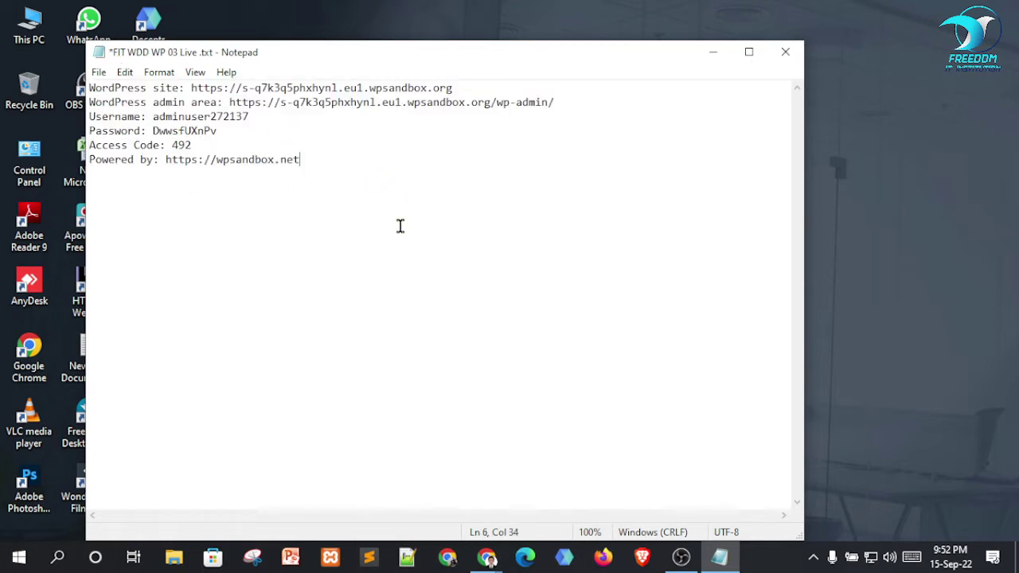
left_click(99, 72)
left_click(134, 144)
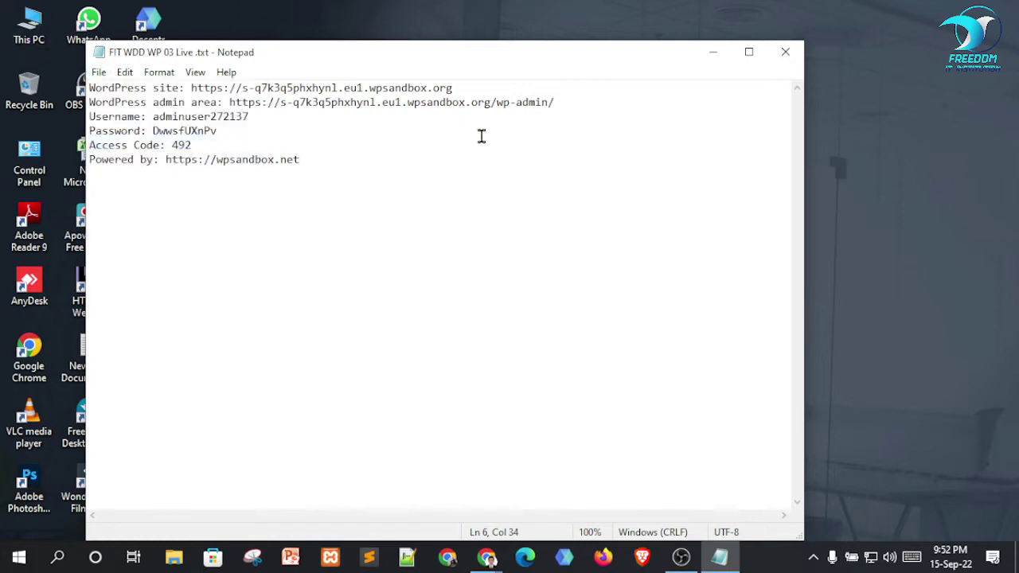
Check the access code line, save the text file again and close it.
double_click(175, 145)
left_click(221, 145)
left_click(98, 72)
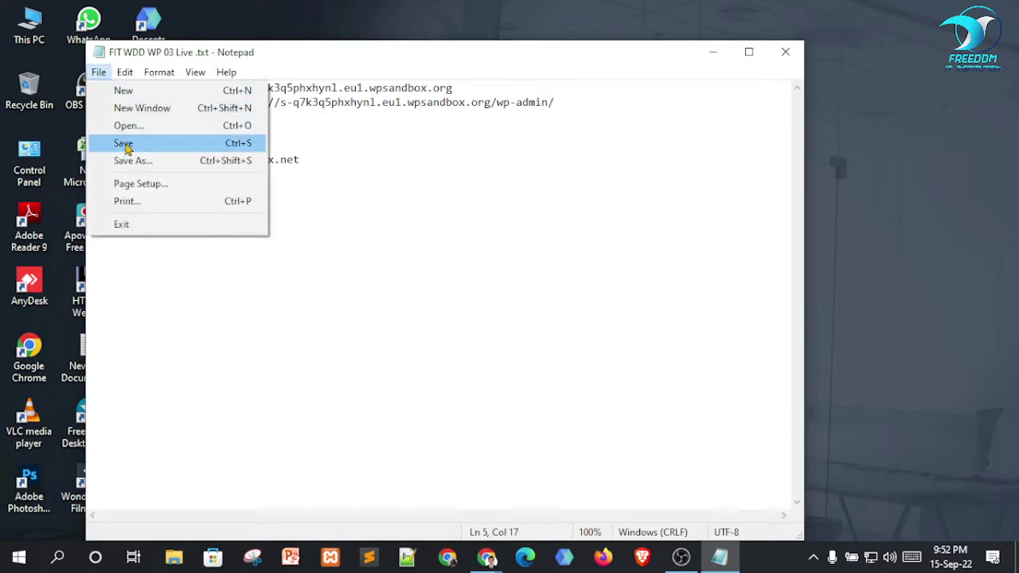
left_click(125, 143)
left_click(785, 52)
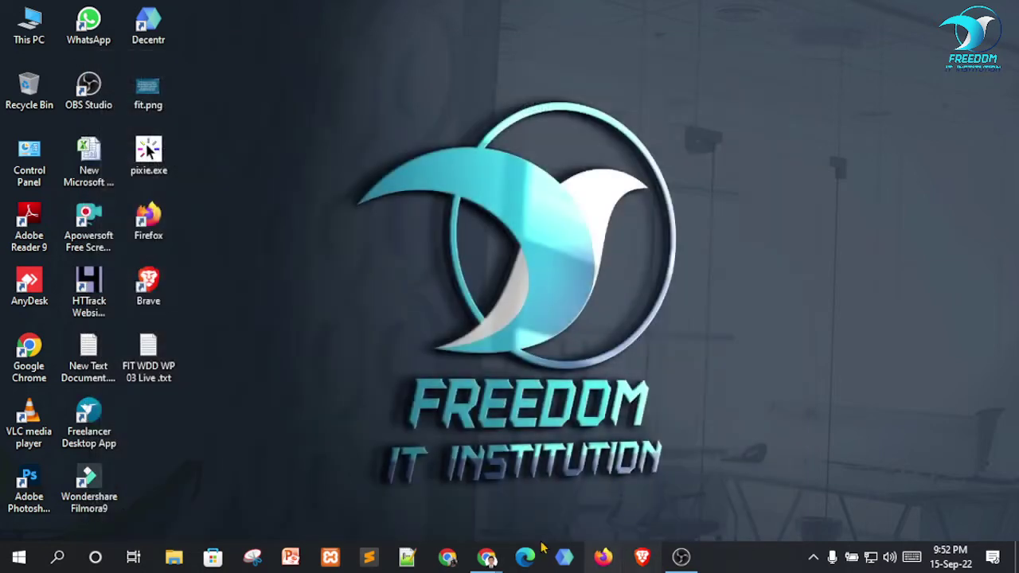
Switch back to the wpsandbox.net page in Chrome and examine the site and admin area URLs in the record.
mouse_move(486, 557)
left_click(435, 492)
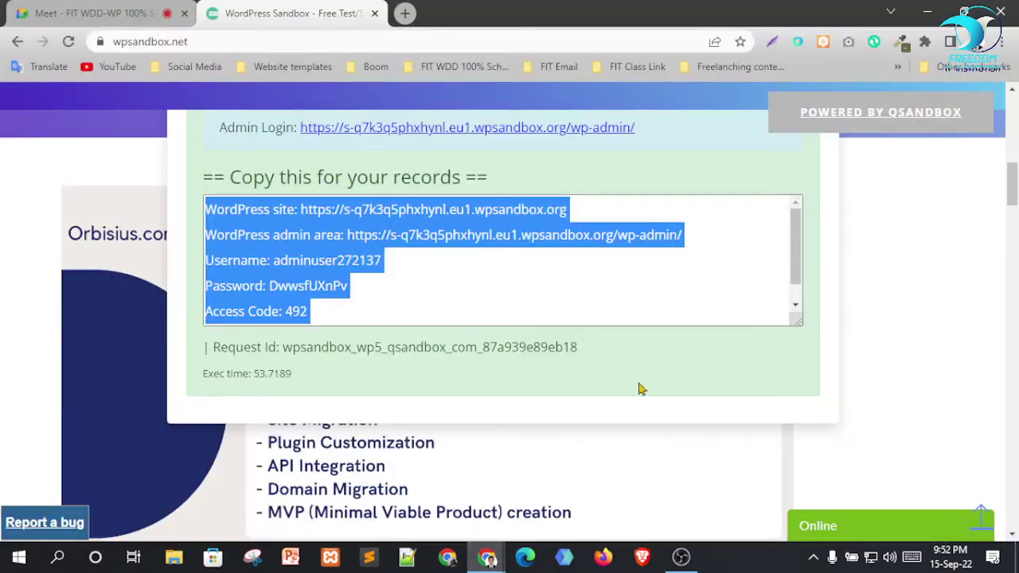
left_click(704, 266)
scroll(661, 292, "up", 2)
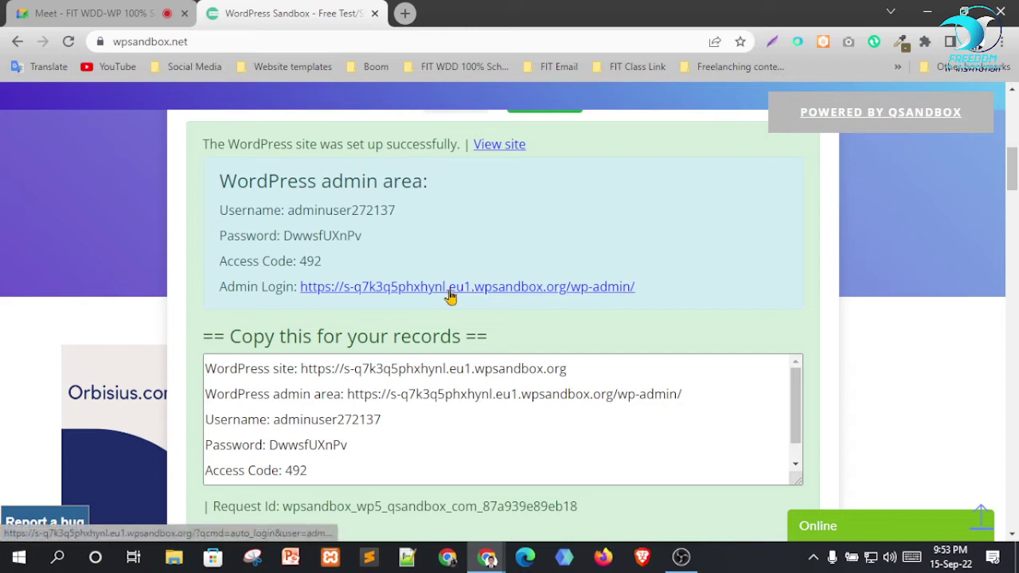
scroll(541, 144, "down", 2)
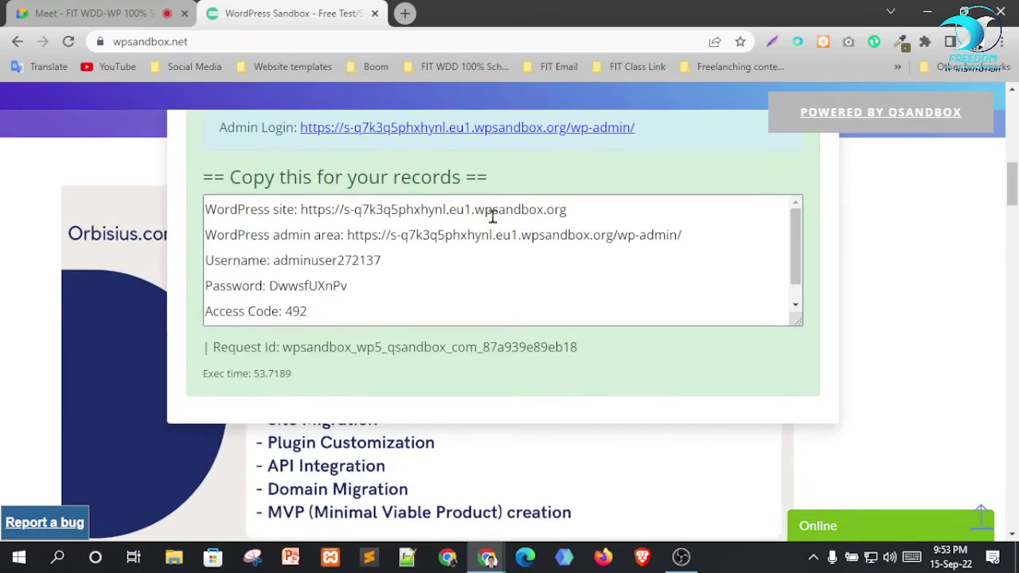
left_click_drag(300, 209, 558, 211)
key("ctrl+a")
left_click(321, 238)
left_click_drag(347, 235, 687, 237)
key("ctrl+a")
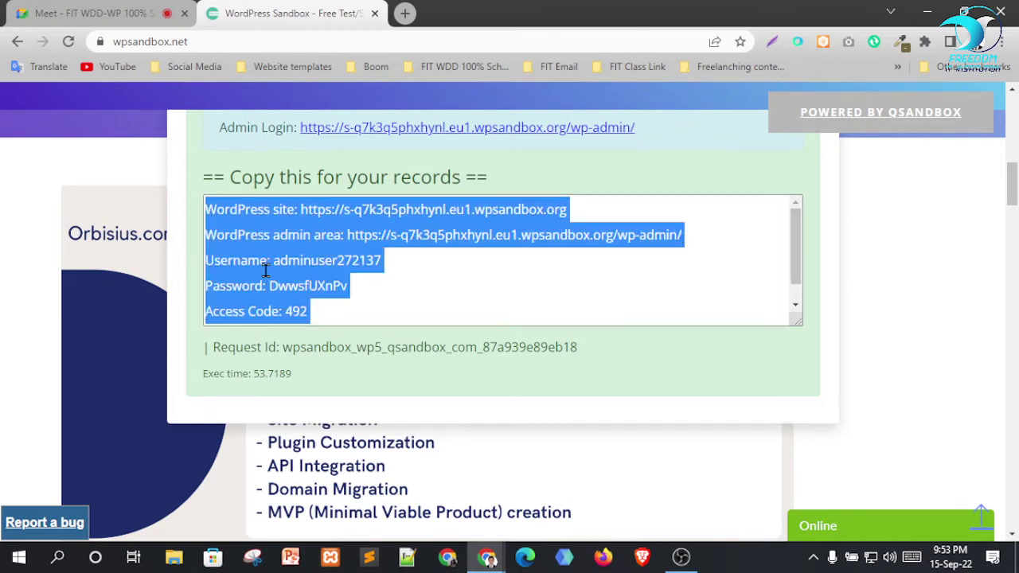
left_click(450, 237)
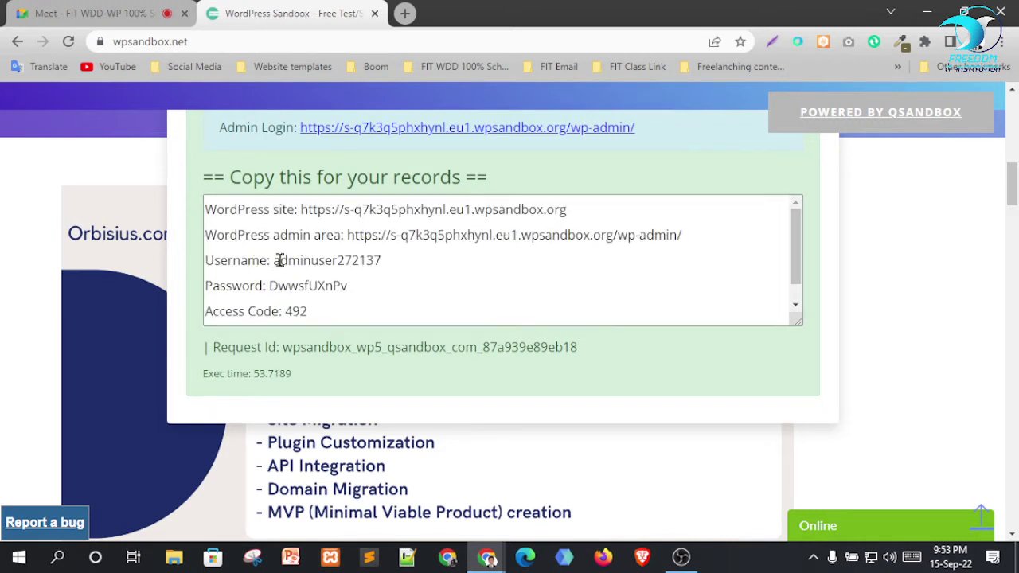
Examine the username, password and admin area URL entries in the site record.
left_click_drag(276, 261, 376, 261)
key("ctrl+a")
double_click(292, 287)
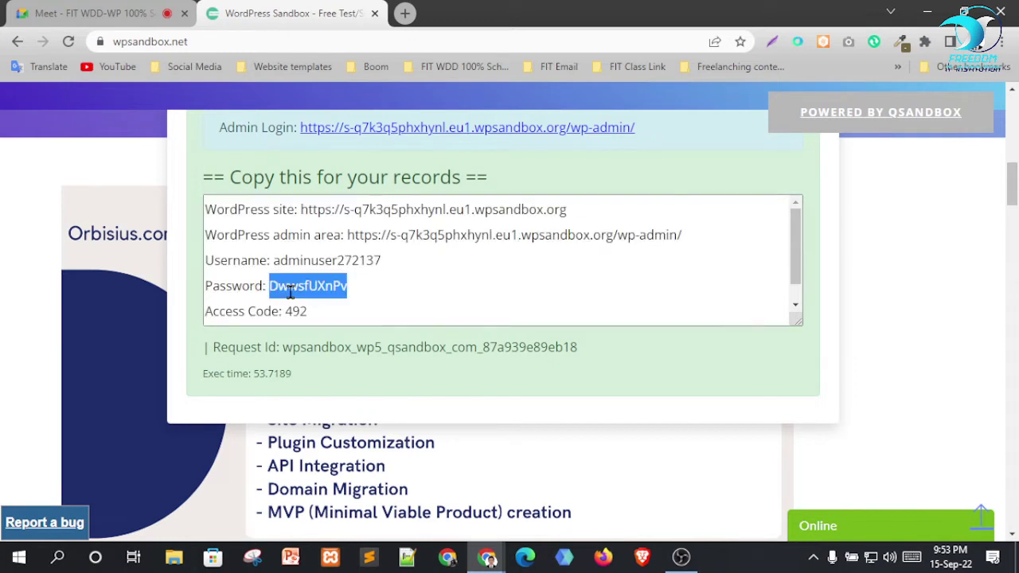
key("ctrl+a")
left_click(364, 270)
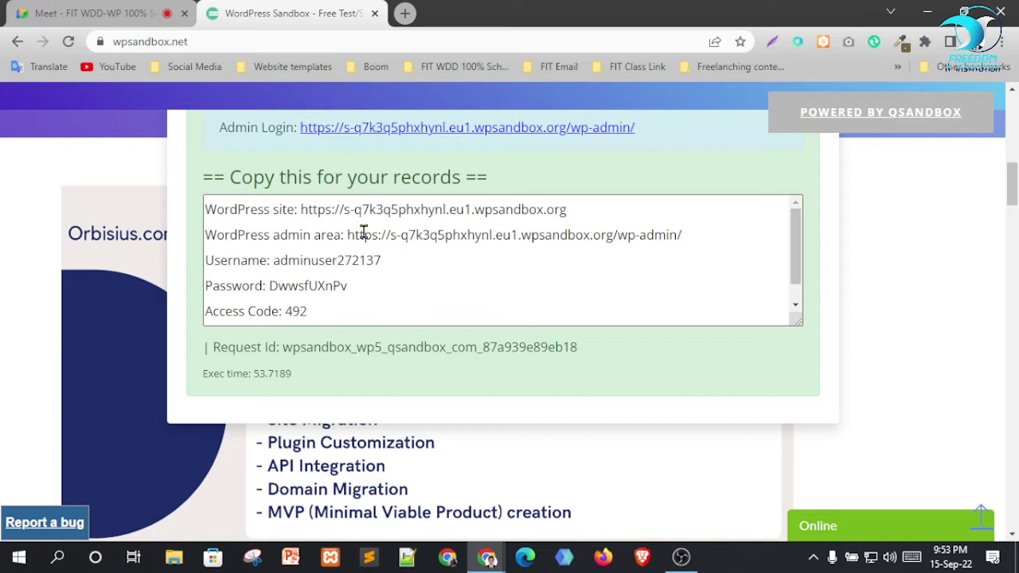
left_click_drag(346, 234, 689, 234)
key("ctrl+a")
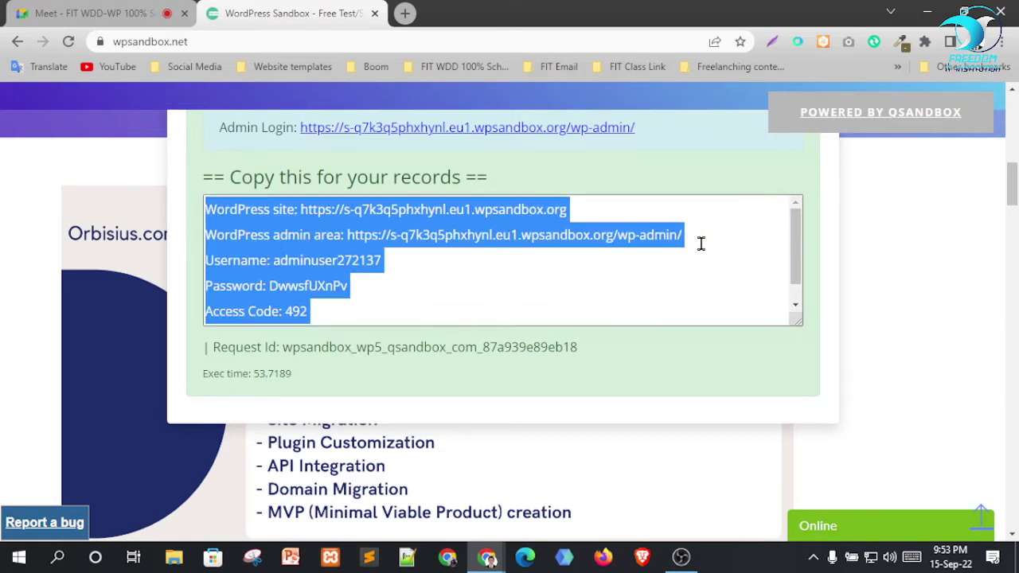
left_click(695, 227)
Open the Admin Login link of the new WordPress site and switch to its sign-in page.
scroll(621, 199, "up", 1)
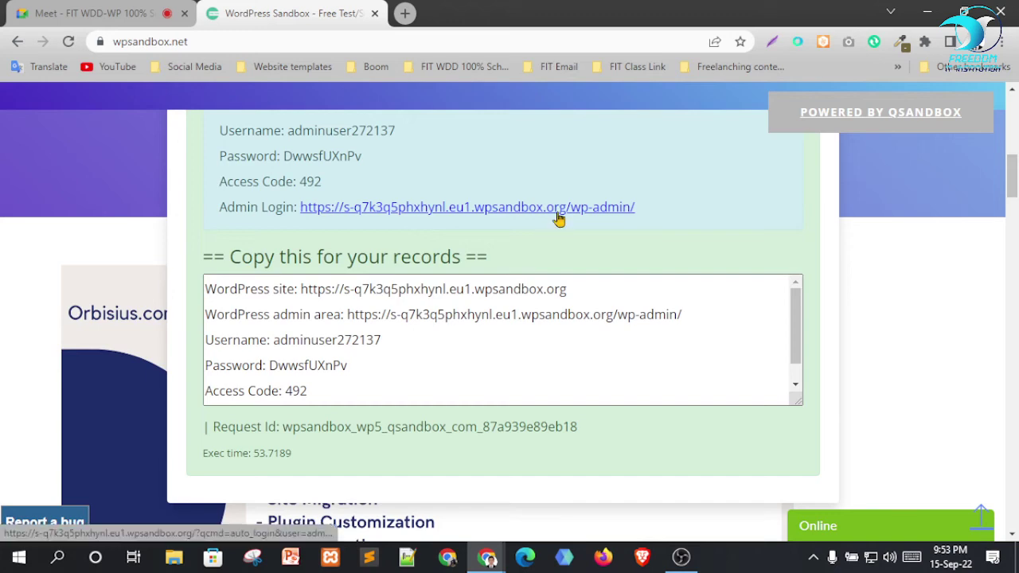
left_click(558, 213)
left_click(295, 14)
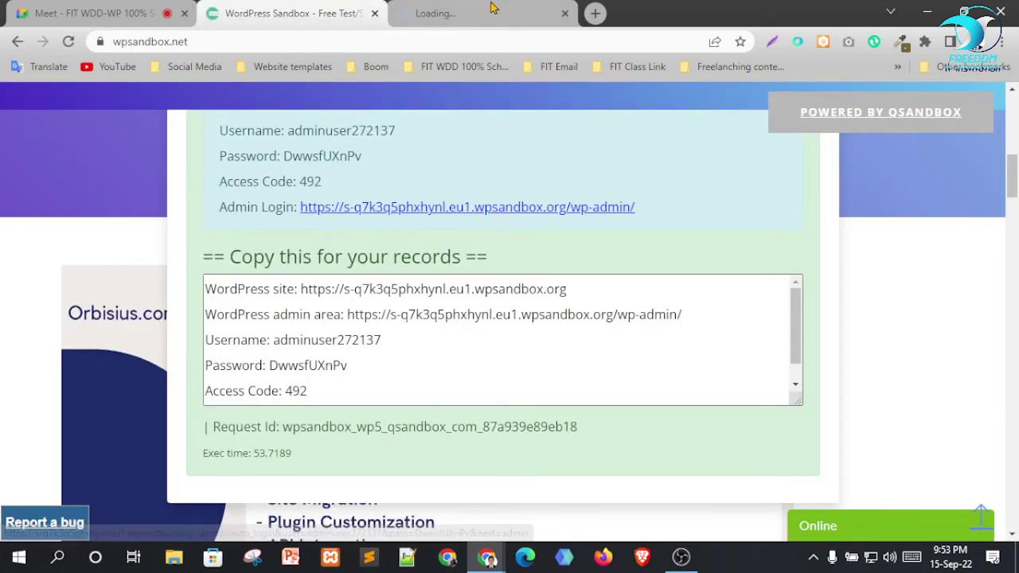
left_click(309, 213)
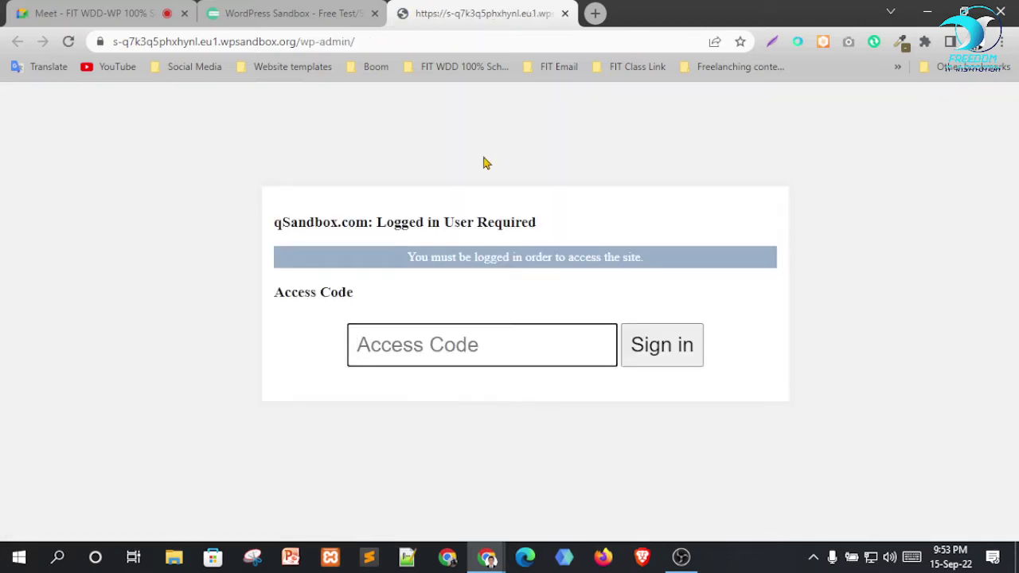
Try pasting the clipboard contents into the Access Code field of the sign-in page.
left_click_drag(295, 291, 400, 329)
left_click(422, 344)
key("ctrl+v")
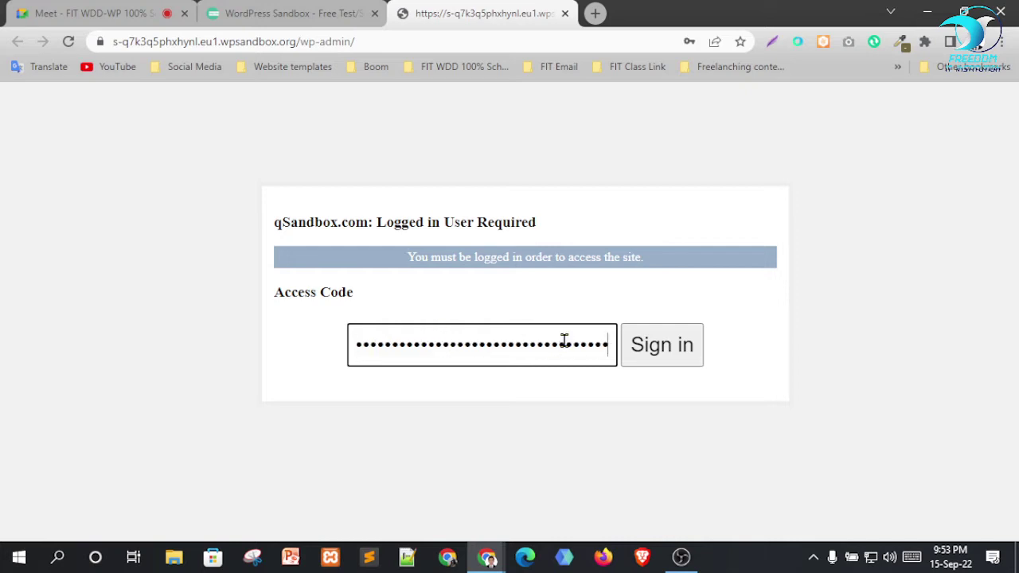
Look up the access code in the site record, replace the Access Code field's content with it and sign in.
key("ctrl+a")
key("ctrl+shift+Tab")
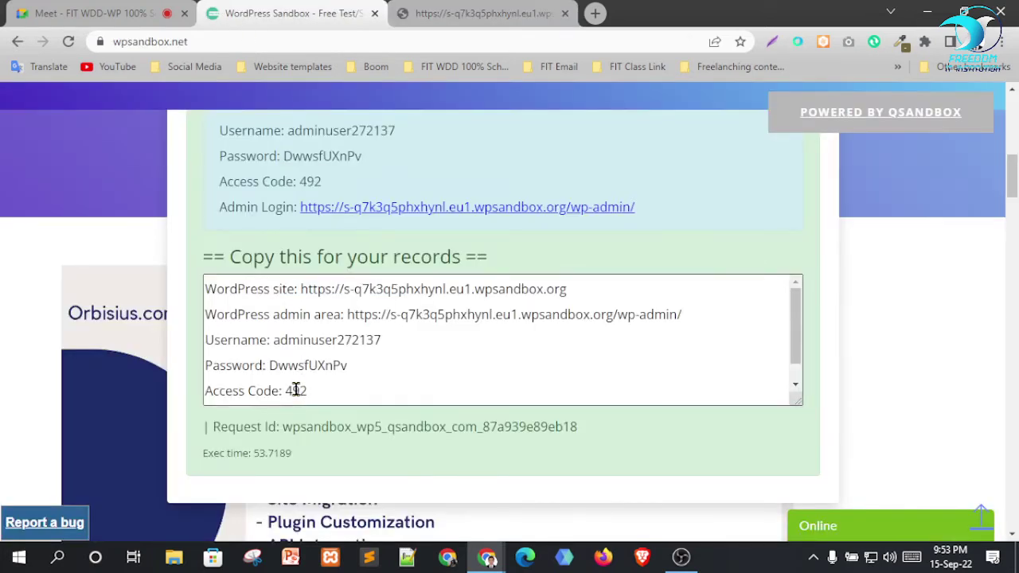
key("ctrl+a")
left_click(289, 391)
key("ctrl+a")
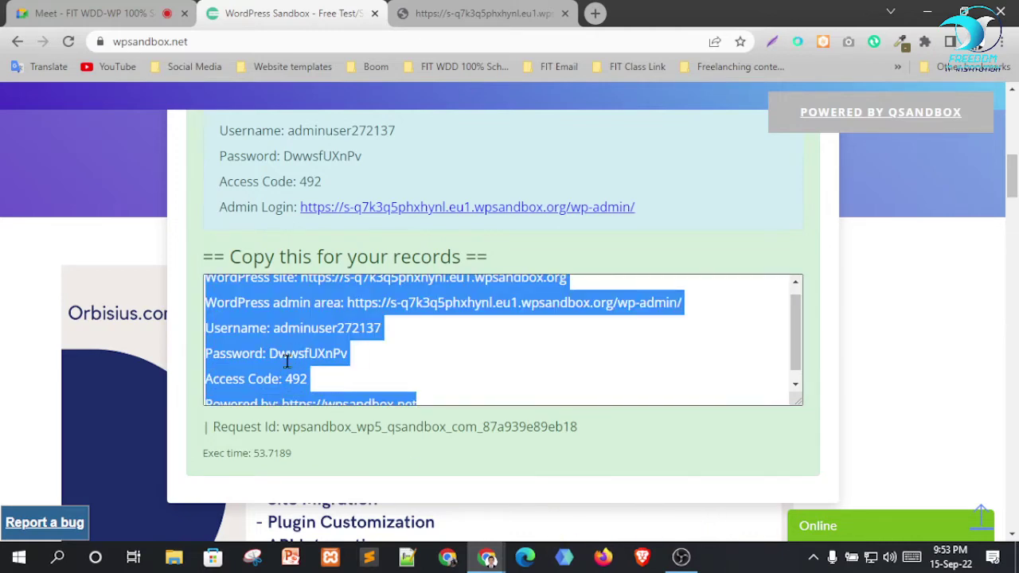
left_click(318, 382)
key("ctrl+a")
key("ctrl+Tab")
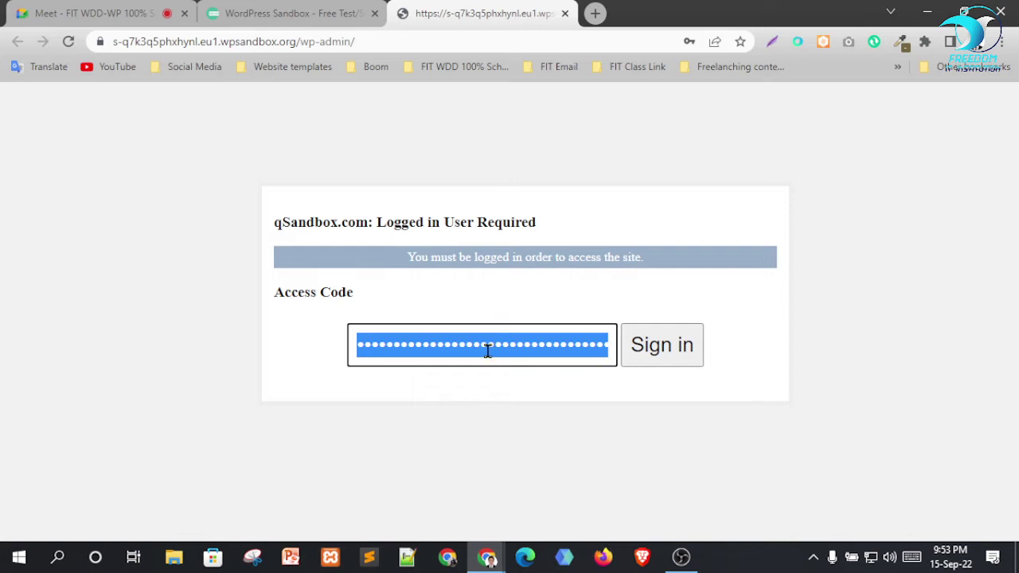
type("•")
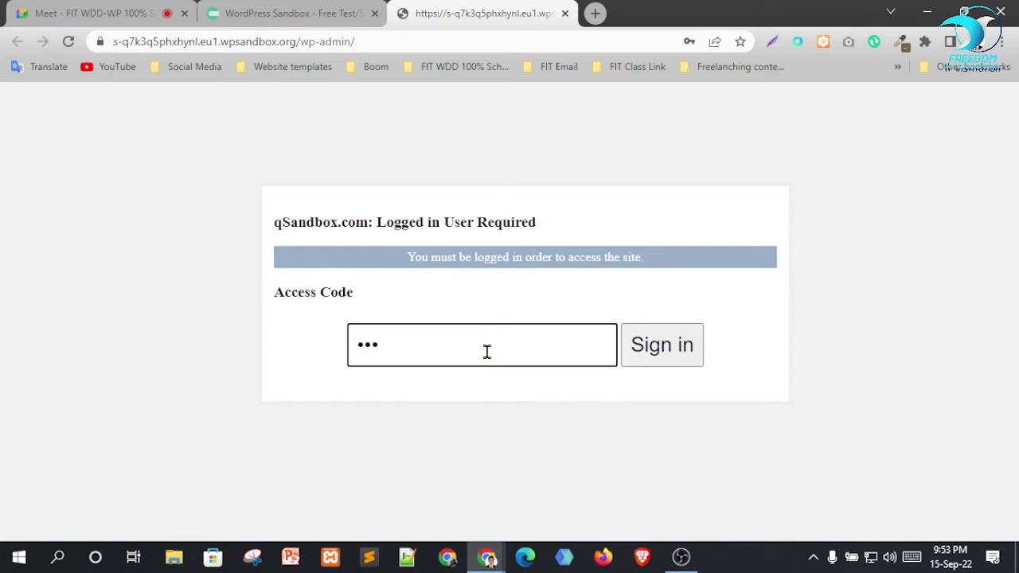
left_click(675, 362)
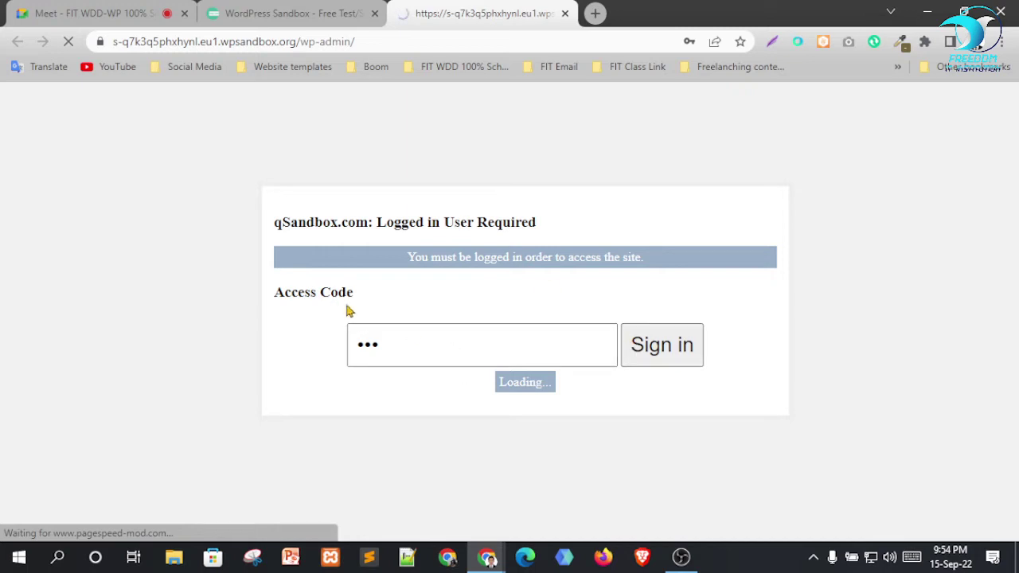
Recheck the access code entry in the wpsandbox.net site record.
key("ctrl+Page_Up")
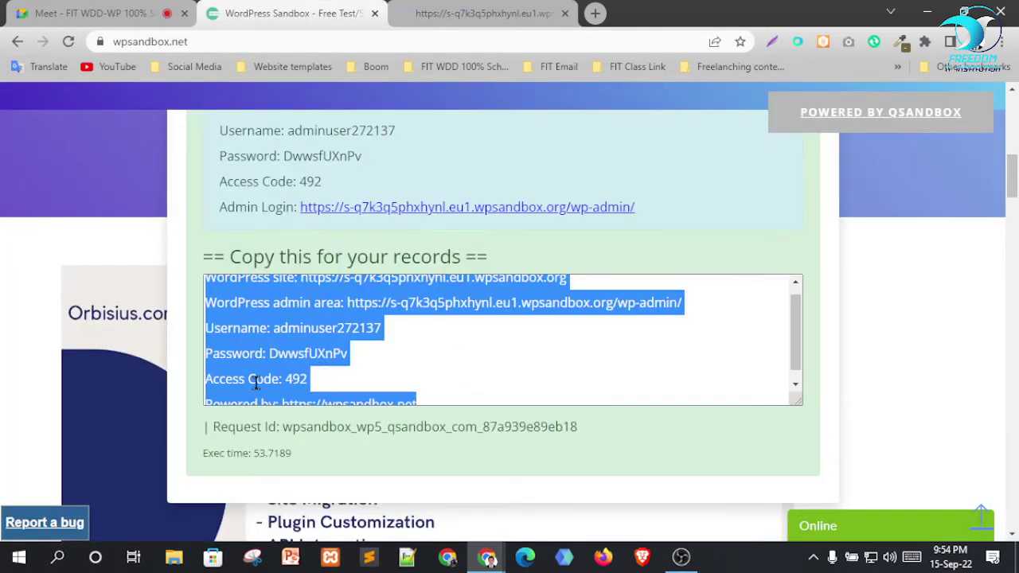
left_click(294, 377)
double_click(293, 378)
key("ctrl+a")
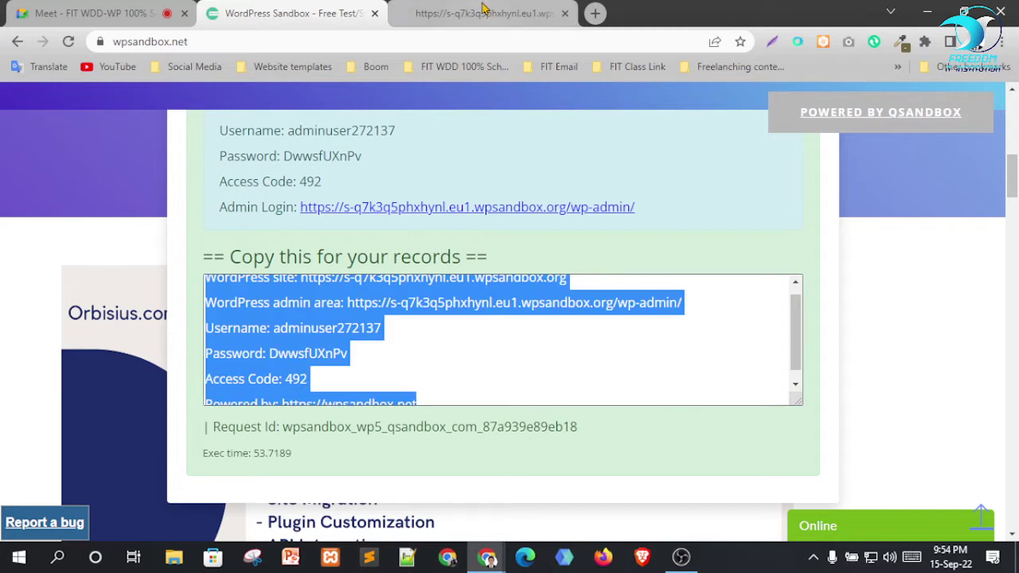
Return to the WordPress admin page, look over the Dashboard and decline saving the password for this site.
key("ctrl+Page_Down")
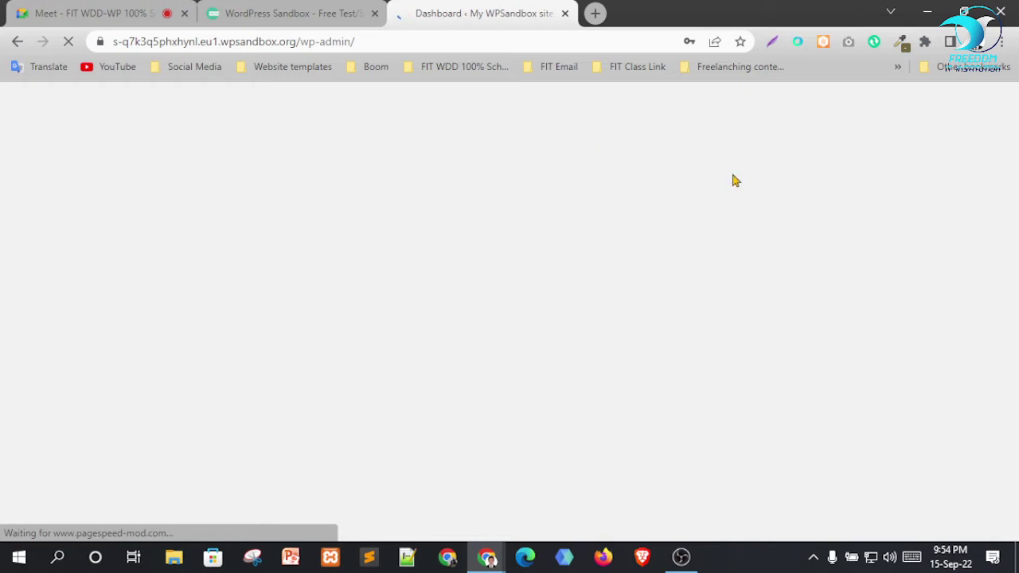
scroll(391, 241, "down", 4)
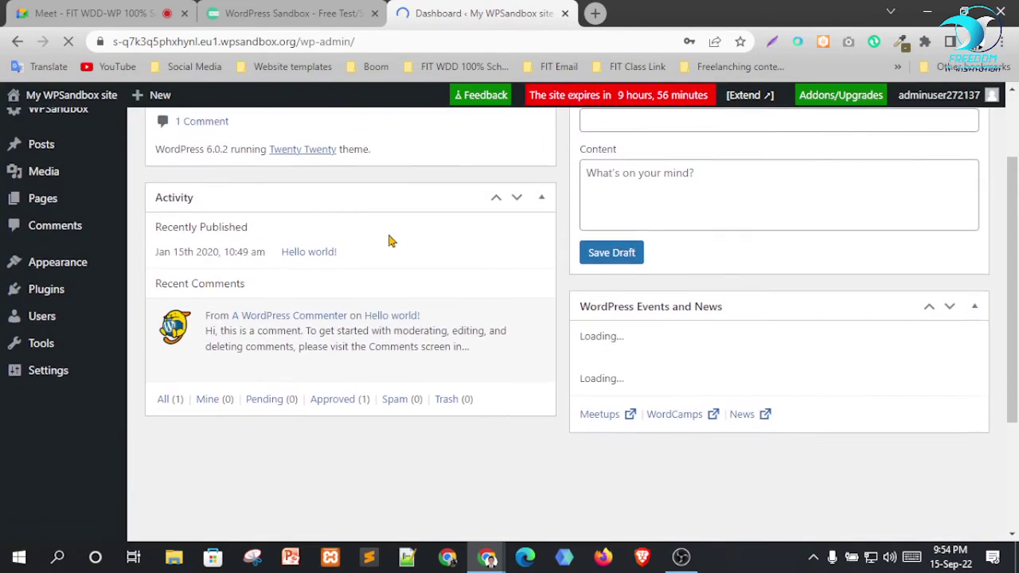
scroll(326, 271, "up", 4)
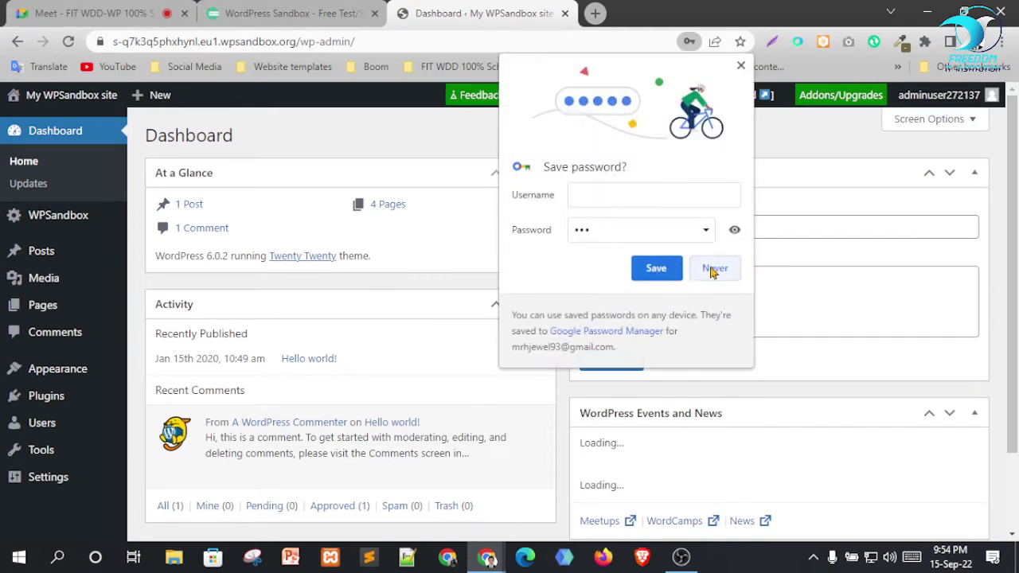
left_click(712, 270)
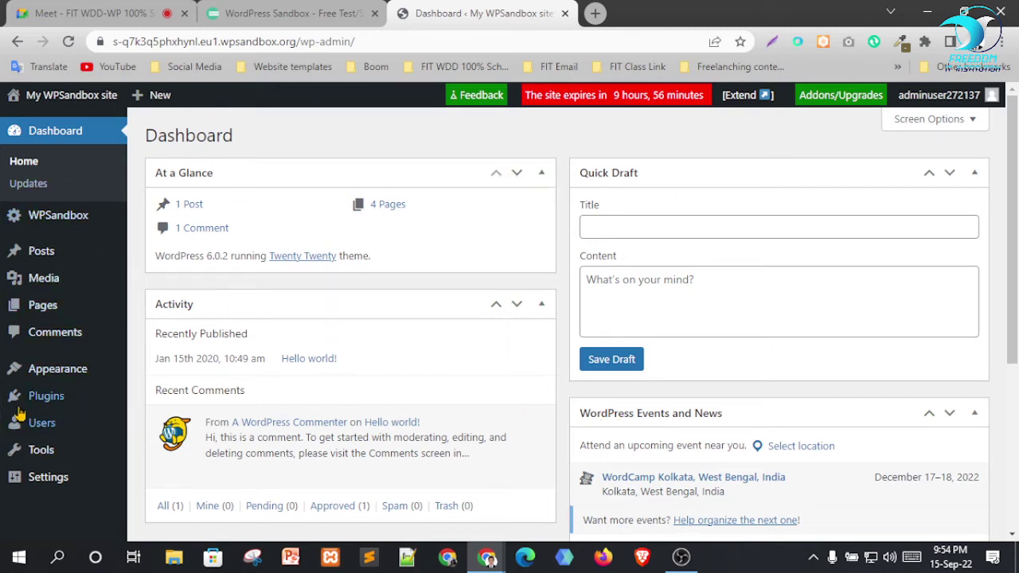
Open the front end of My WPSandbox site in a new tab and look over its home page.
left_click(144, 19)
left_click(468, 11)
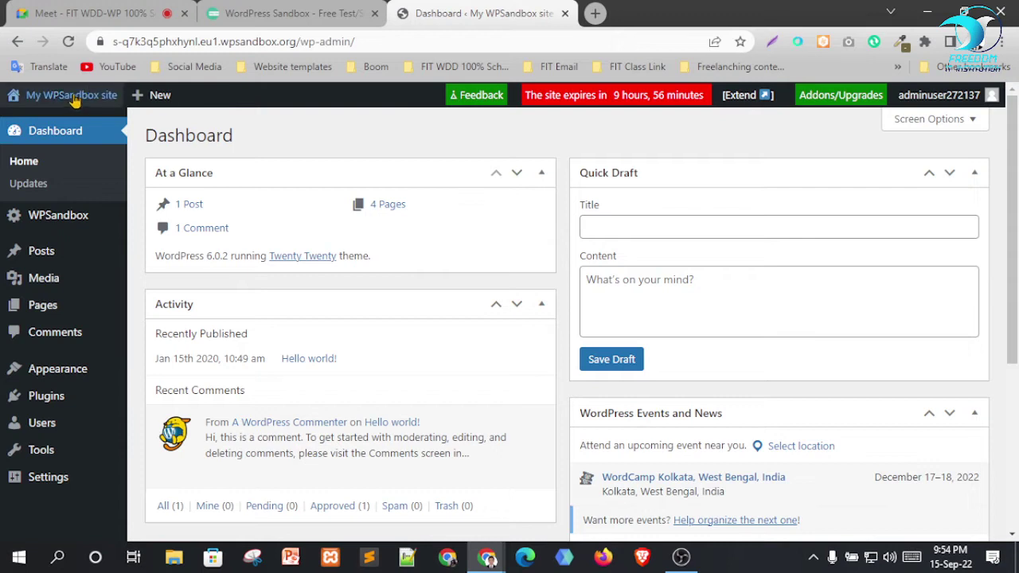
mouse_move(73, 100)
right_click(37, 123)
left_click(72, 134)
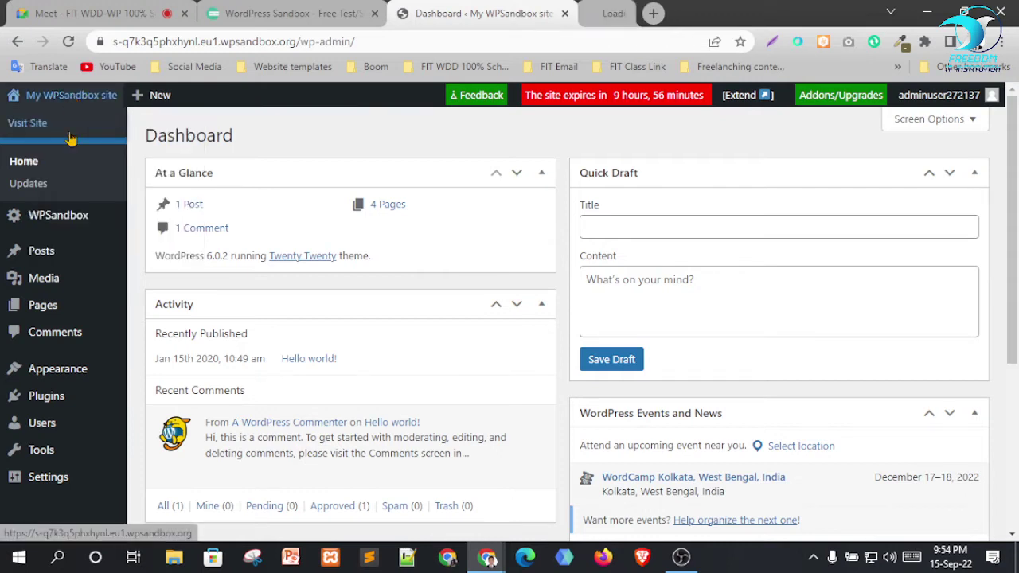
left_click(666, 10)
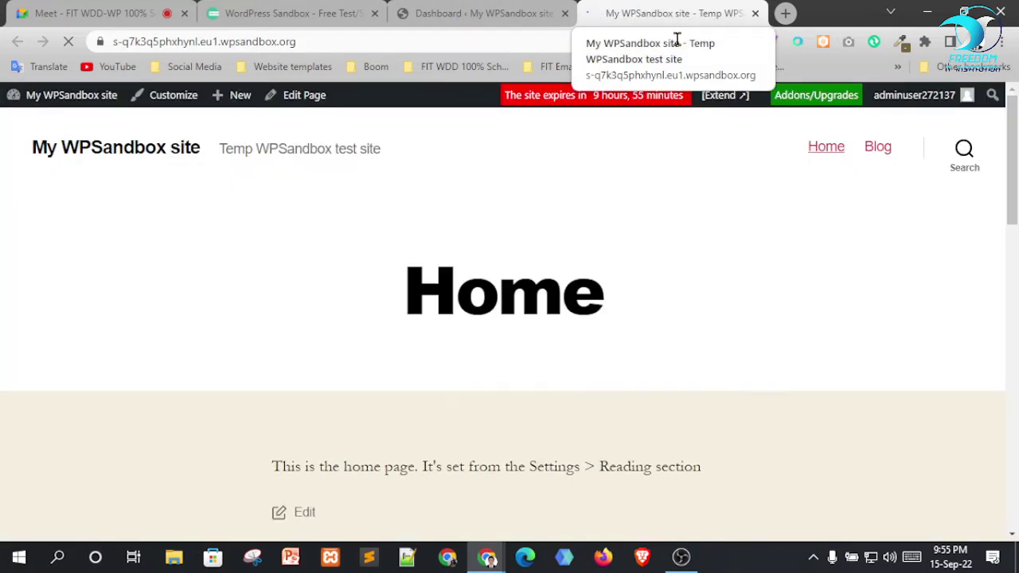
scroll(382, 232, "down", 14)
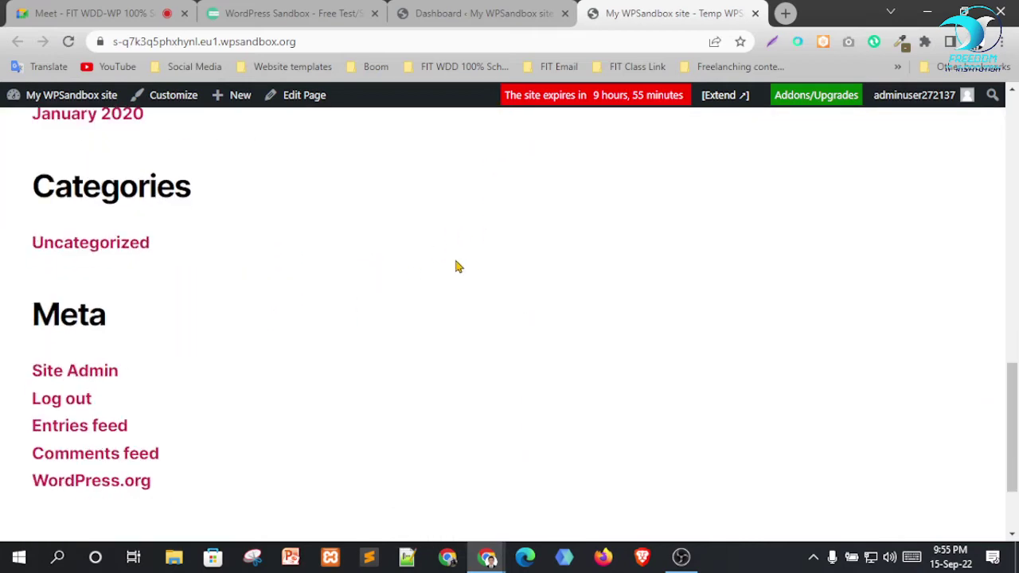
scroll(512, 359, "up", 14)
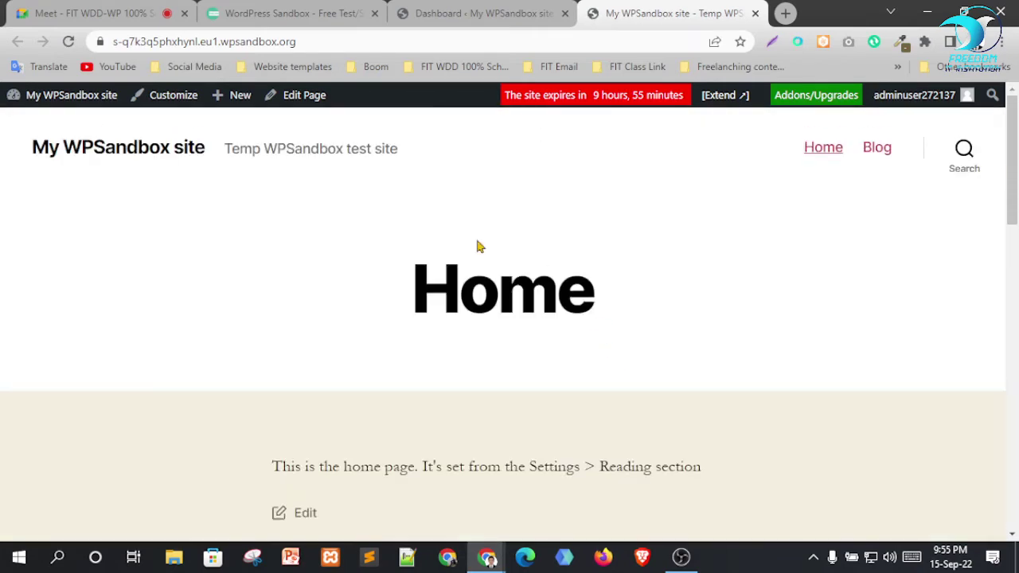
Return to the admin Dashboard and hide the At a Glance, Activity, Quick Draft and WordPress Events and News boxes through Screen Options.
left_click(469, 10)
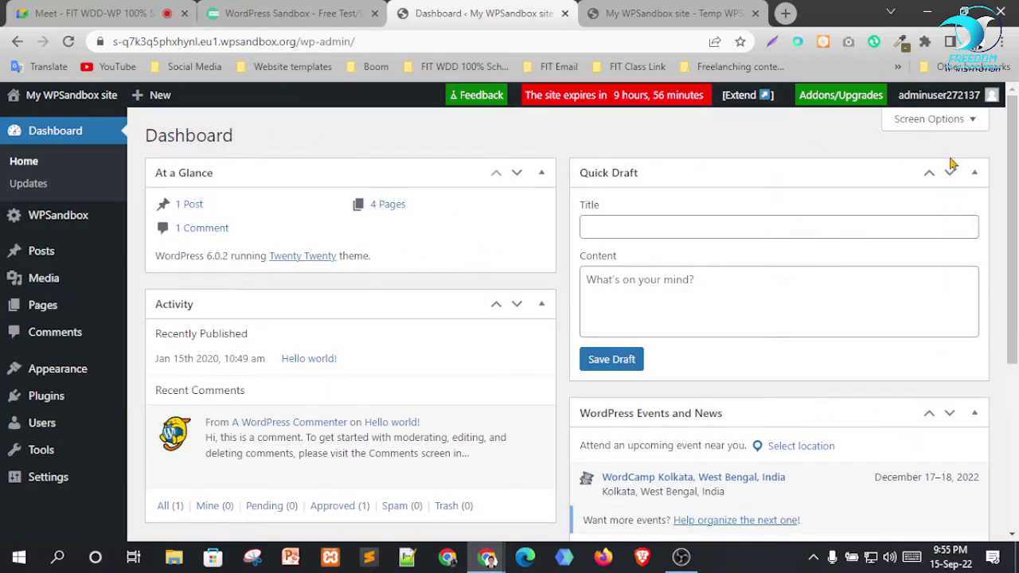
left_click(964, 126)
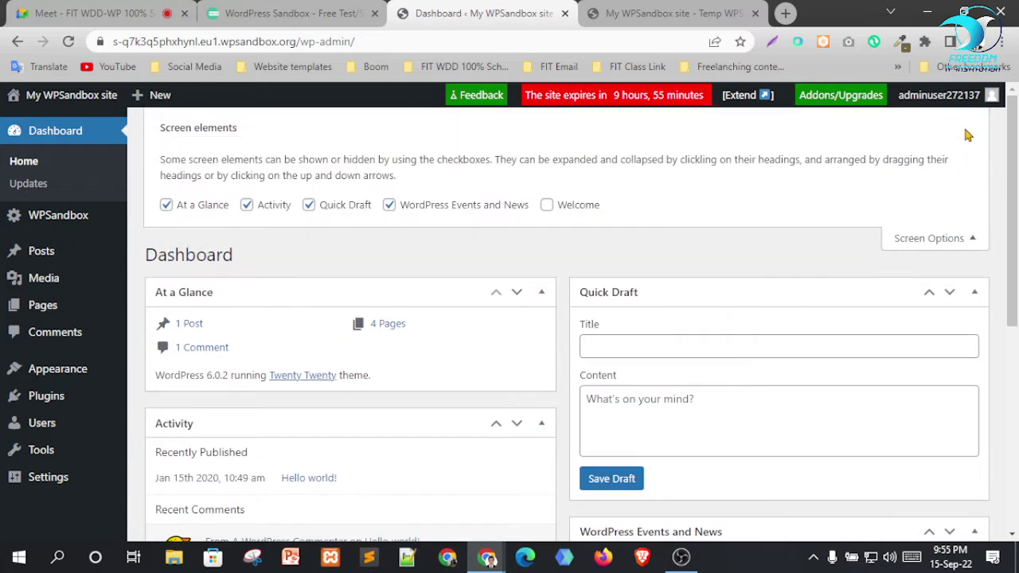
left_click(209, 207)
left_click(273, 207)
left_click(343, 207)
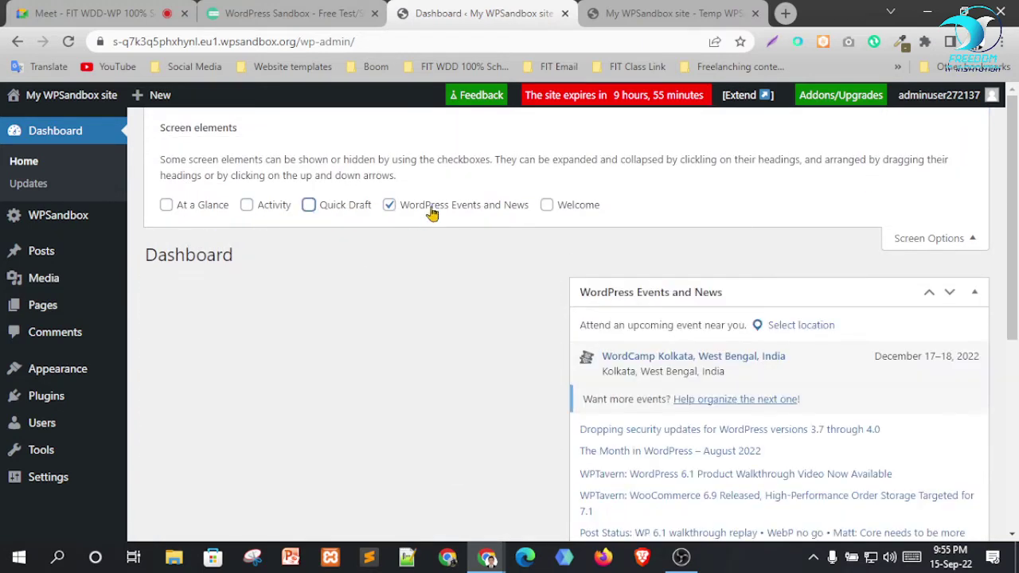
left_click(437, 209)
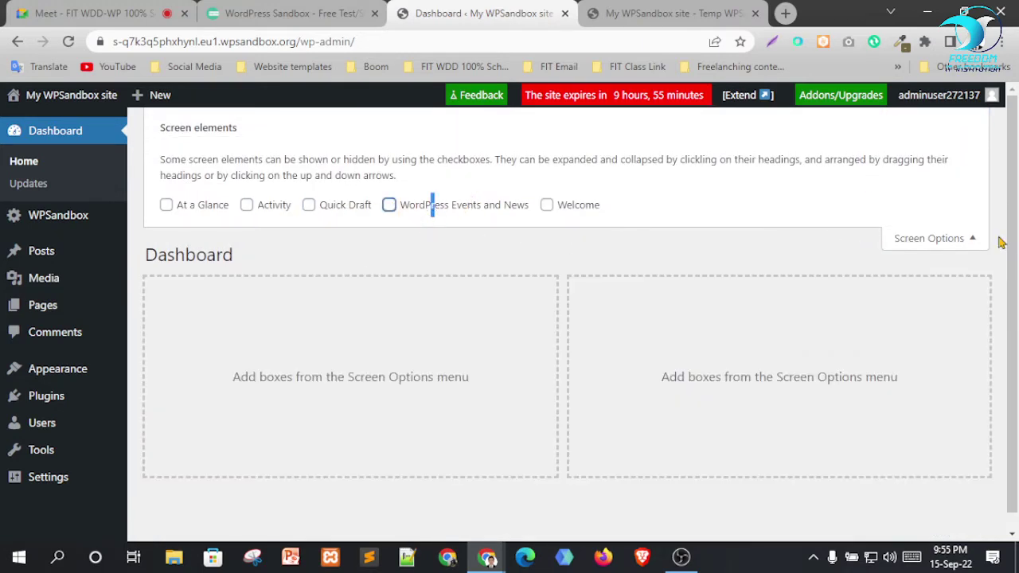
left_click(948, 241)
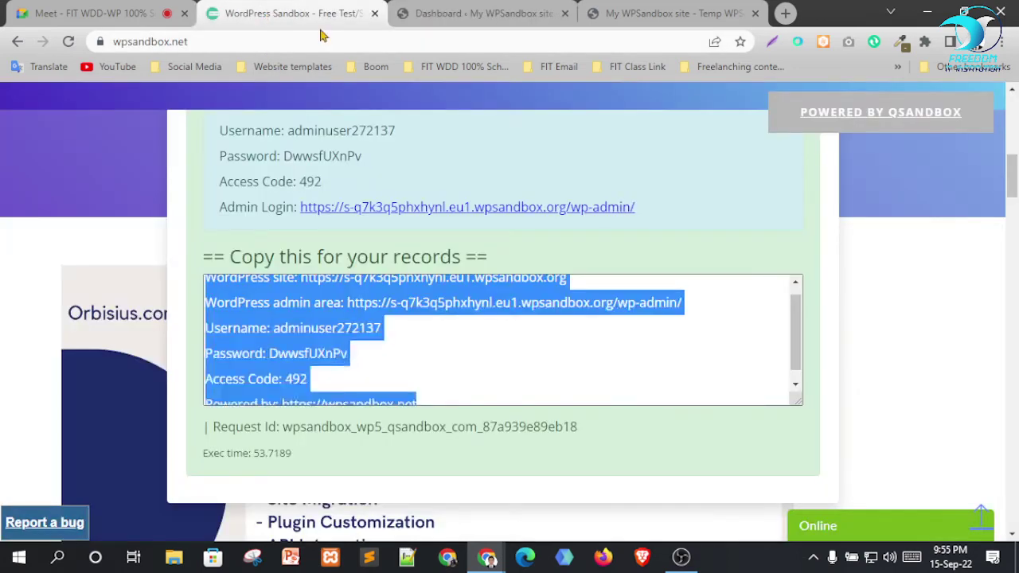
Revisit the wpsandbox.net page with the site record and close its tab.
left_click(274, 14)
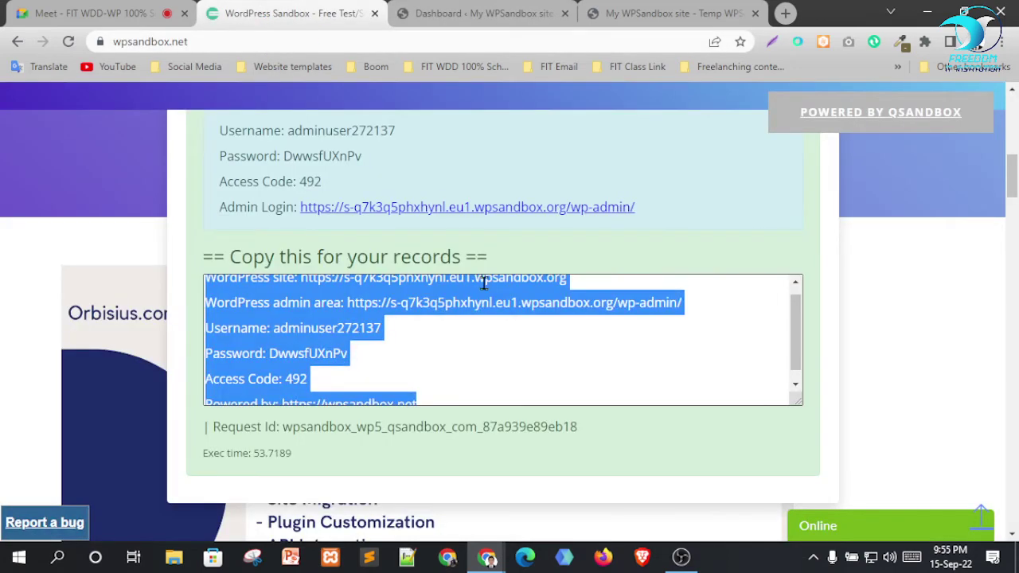
left_click(481, 183)
left_click(375, 14)
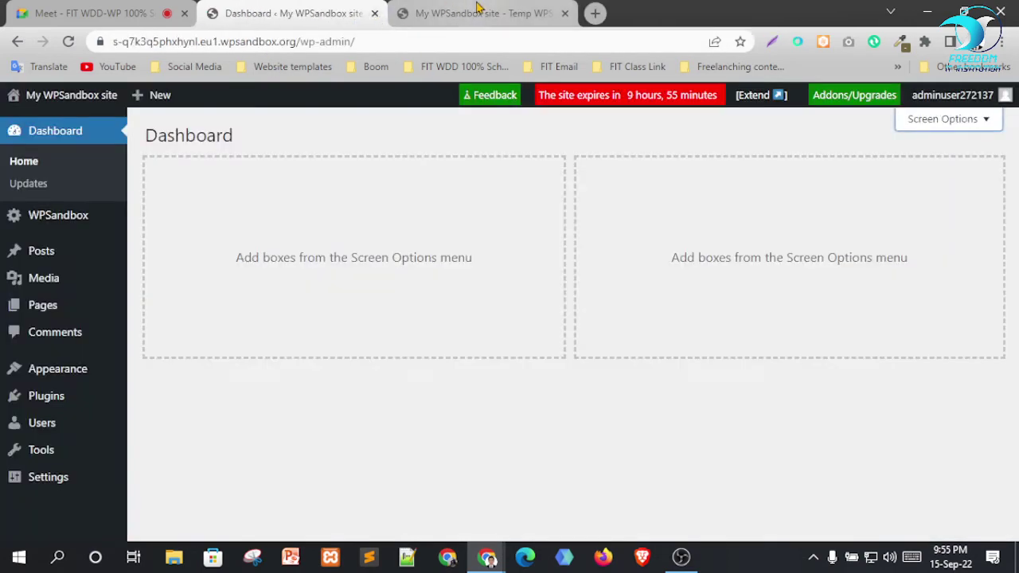
Copy the test site's front-end address and send it in the Google Meet in-call messages after a dotted separator line.
left_click(414, 14)
left_click(379, 42)
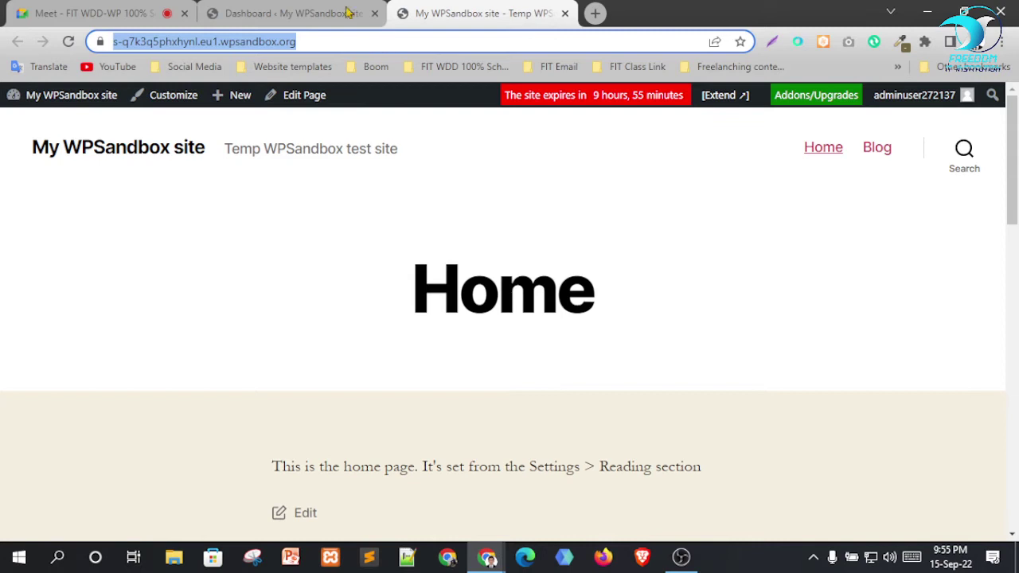
left_click(88, 13)
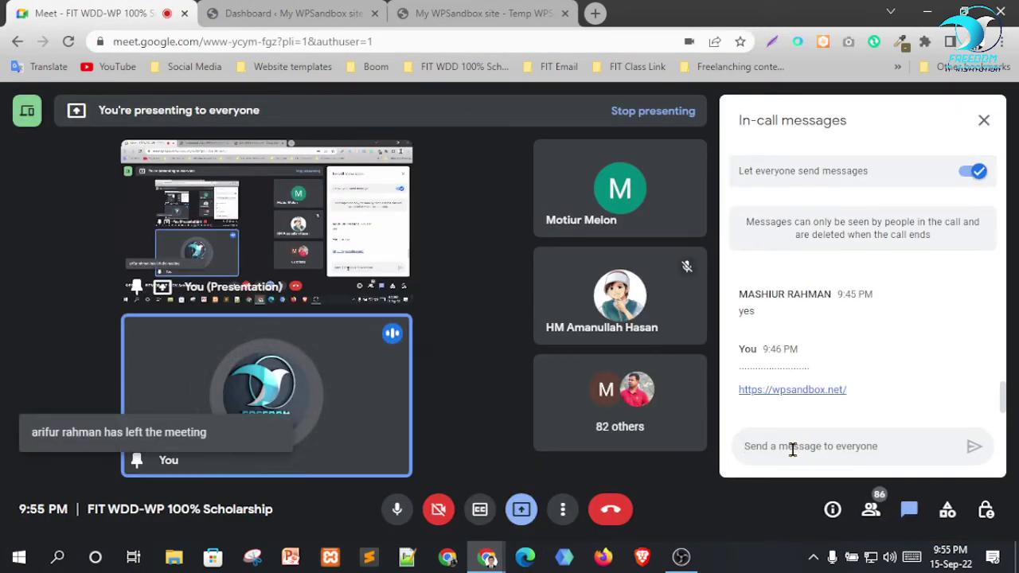
left_click(793, 450)
type(".................")
key("Return")
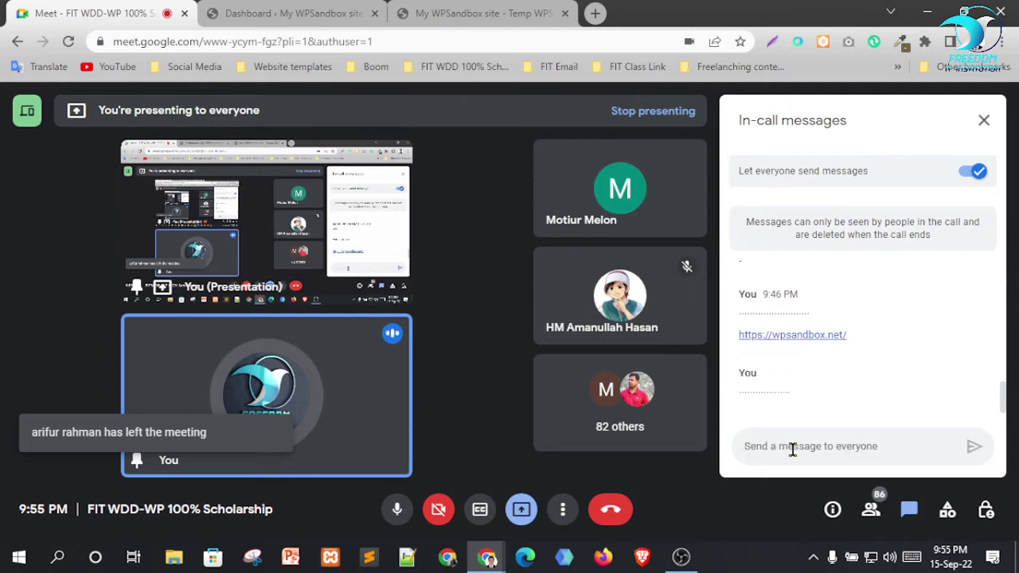
type("https://s-q7k3q5phhynl.eu1.wpsandbox.org/")
key("Return")
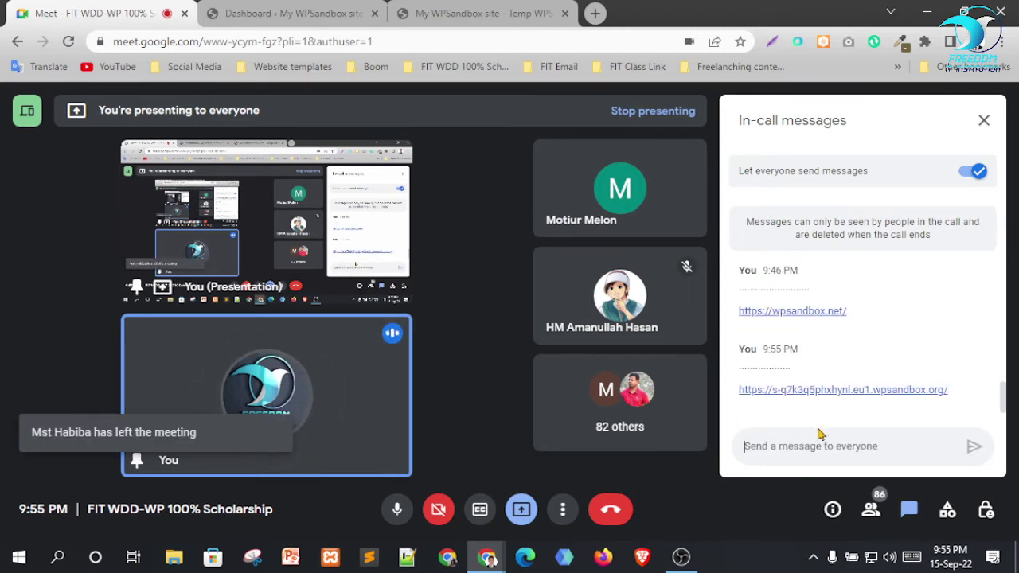
Compare the site's front end with the admin Dashboard and its Appearance options, checking the Meet call in between.
left_click(466, 14)
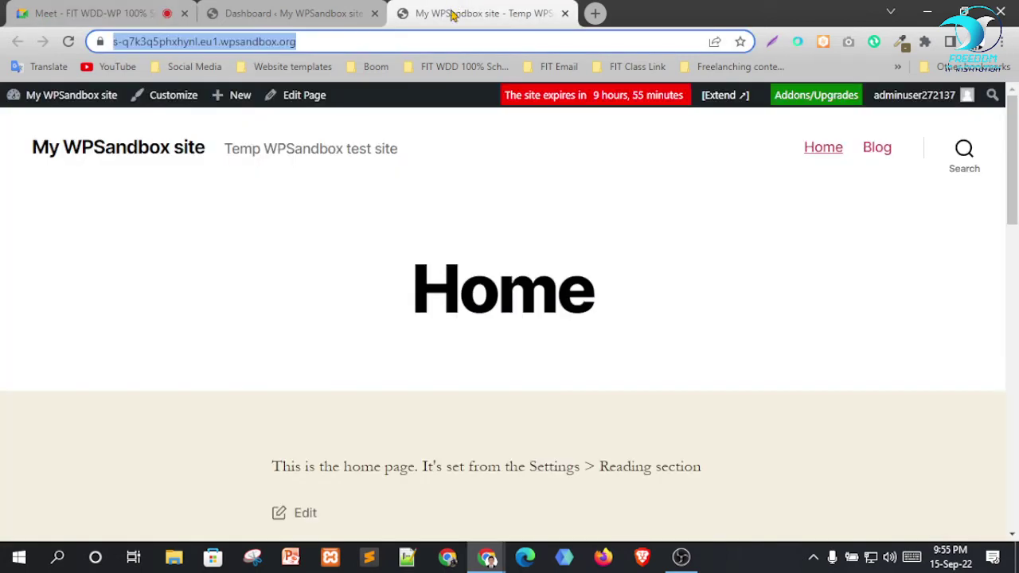
left_click(442, 250)
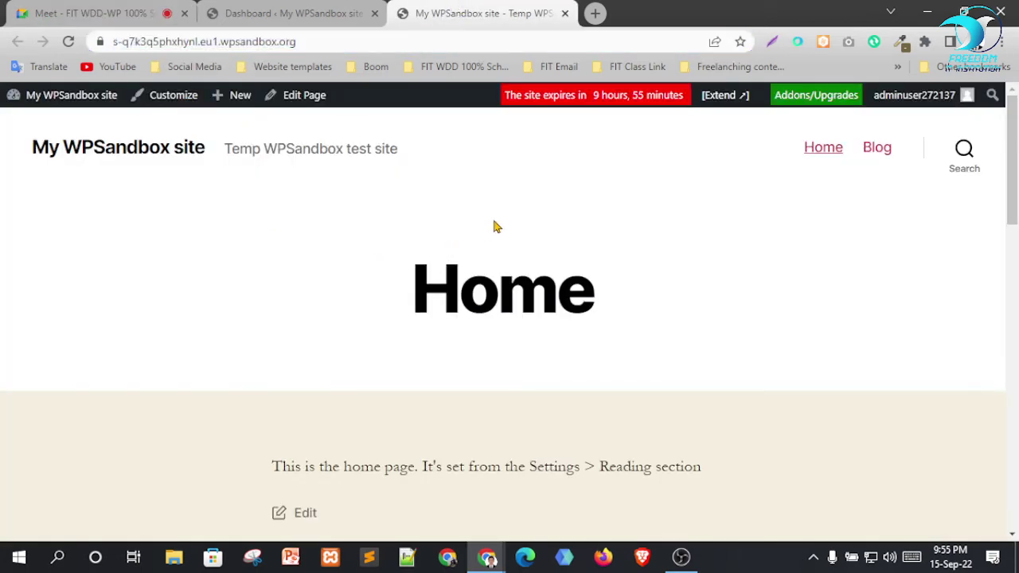
left_click(293, 12)
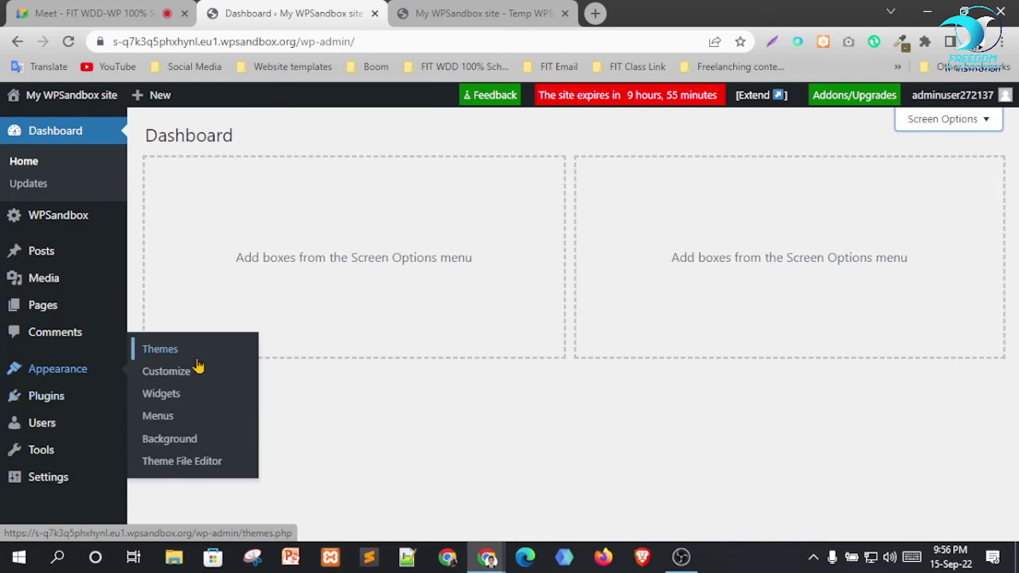
left_click(455, 8)
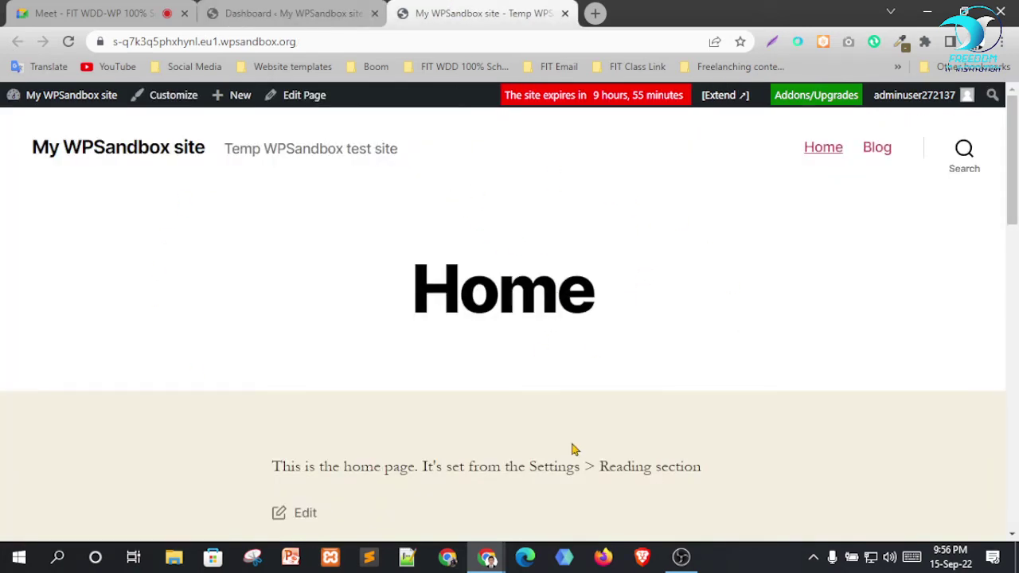
left_click(318, 11)
mouse_move(43, 375)
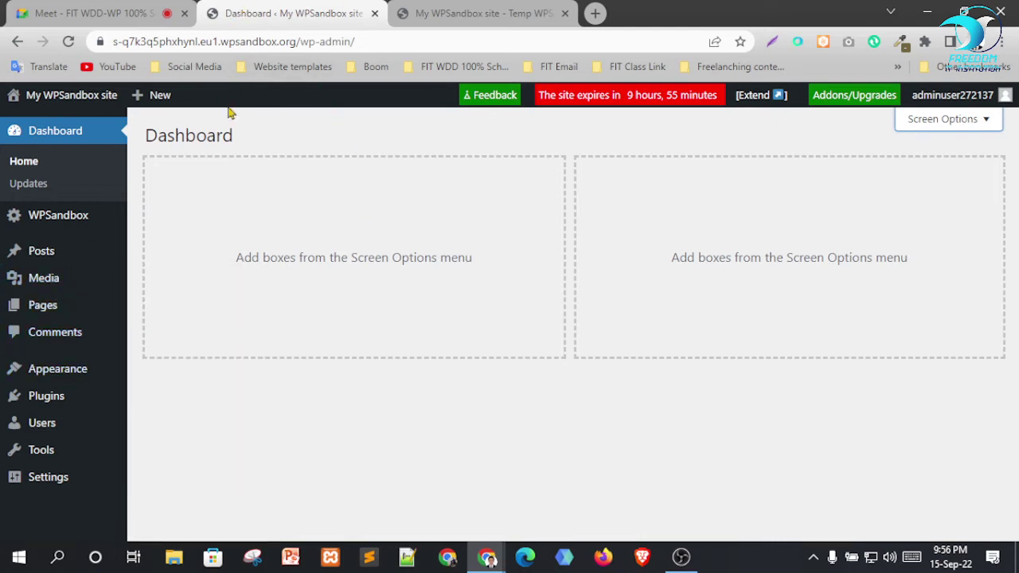
left_click(137, 8)
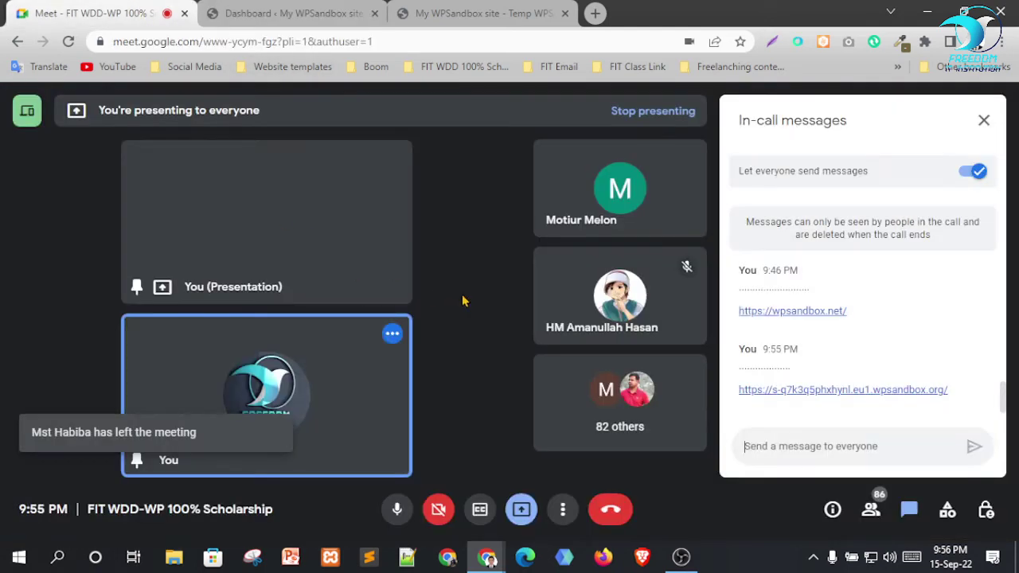
left_click(269, 8)
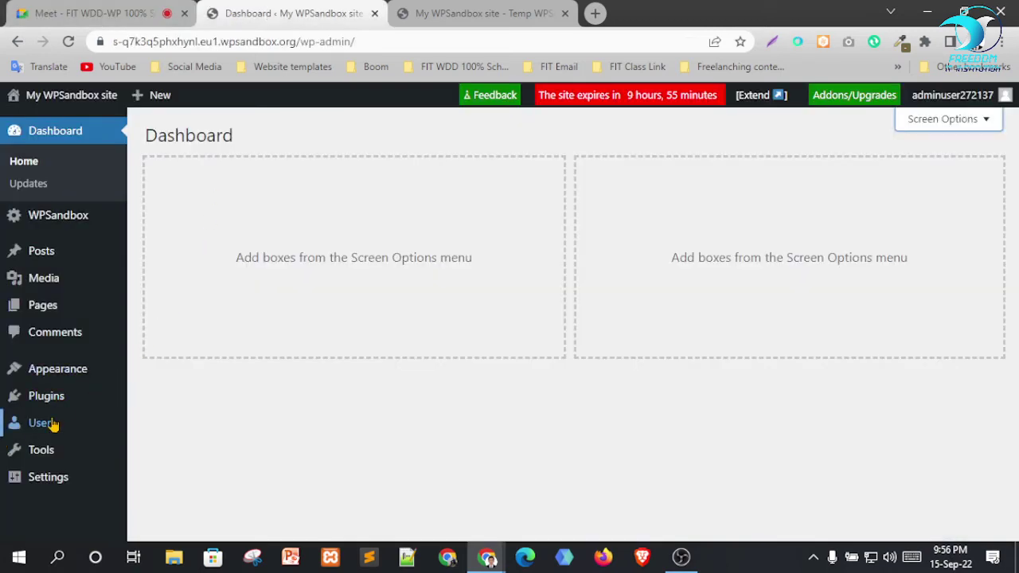
Examine the front-end home page from its header through the search, recent posts, comments and archives sections.
left_click(424, 8)
scroll(547, 342, "down", 8)
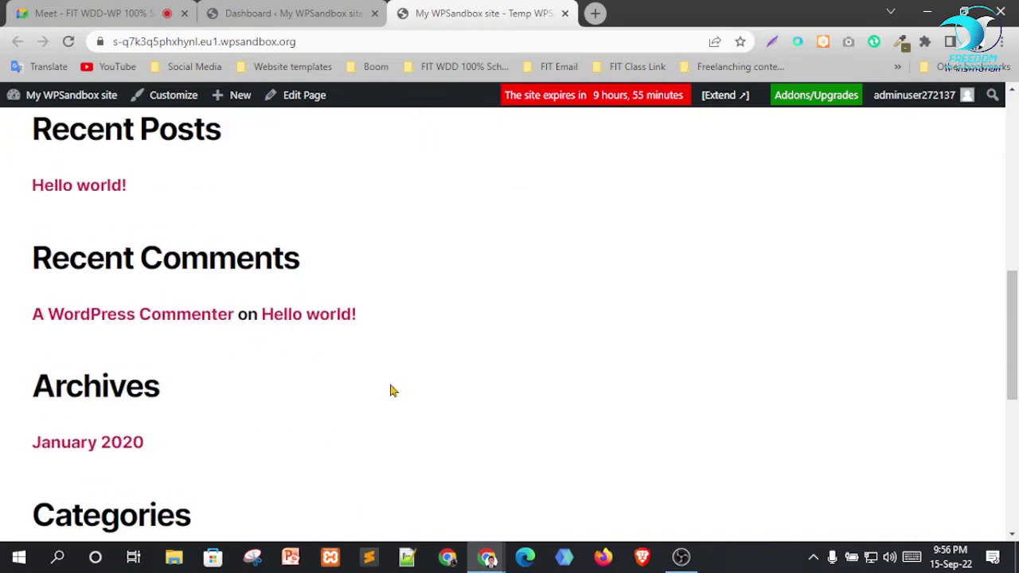
scroll(314, 355, "up", 10)
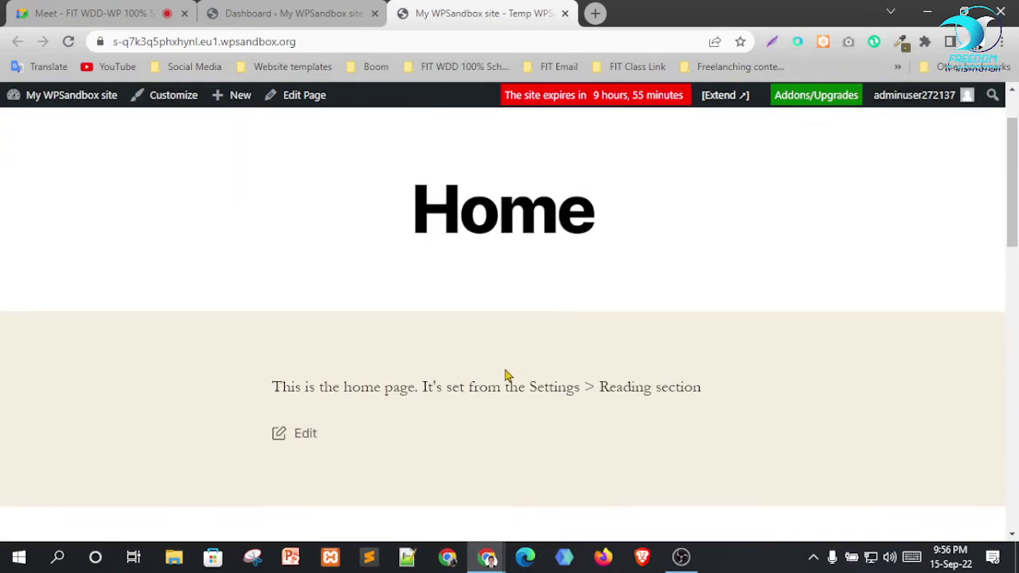
scroll(424, 313, "up", 1)
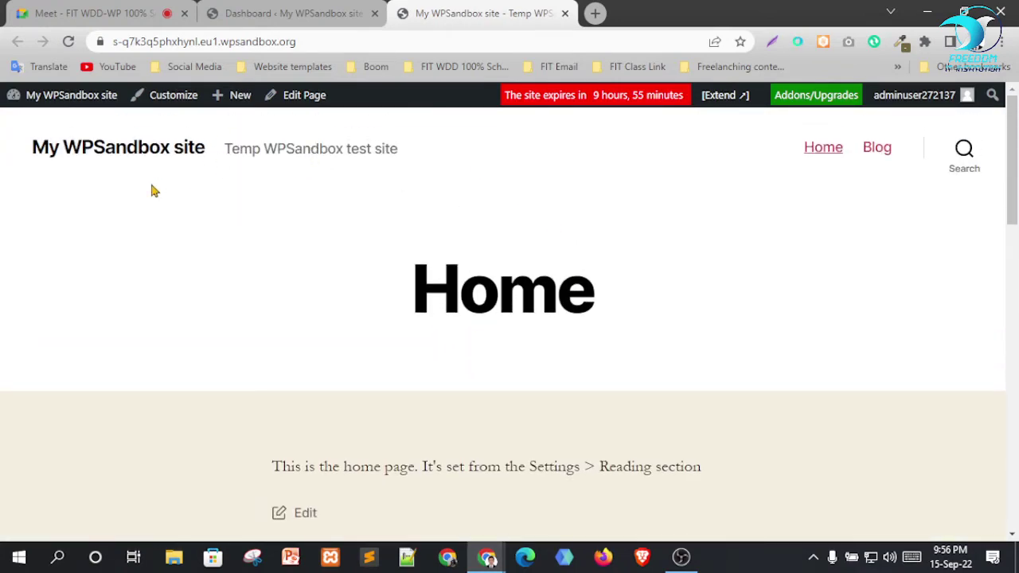
scroll(478, 345, "down", 2)
scroll(716, 342, "down", 3)
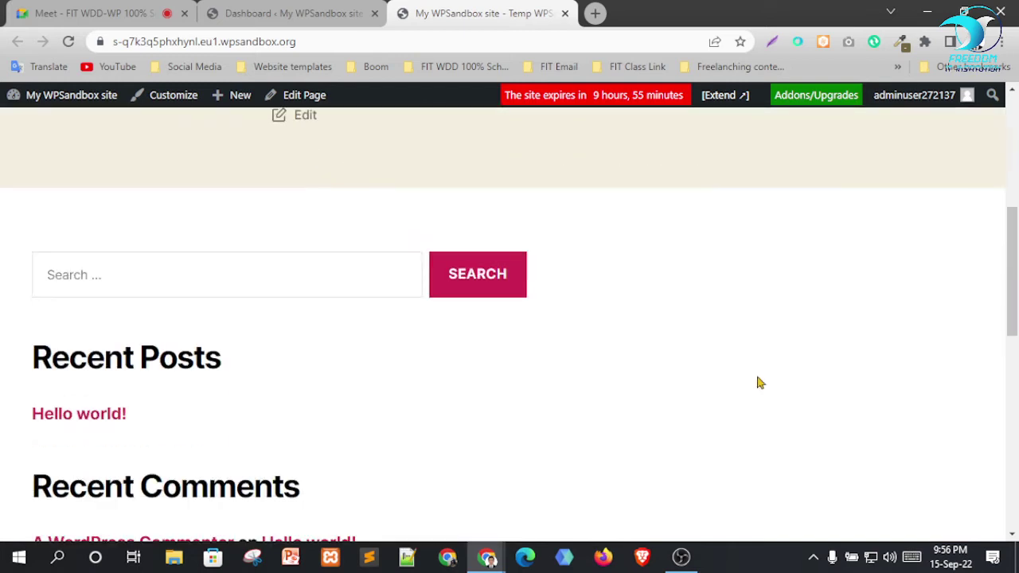
scroll(558, 414, "up", 4)
scroll(513, 426, "up", 1)
Return to the admin Dashboard and open the list of all posts.
left_click(293, 8)
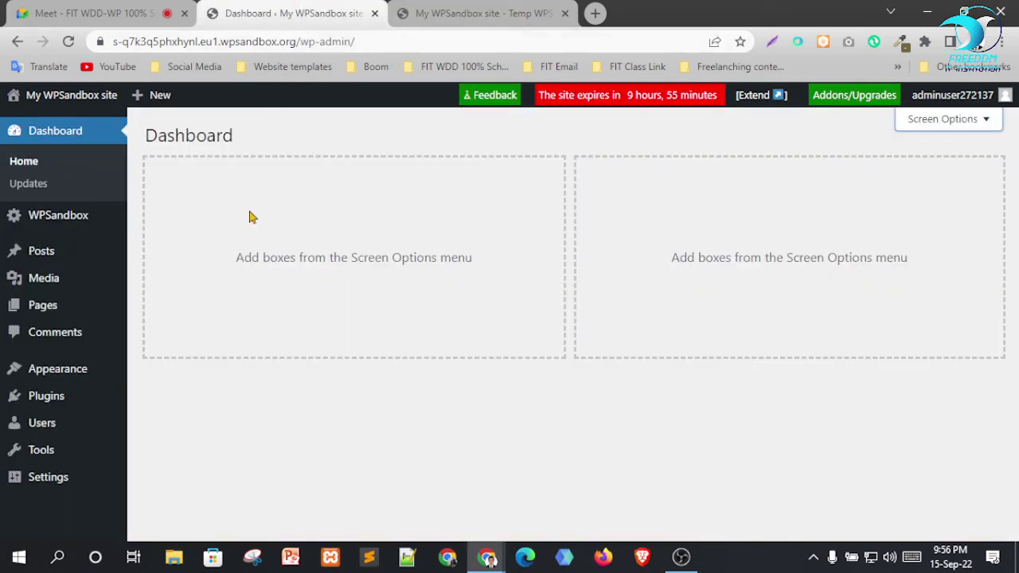
mouse_move(50, 404)
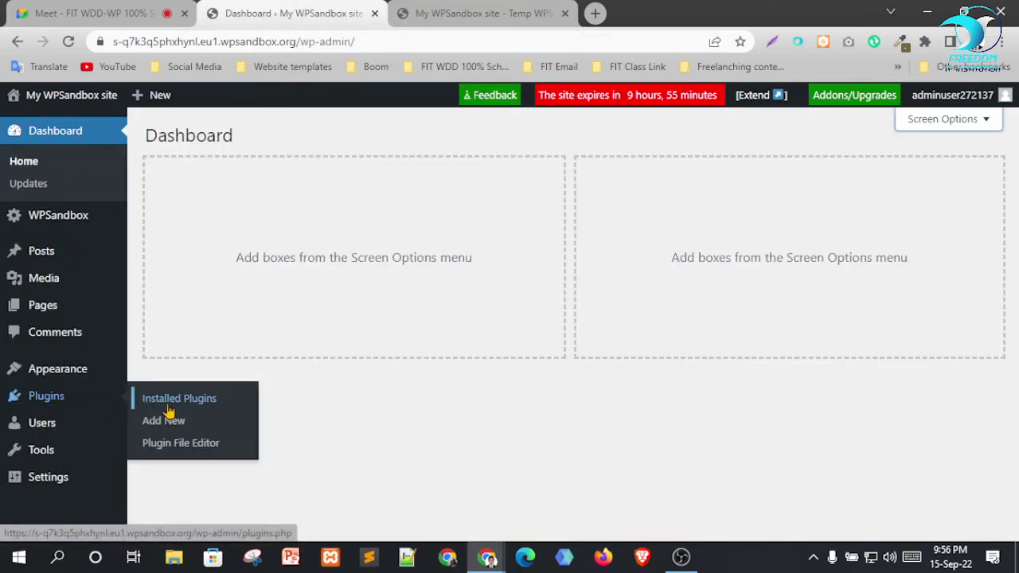
mouse_move(41, 253)
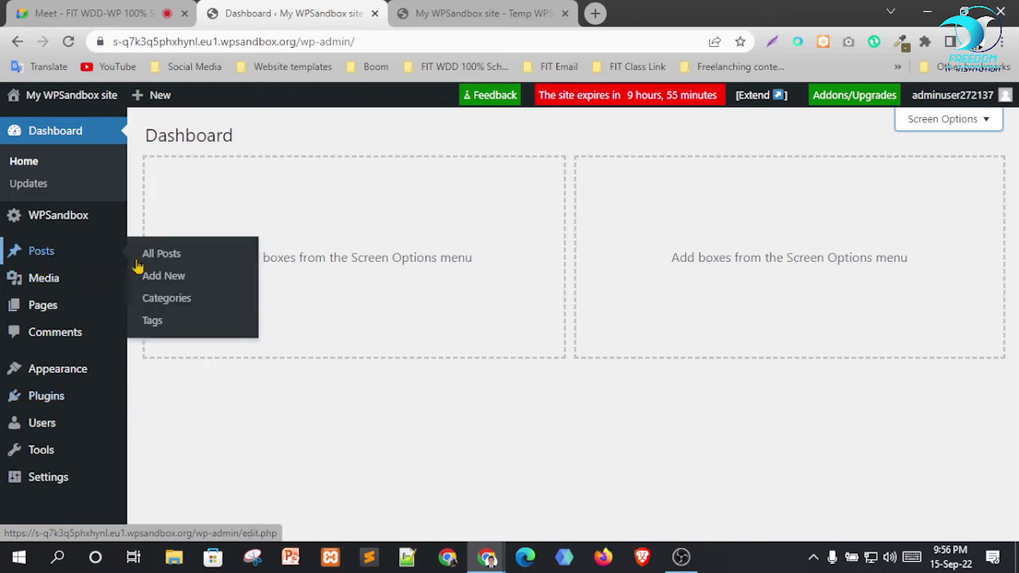
left_click(174, 258)
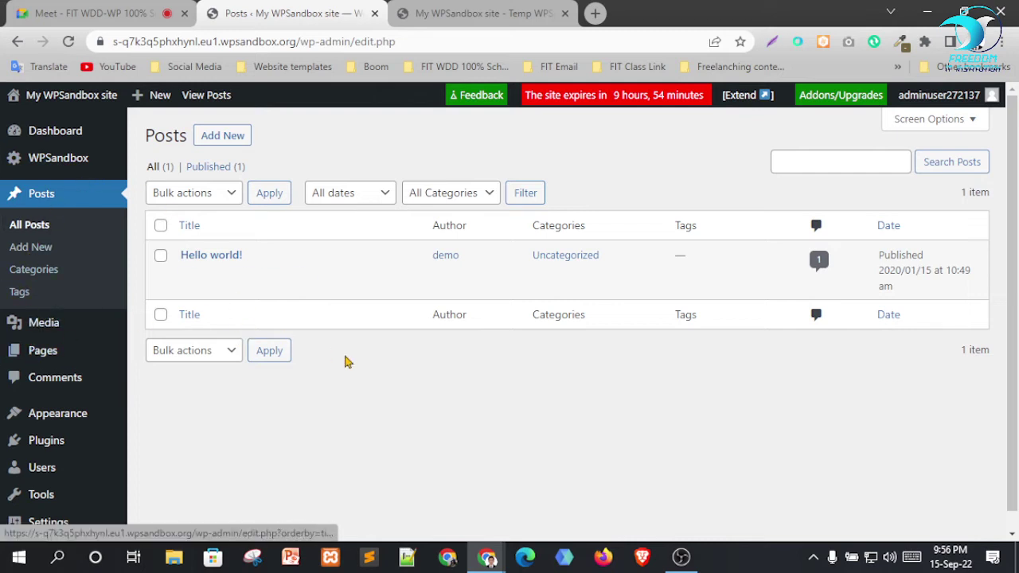
Go from the installed plugins list to adding a new plugin and search the directory for "wp reset".
scroll(263, 360, "down", 1)
mouse_move(47, 422)
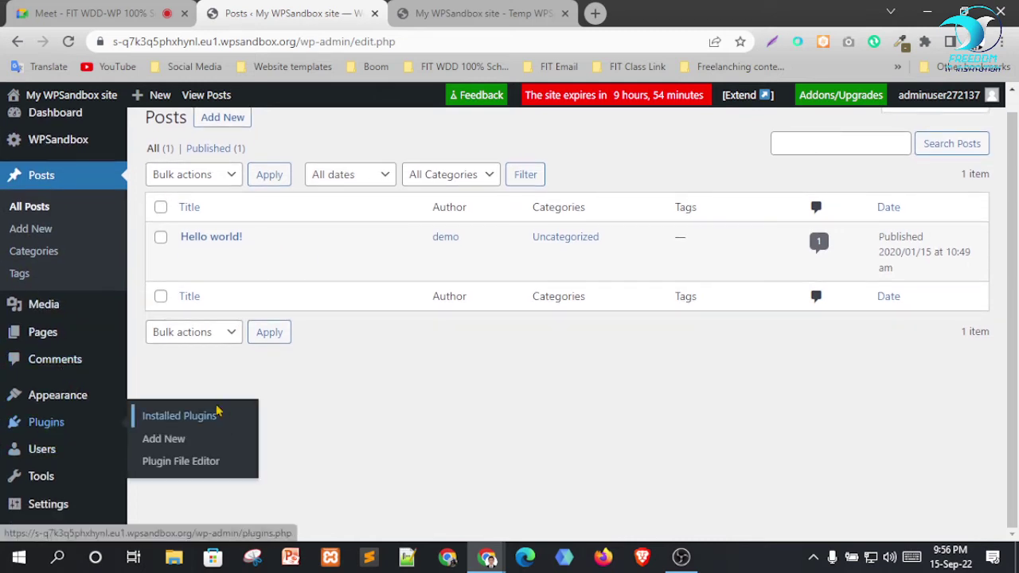
left_click(288, 293)
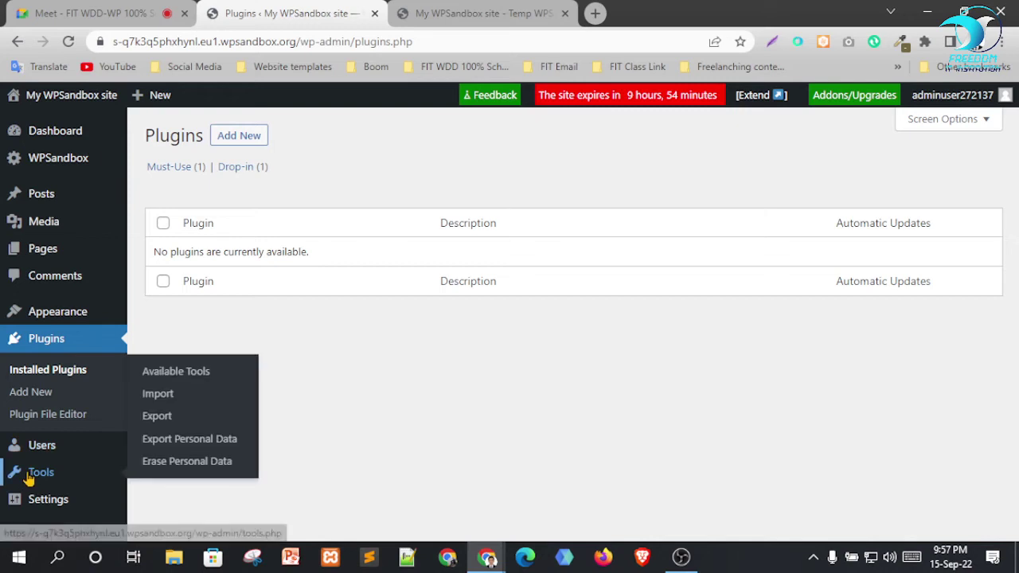
left_click(237, 140)
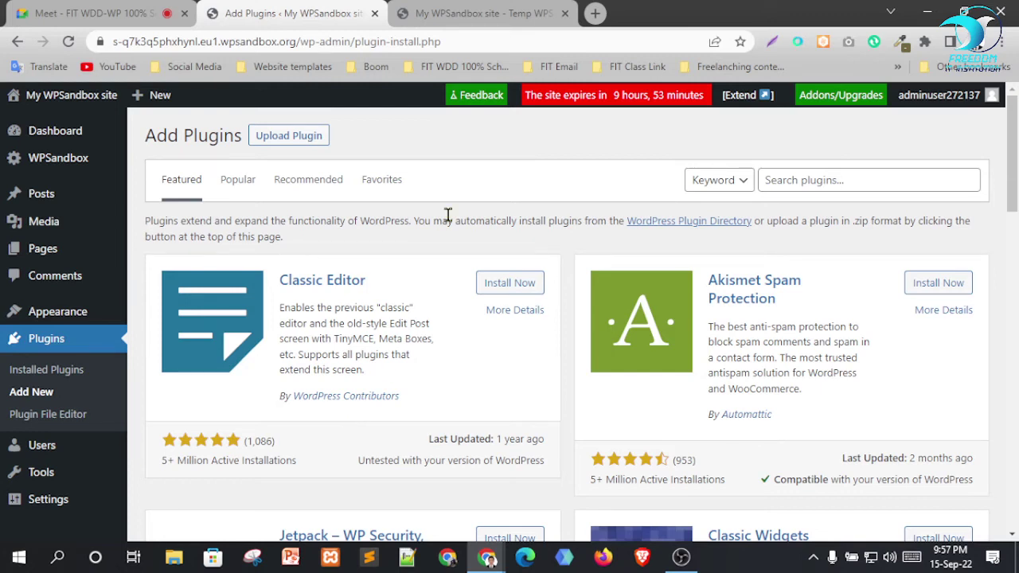
left_click(812, 183)
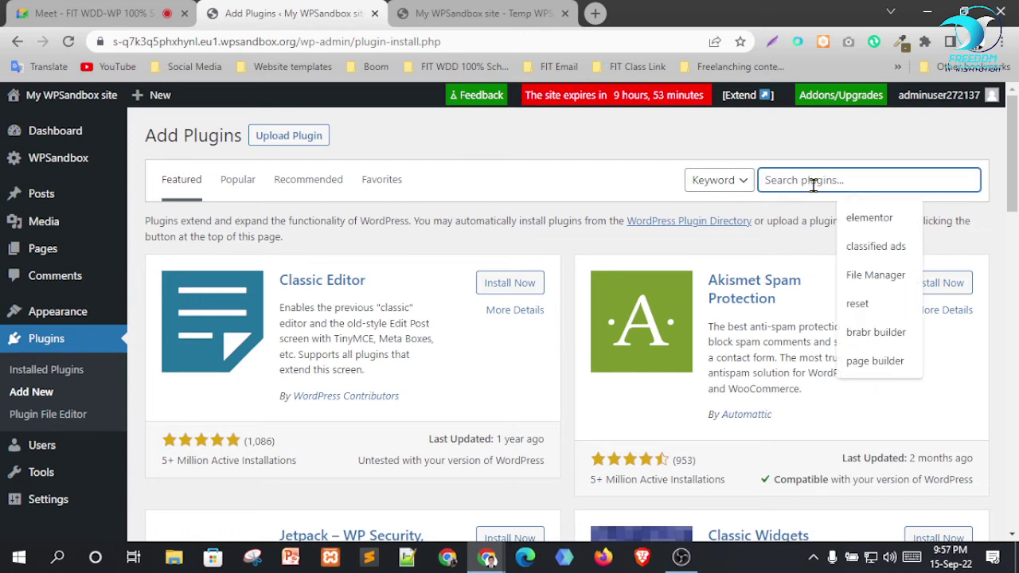
type("w")
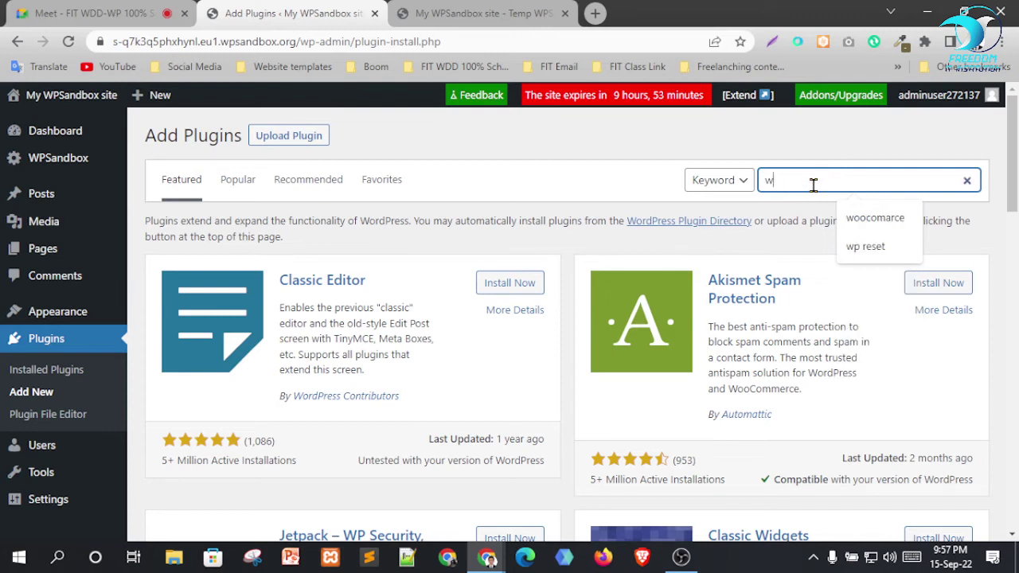
type("p reset")
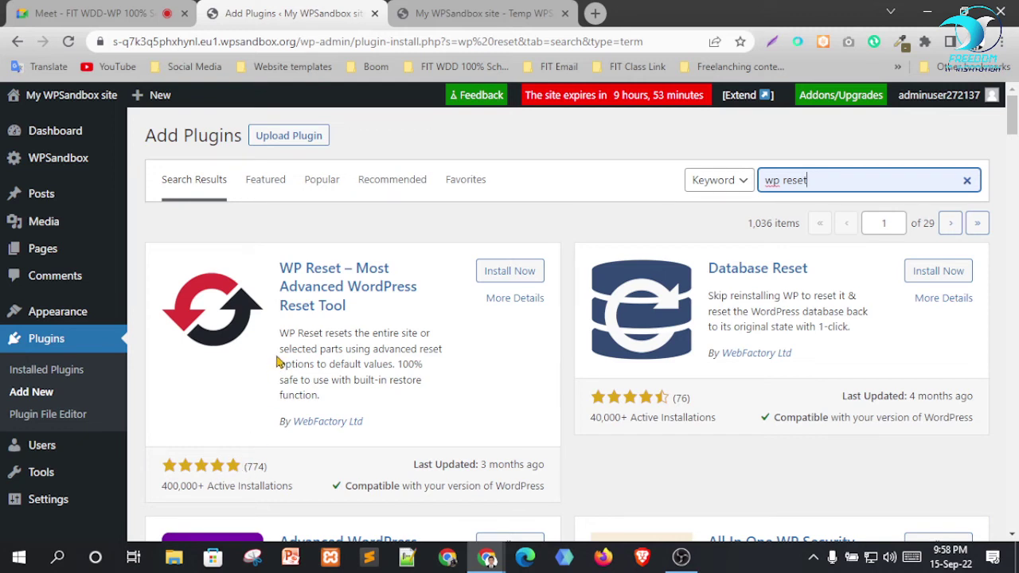
Install and activate the WP Reset – Most Advanced WordPress Reset Tool plugin, and dismiss its welcome notice.
left_click(498, 278)
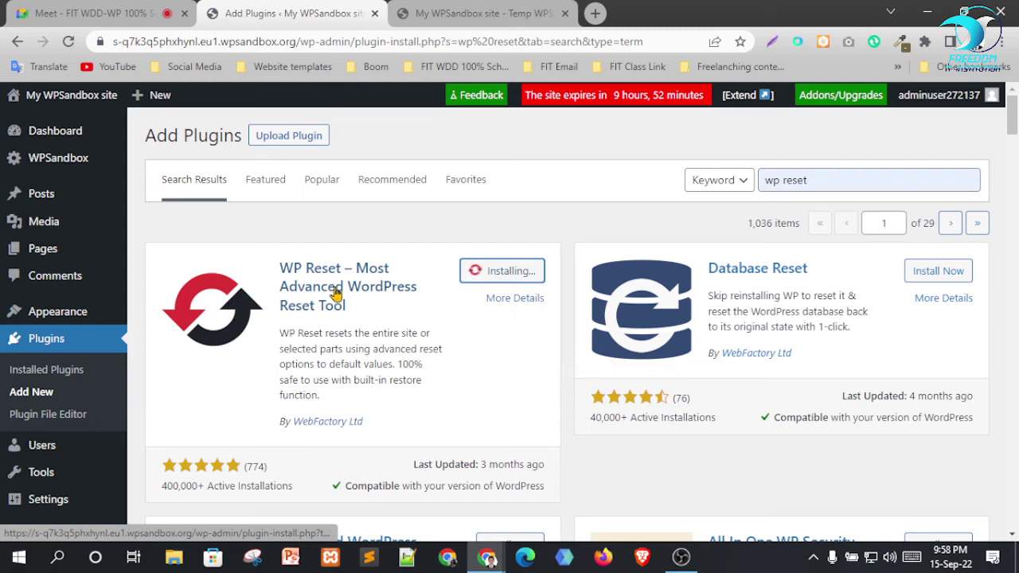
left_click(522, 273)
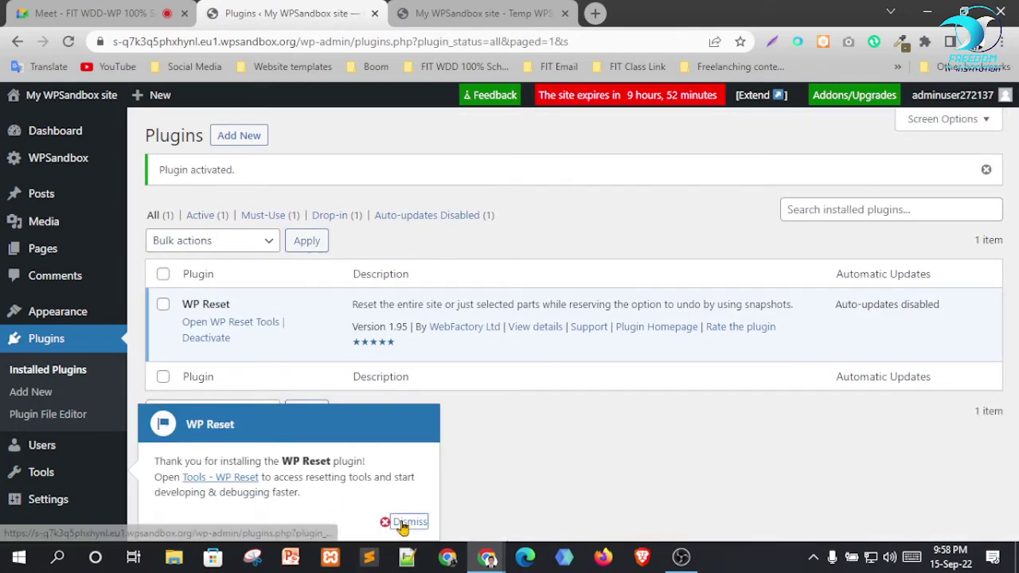
left_click(407, 522)
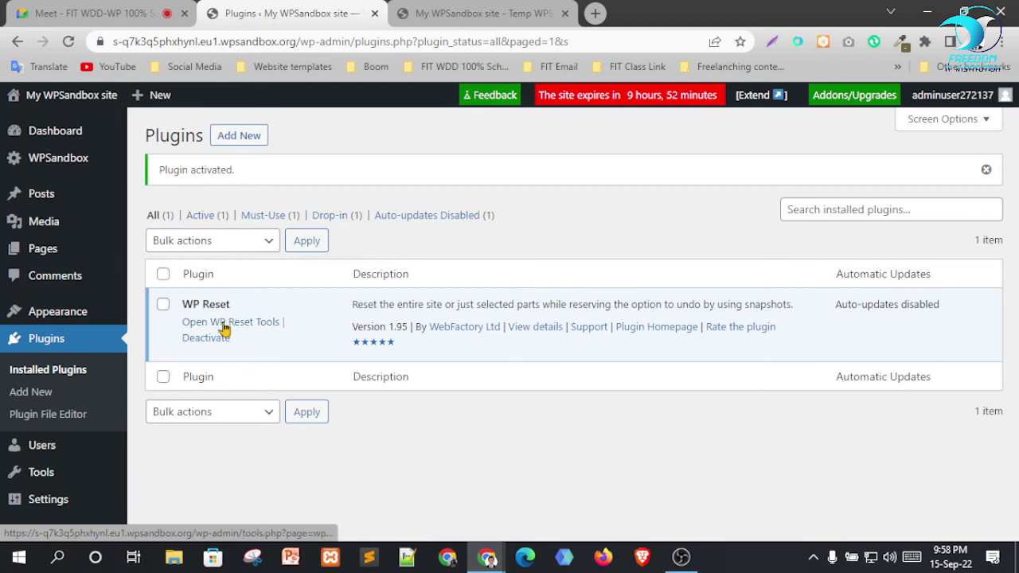
Reload the front-end home page and review its content down to the recent posts, comments and archives sections.
left_click(501, 9)
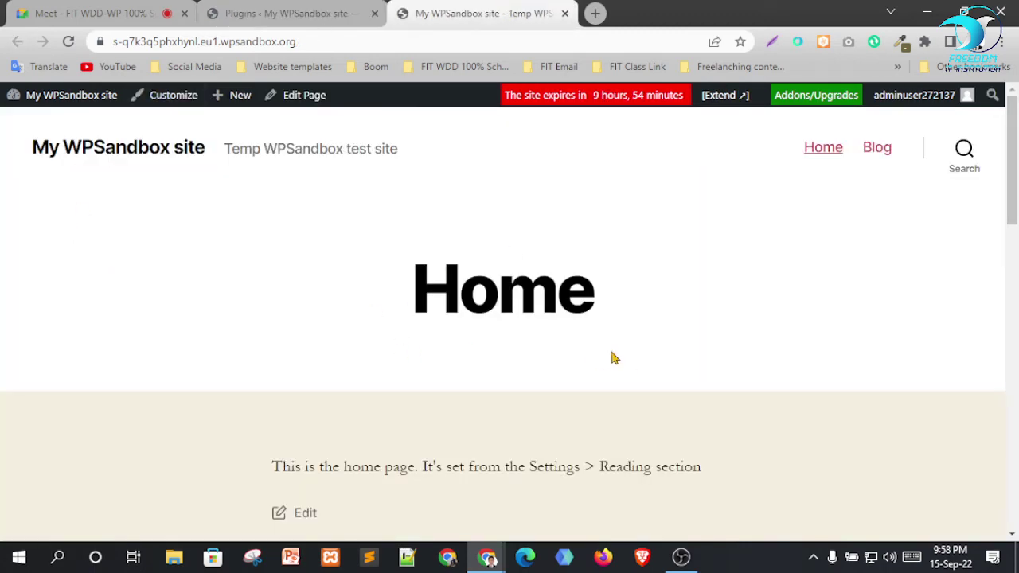
scroll(613, 359, "down", 4)
scroll(592, 327, "up", 4)
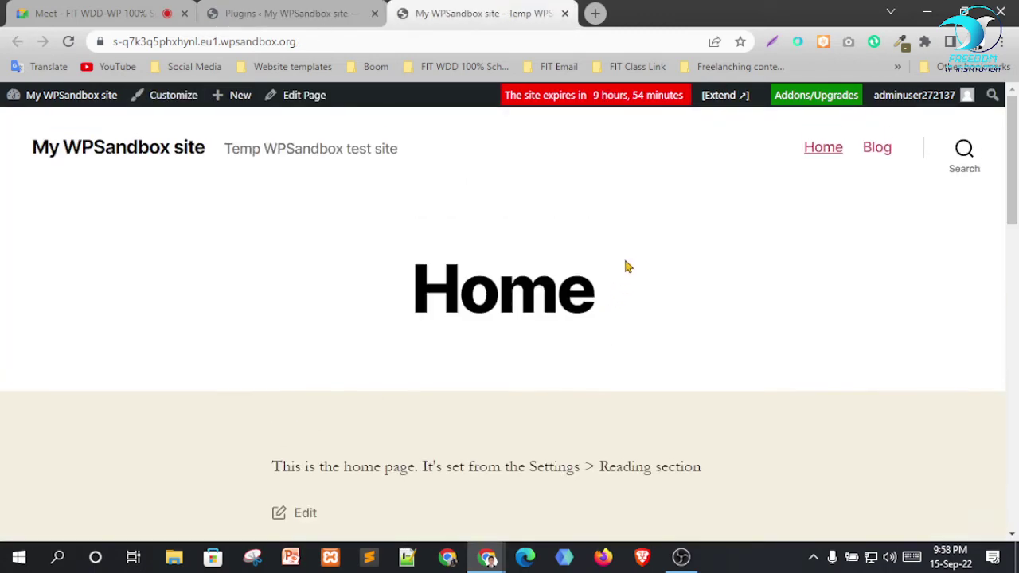
left_click(825, 149)
scroll(167, 252, "down", 3)
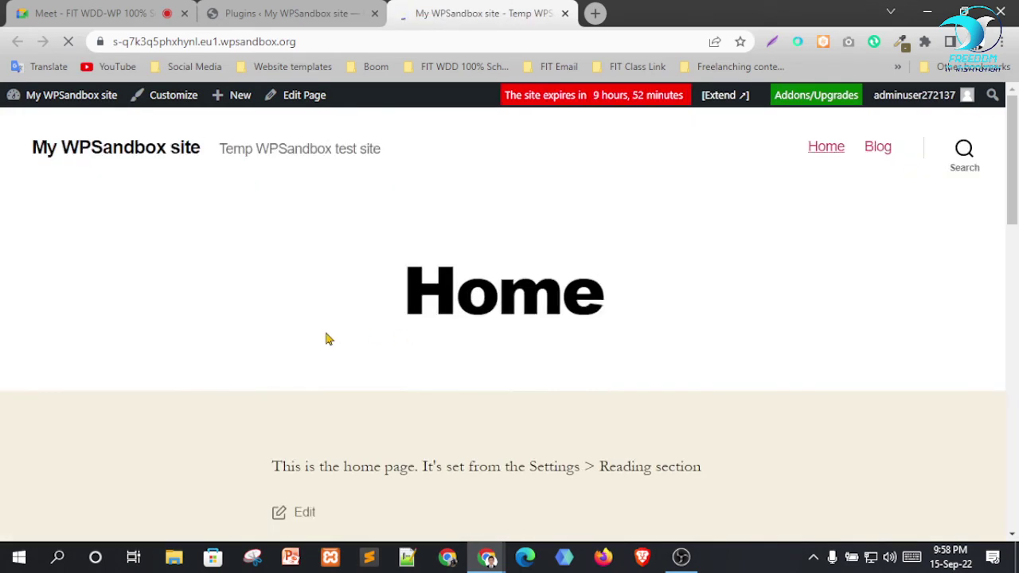
scroll(601, 405, "down", 2)
scroll(601, 405, "down", 10)
scroll(287, 326, "up", 5)
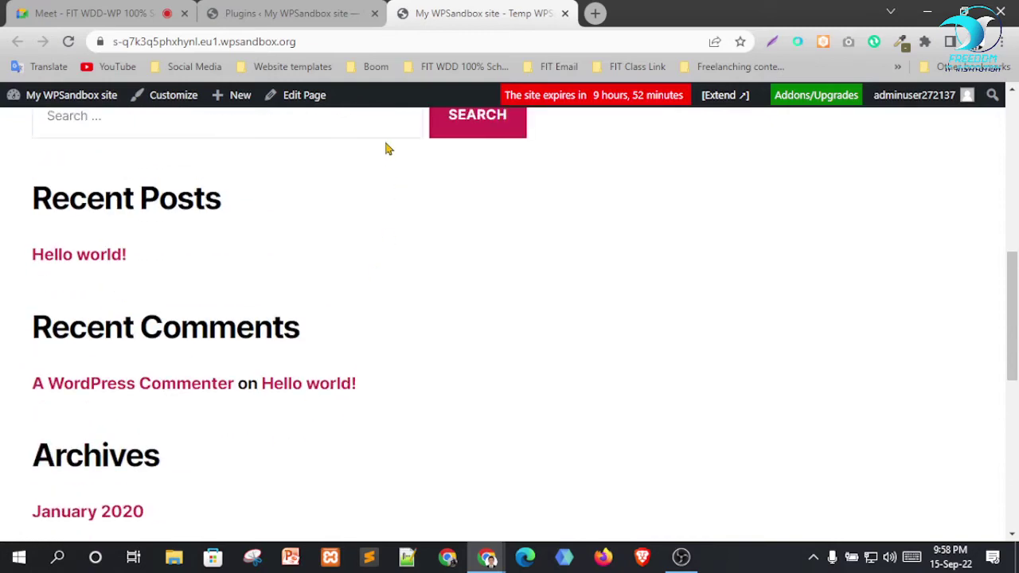
Return to the WordPress admin area and open the list of all posts.
left_click(280, 10)
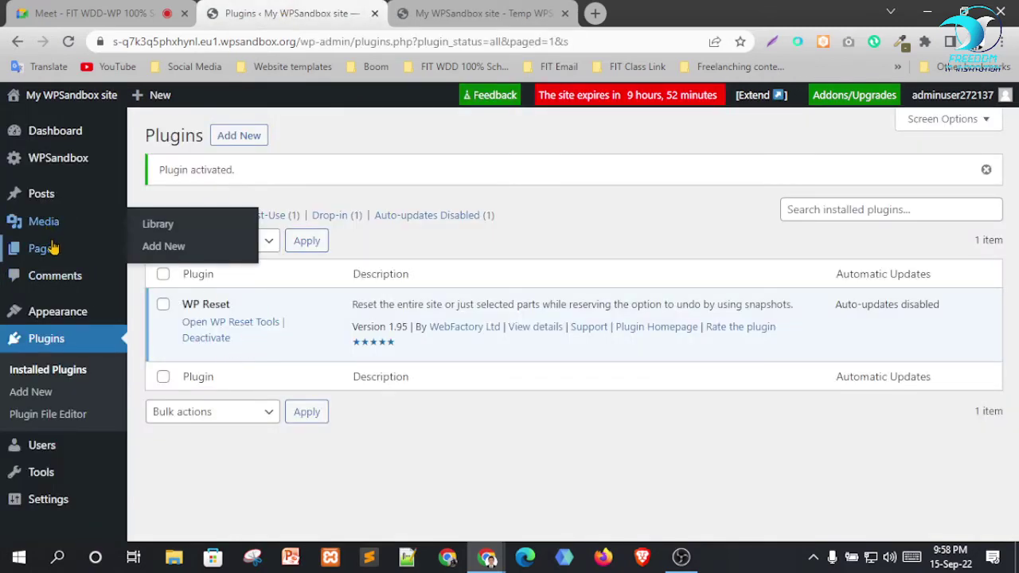
mouse_move(44, 199)
left_click(161, 196)
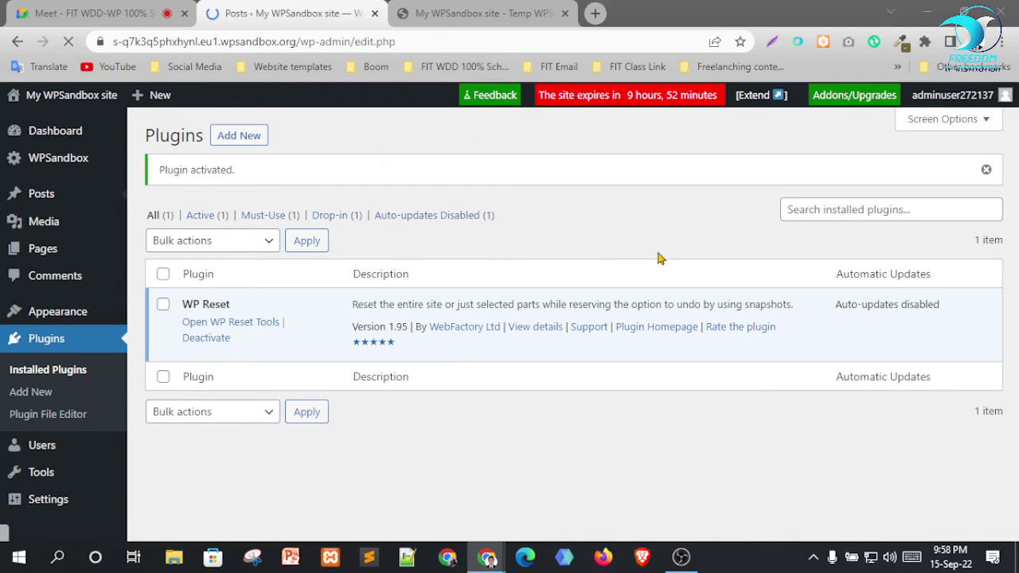
key("super")
key("super")
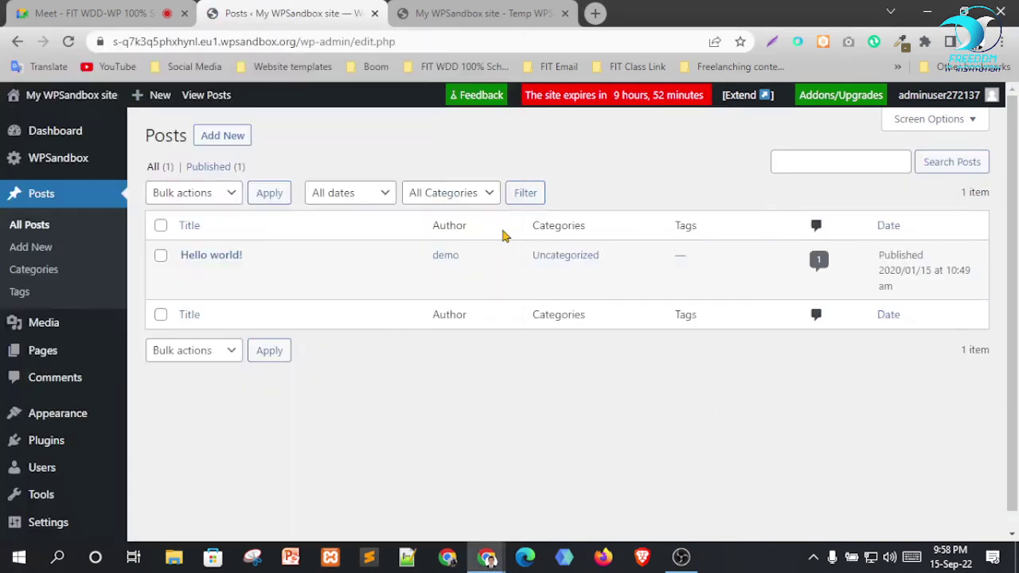
Open the WP Reset page among the site's admin tools.
scroll(84, 475, "down", 1)
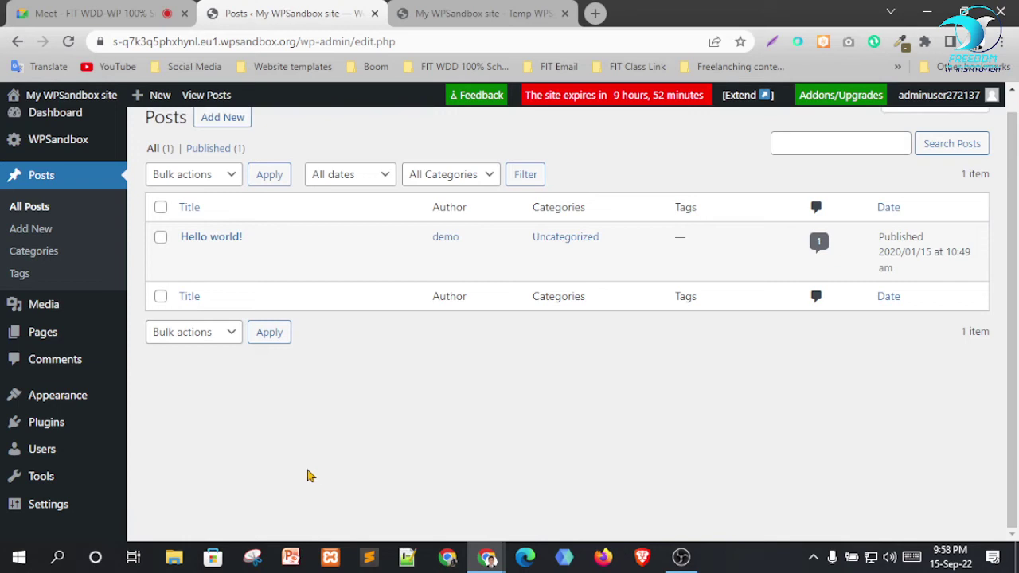
mouse_move(47, 482)
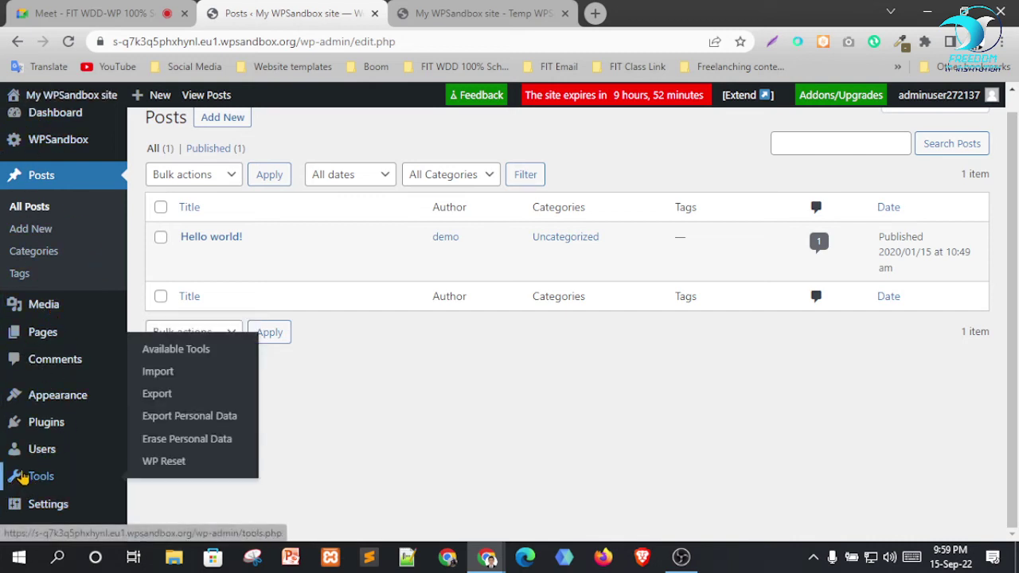
mouse_move(40, 455)
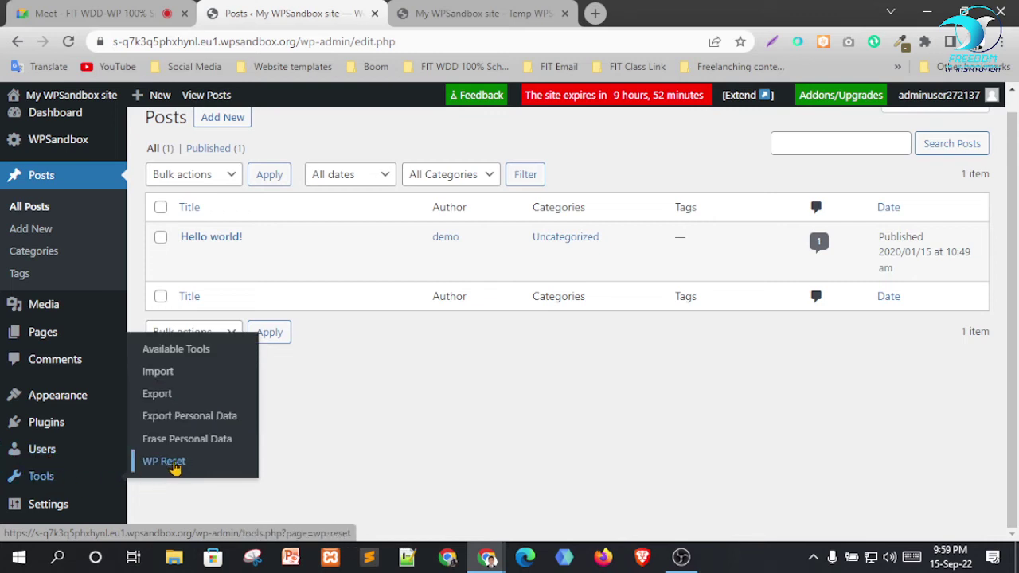
left_click(168, 462)
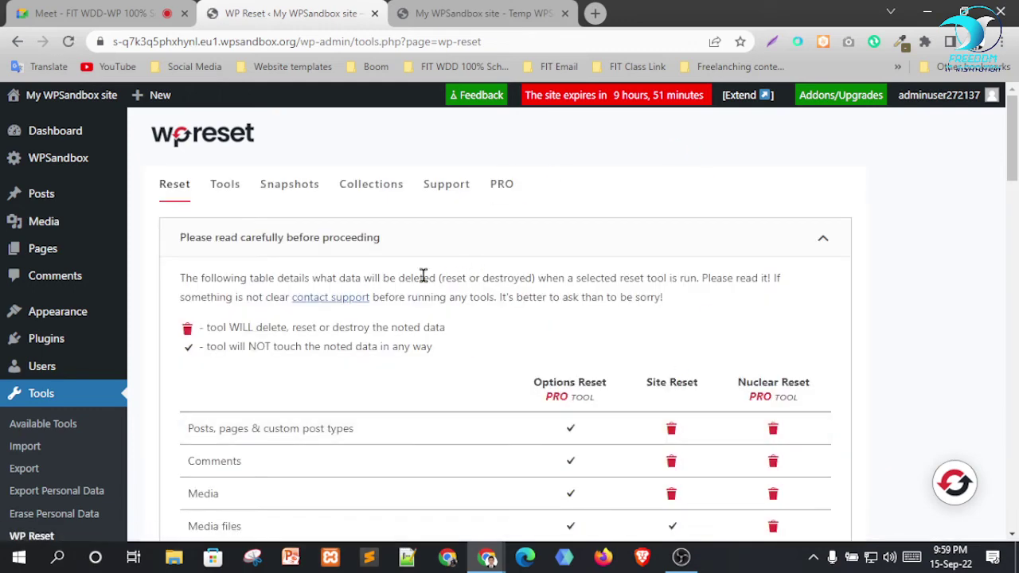
Look through WP Reset's Tools, Snapshots, Collections, Support and PRO sections.
left_click(223, 190)
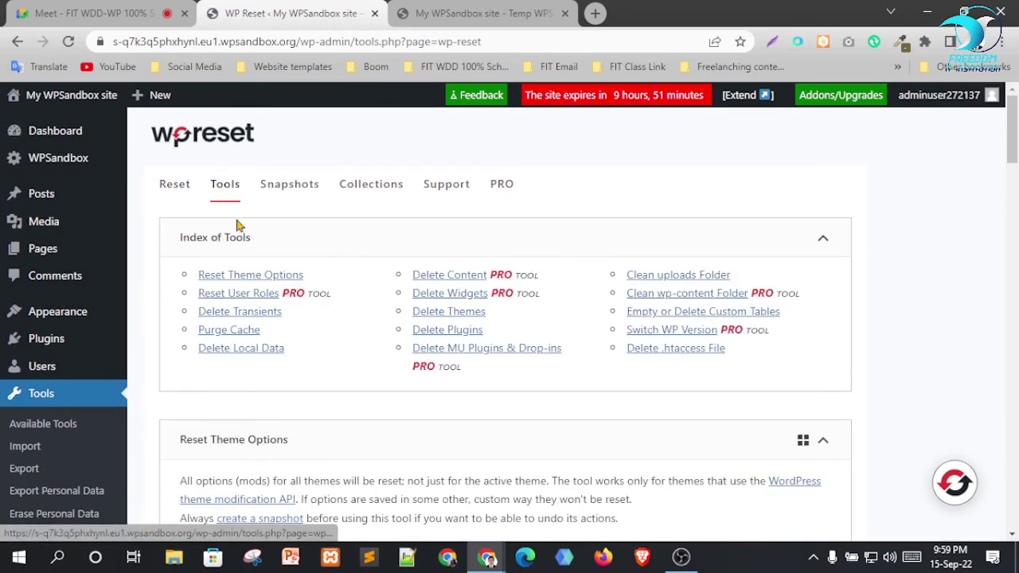
left_click(286, 195)
left_click(360, 191)
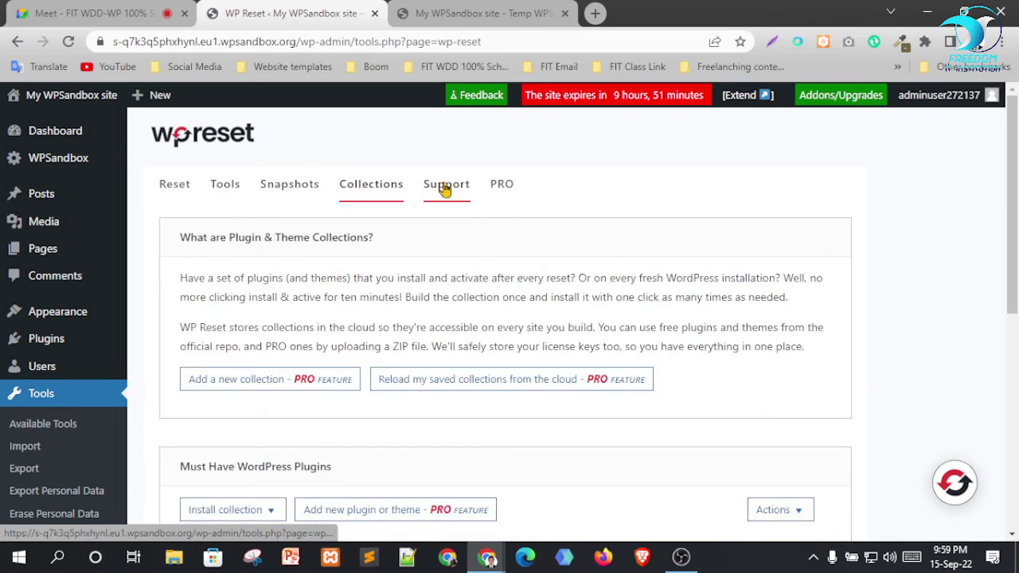
left_click(440, 190)
left_click(502, 184)
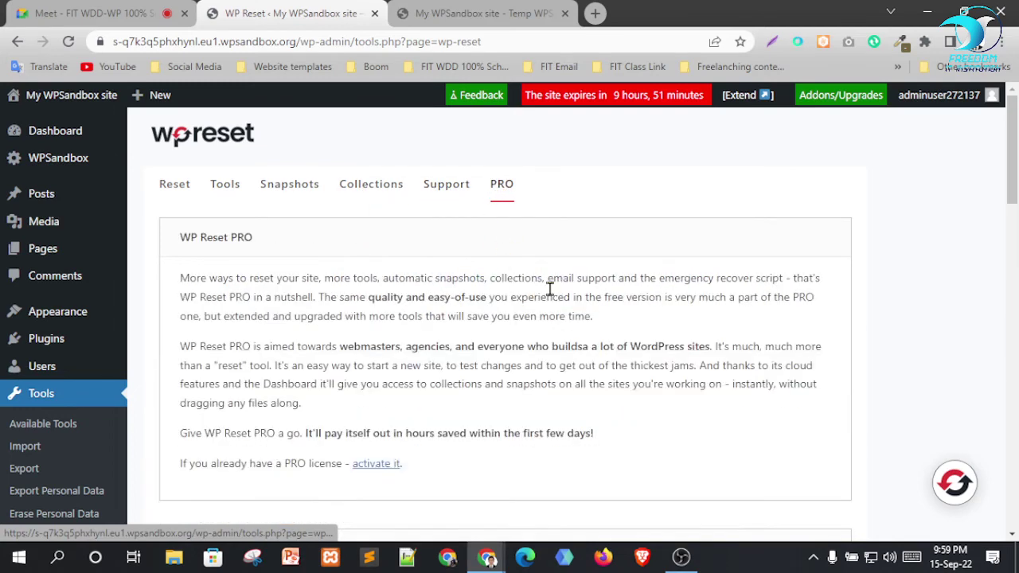
Compare the lifetime prices and features of WP Reset Free with the PRO Personal, Team and Agency plans.
scroll(433, 330, "down", 5)
scroll(391, 405, "down", 2)
scroll(419, 380, "up", 5)
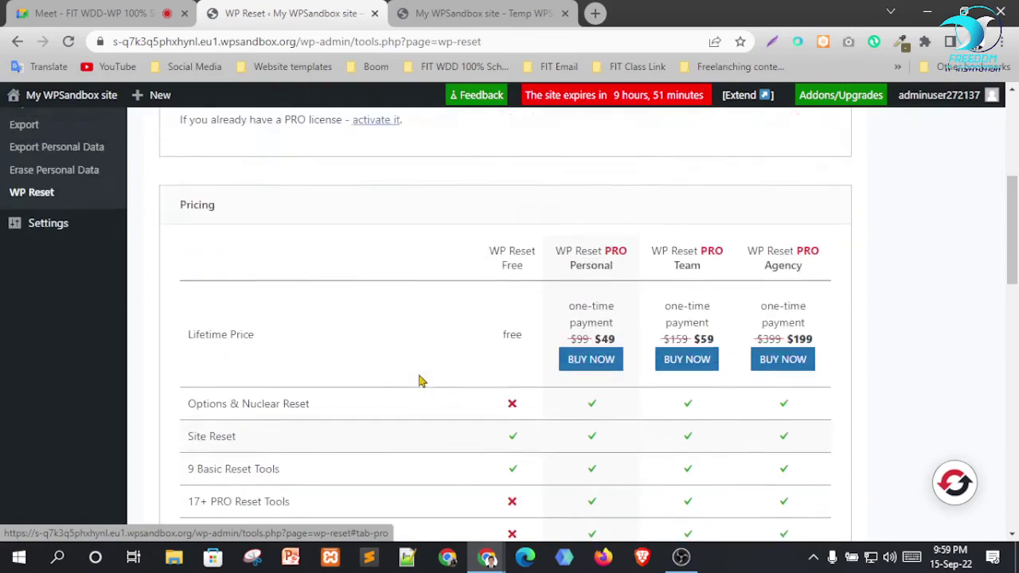
scroll(478, 326, "down", 4)
scroll(508, 307, "down", 4)
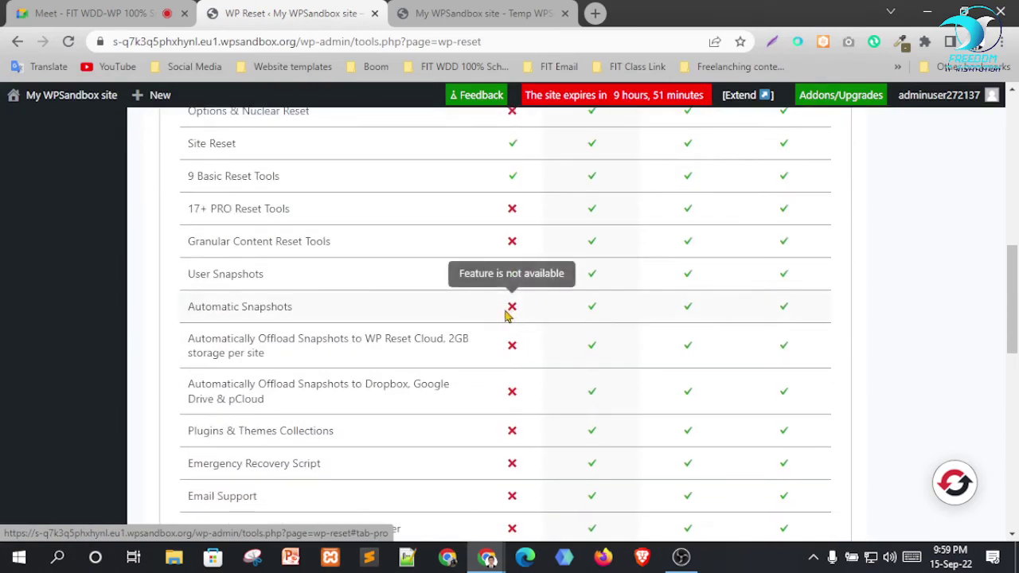
scroll(502, 316, "up", 4)
scroll(501, 319, "down", 4)
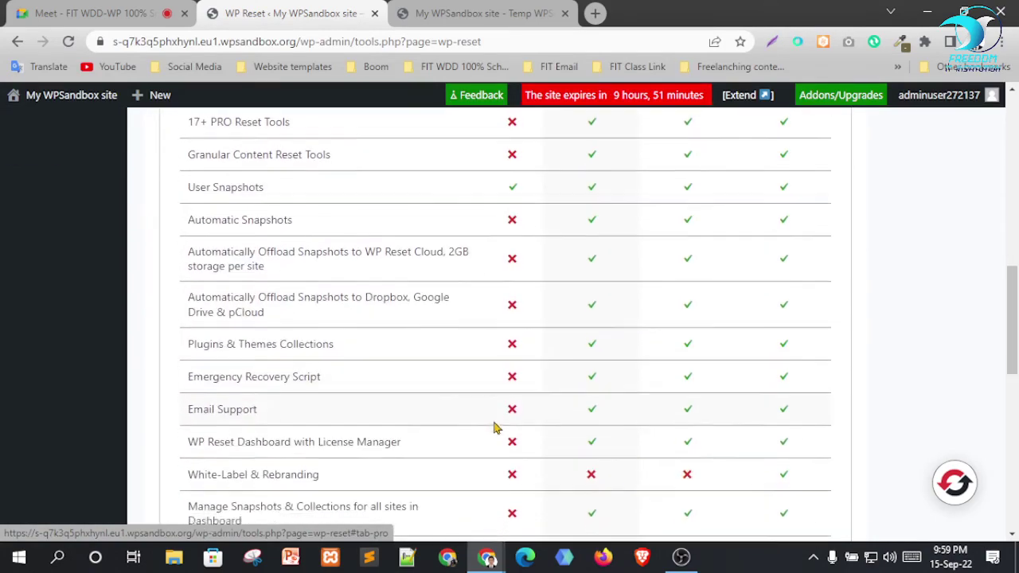
scroll(506, 425, "up", 4)
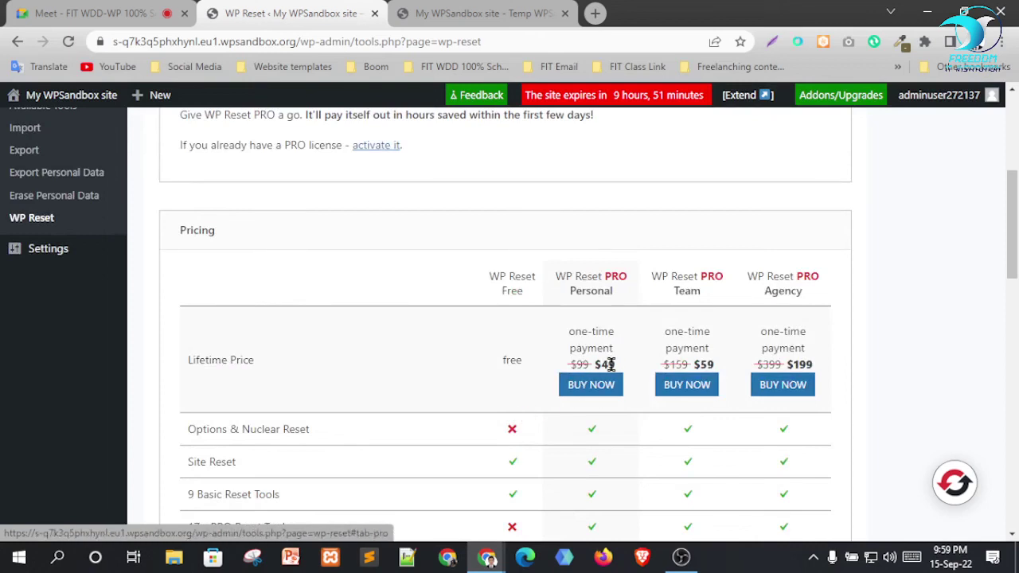
left_click_drag(606, 363, 621, 367)
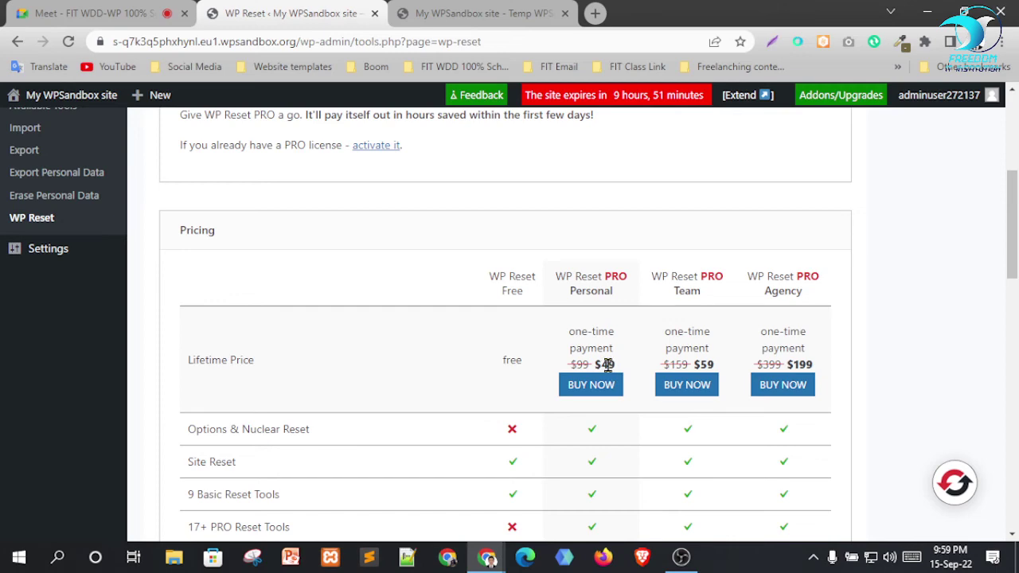
scroll(605, 382, "down", 2)
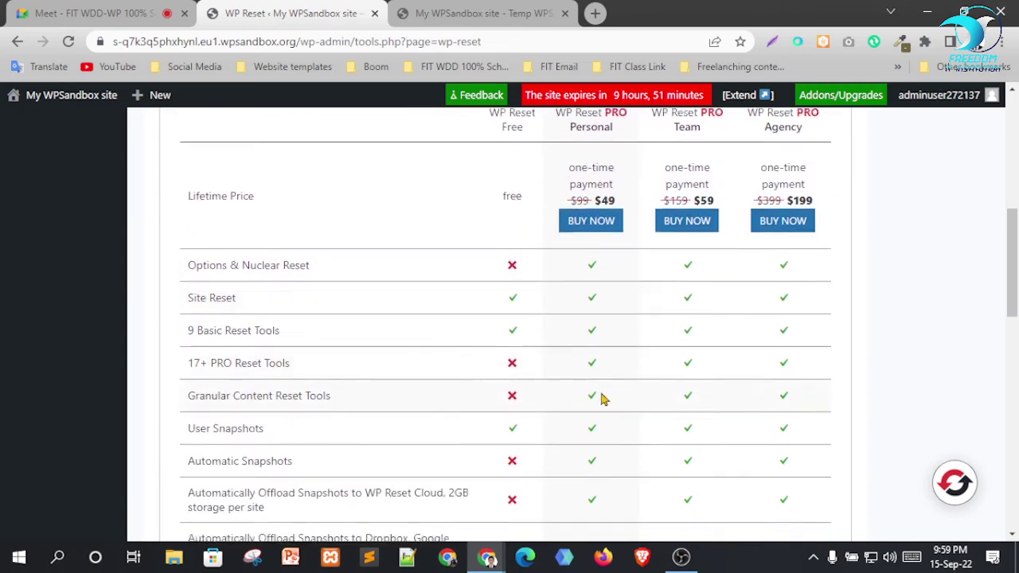
scroll(603, 398, "up", 6)
Return to WP Reset's Reset section and examine the table of affected data and the Options Reset and Site Reset settings.
left_click(169, 185)
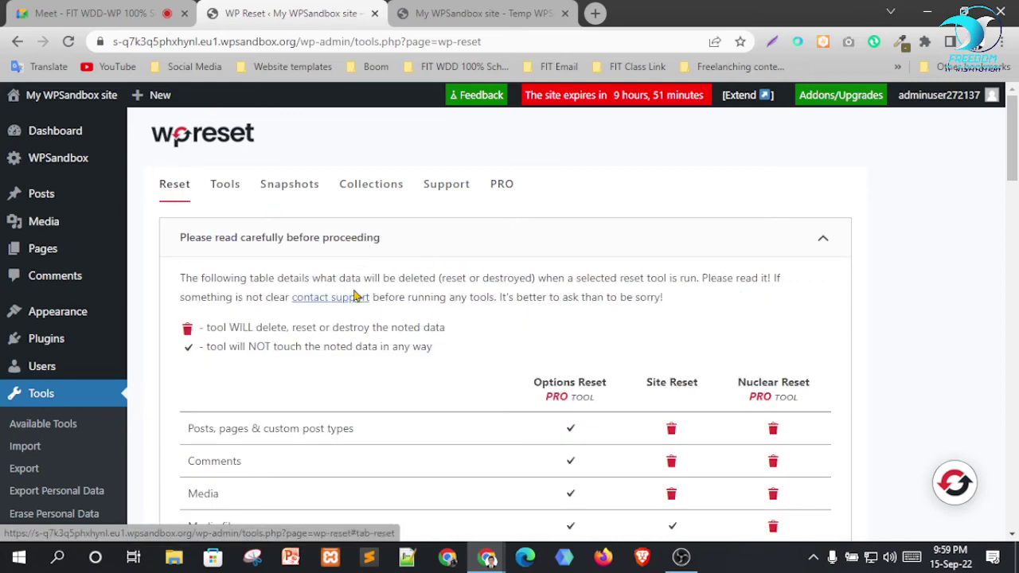
scroll(428, 311, "down", 2)
scroll(428, 308, "down", 4)
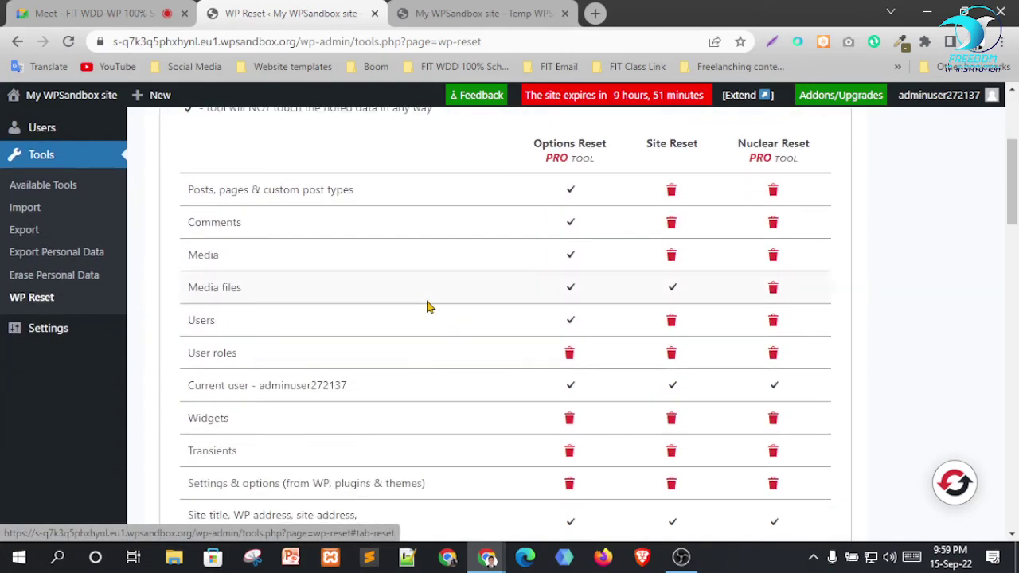
scroll(438, 292, "up", 5)
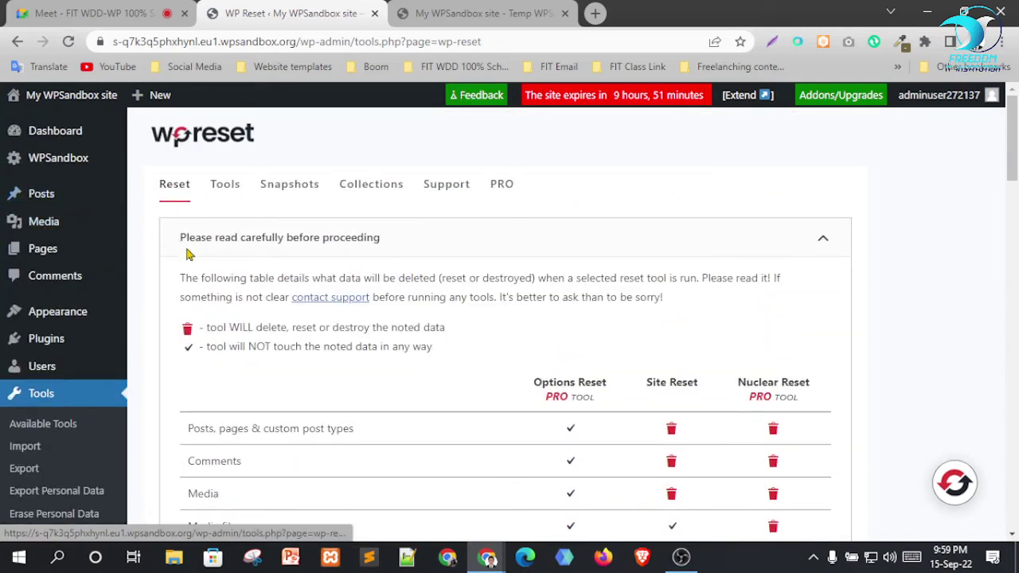
scroll(212, 196, "down", 1)
scroll(170, 186, "up", 1)
scroll(357, 385, "down", 2)
scroll(356, 384, "down", 10)
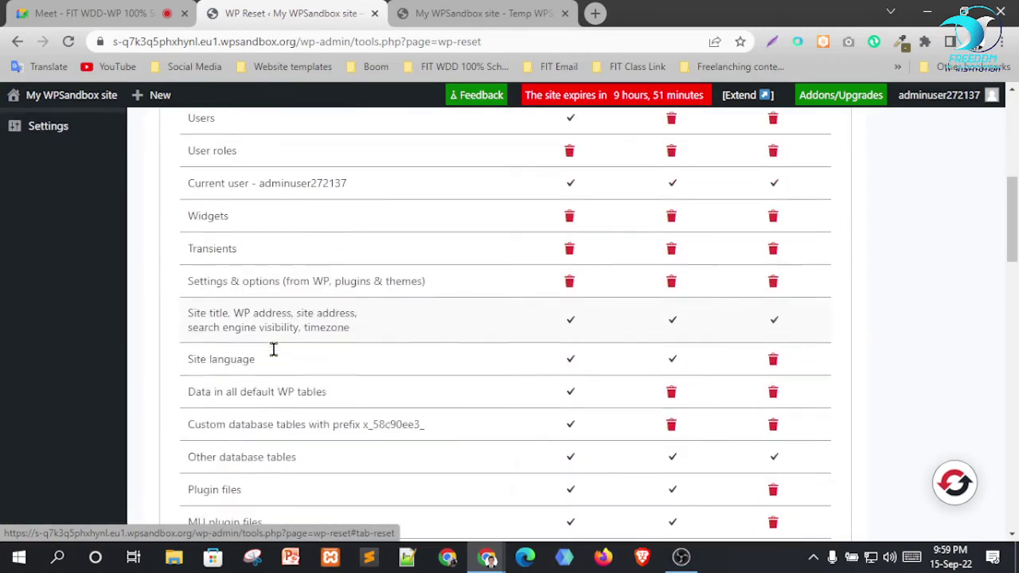
scroll(274, 342, "down", 8)
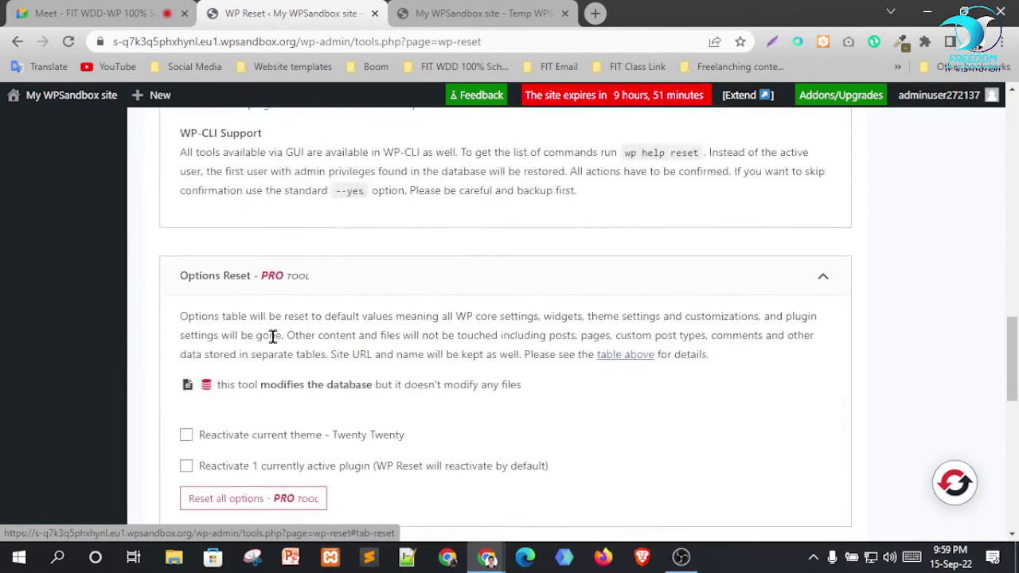
scroll(239, 295, "up", 3)
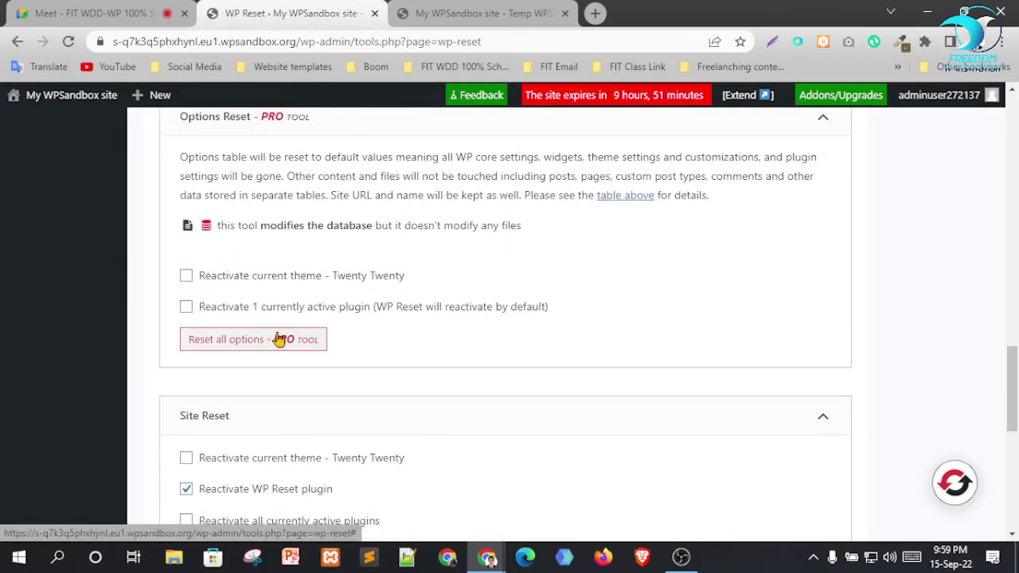
Run the Site Reset with only the WP Reset plugin set to reactivate, entering "reset" as confirmation and accepting the WordPress reset.
scroll(486, 374, "down", 3)
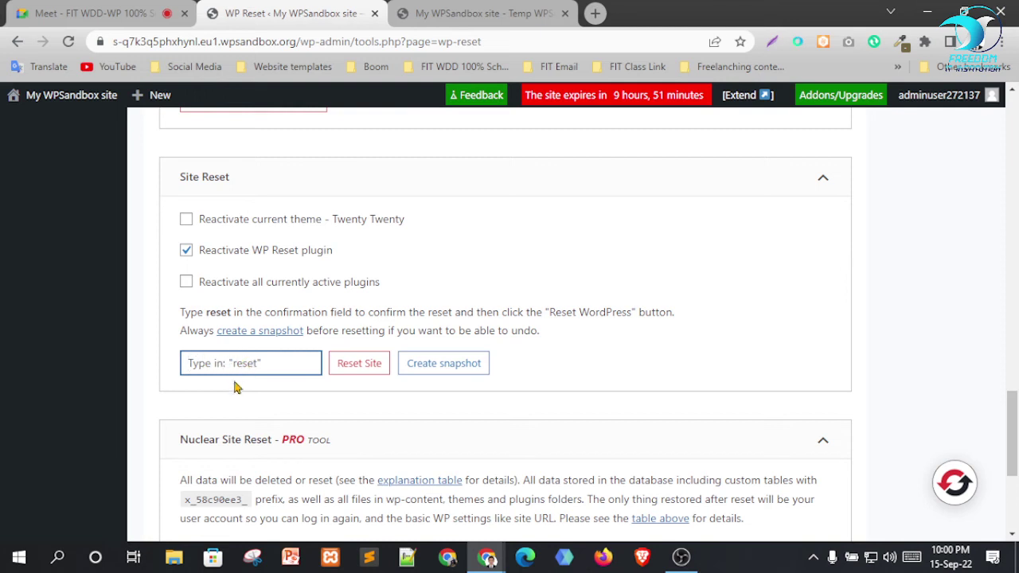
type("reset")
left_click(357, 368)
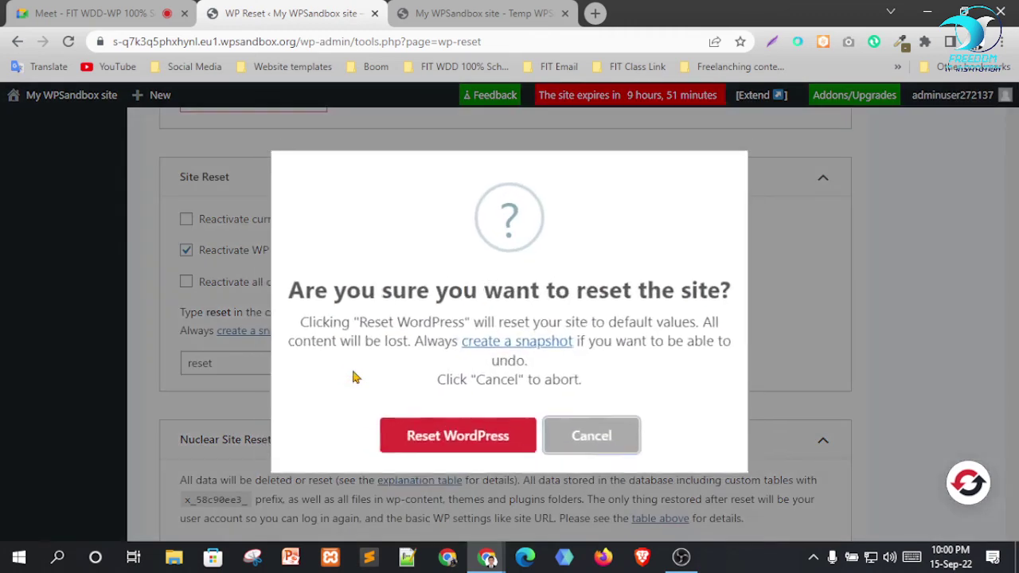
left_click(439, 429)
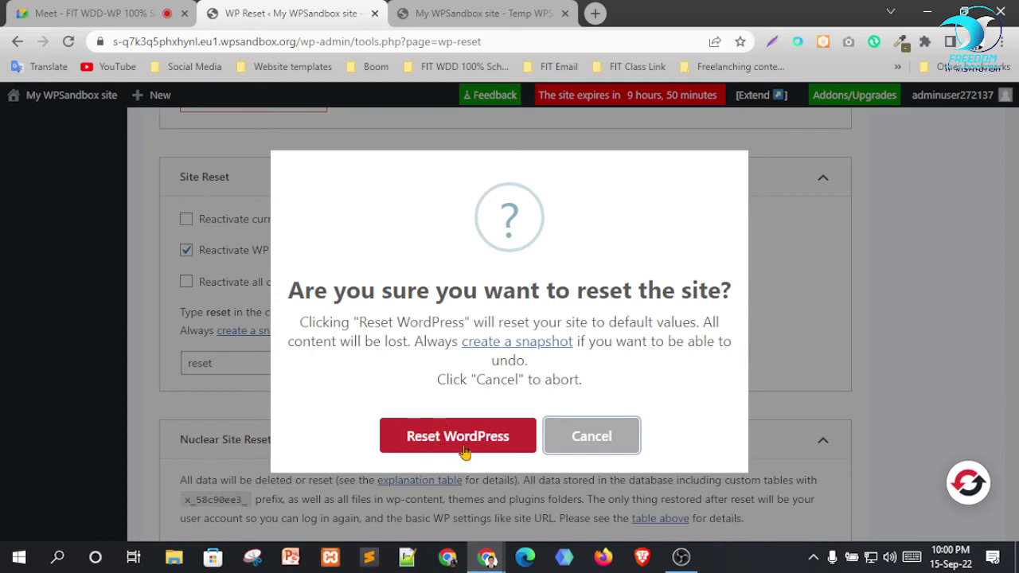
left_click(456, 441)
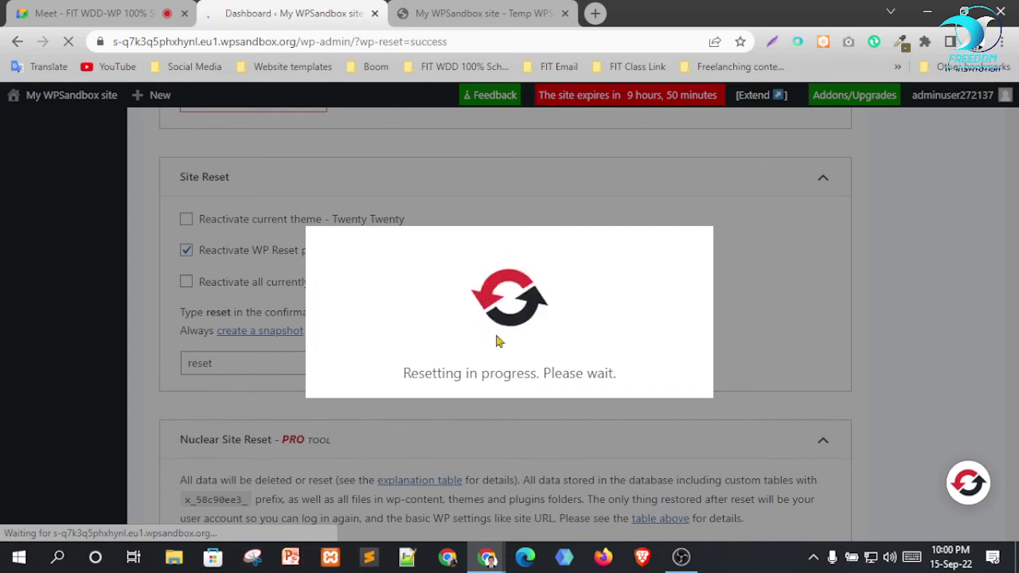
Look over the dashboard after the reset, then reload the site's front end and examine its home page from header to footer.
scroll(403, 237, "down", 8)
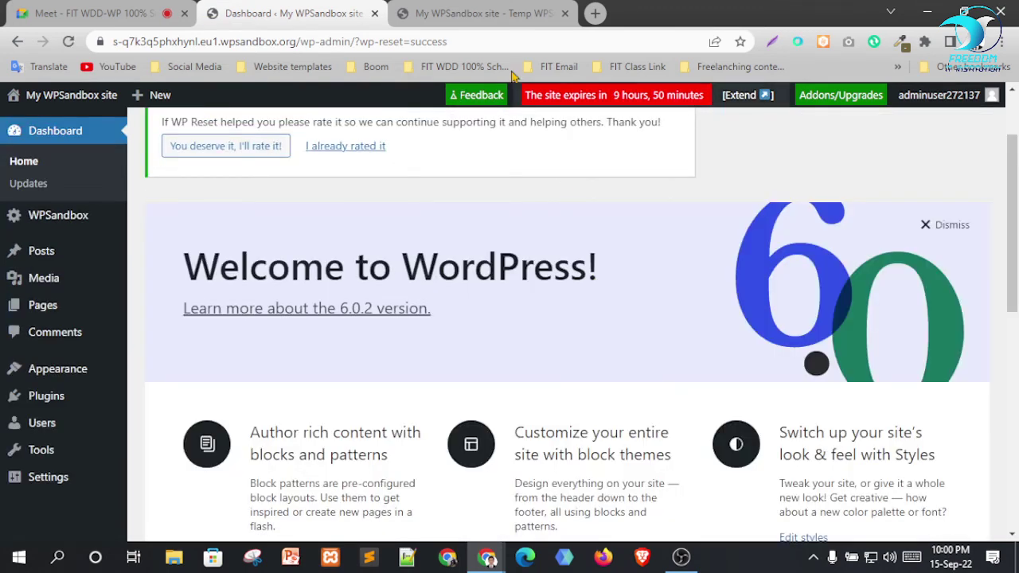
left_click(476, 12)
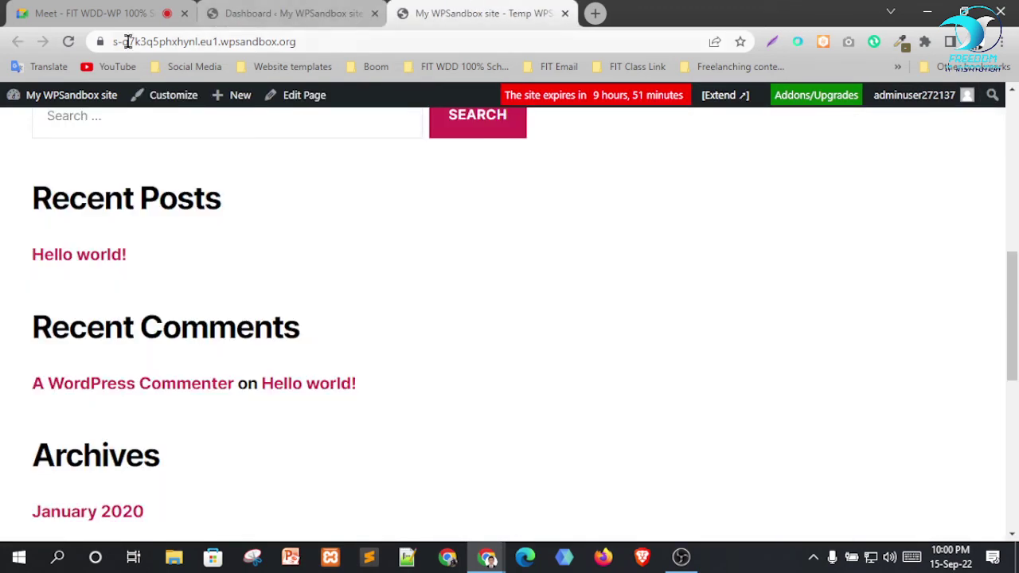
left_click(68, 42)
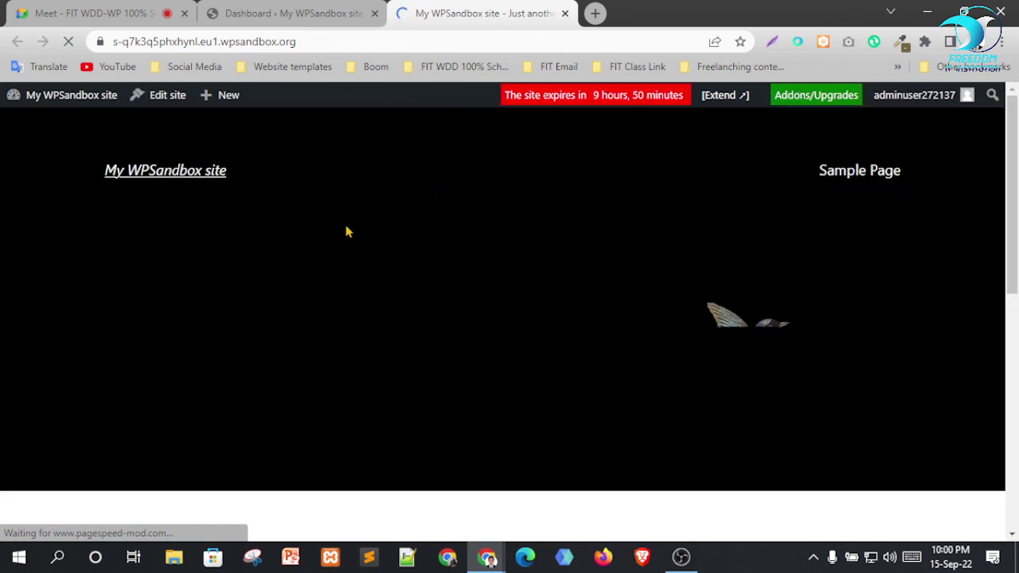
scroll(348, 232, "down", 6)
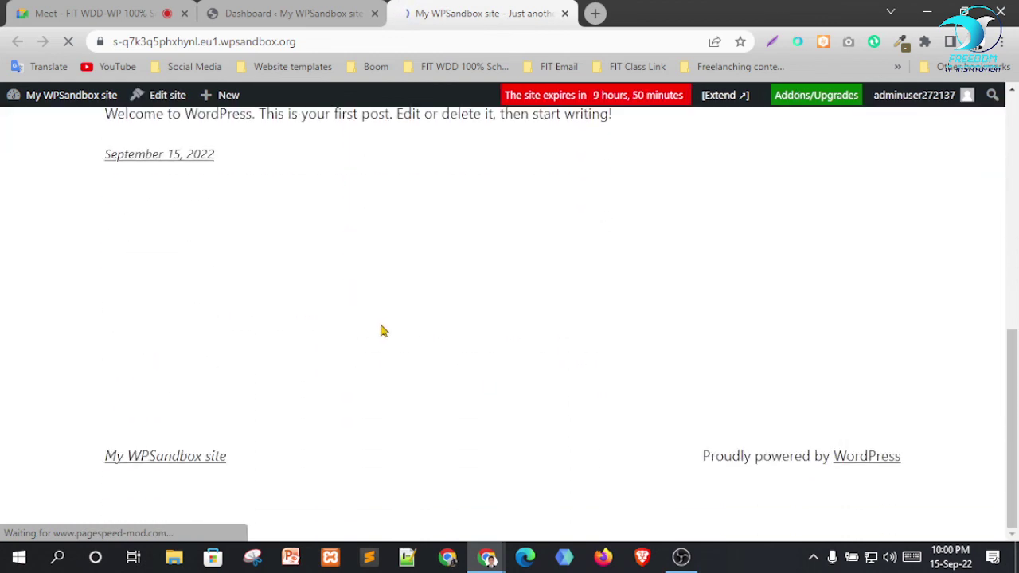
scroll(381, 331, "up", 6)
scroll(417, 305, "down", 6)
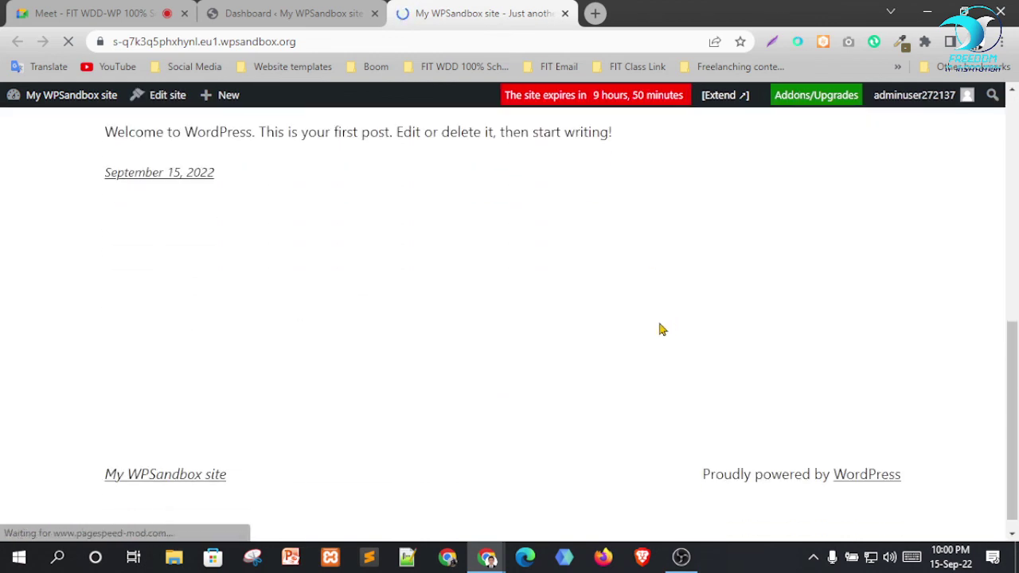
scroll(557, 366, "up", 6)
scroll(416, 302, "down", 5)
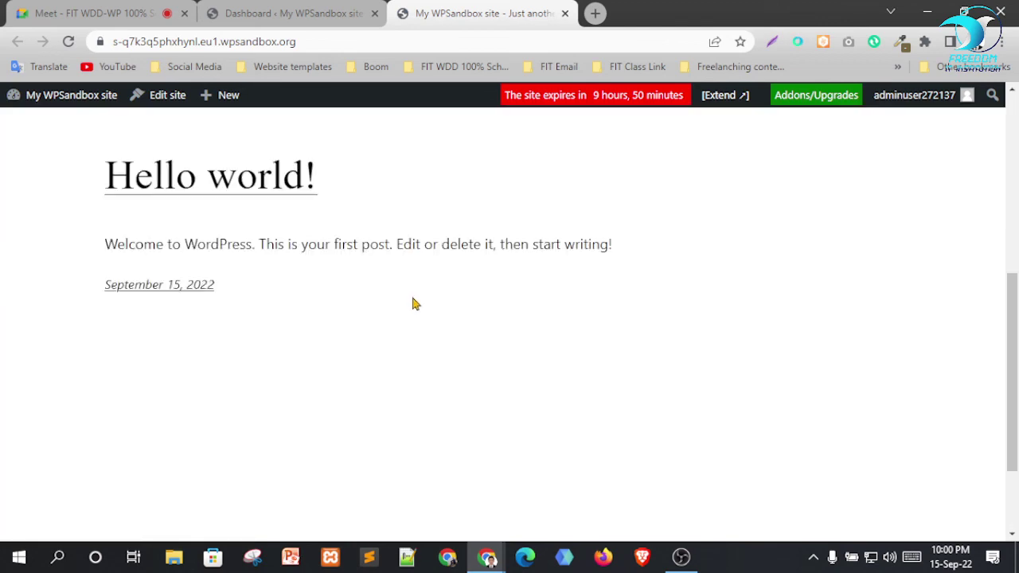
scroll(421, 303, "up", 1)
Return to the dashboard, dismiss the Welcome panel, and hide the At a Glance, Activity, Quick Draft, and WordPress Events and News boxes.
left_click(249, 9)
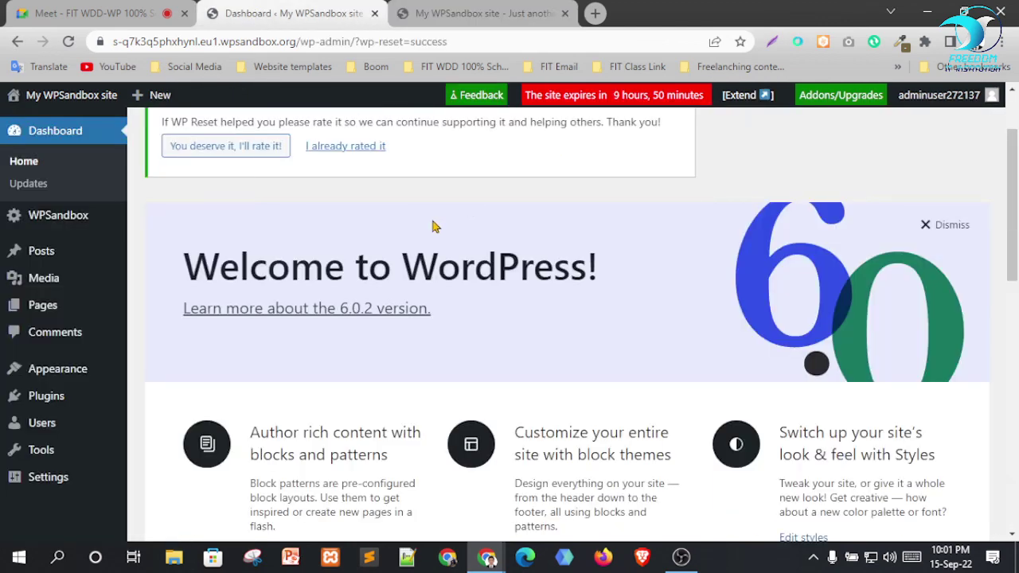
scroll(432, 225, "up", 2)
left_click(943, 340)
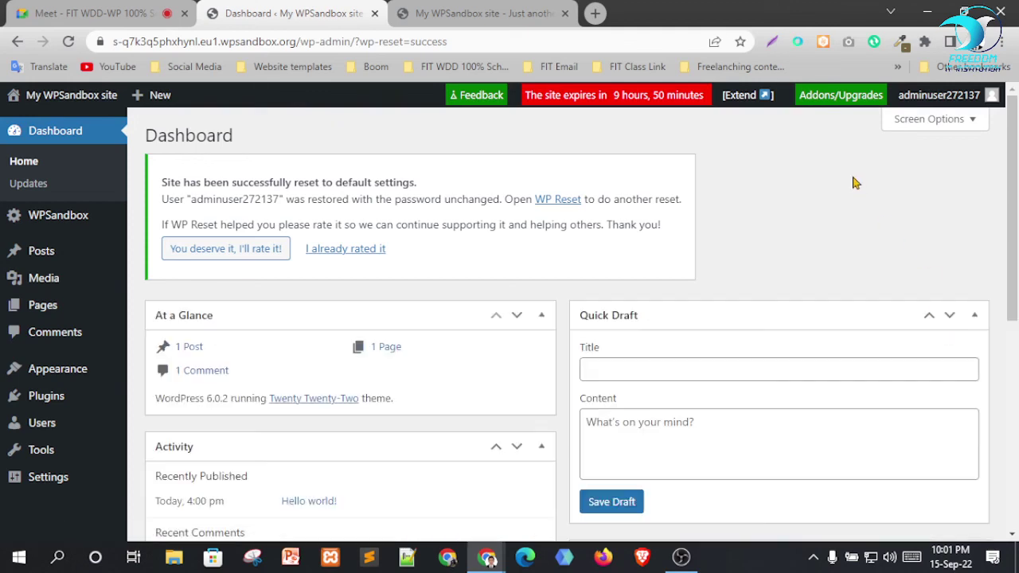
left_click(928, 118)
left_click(194, 205)
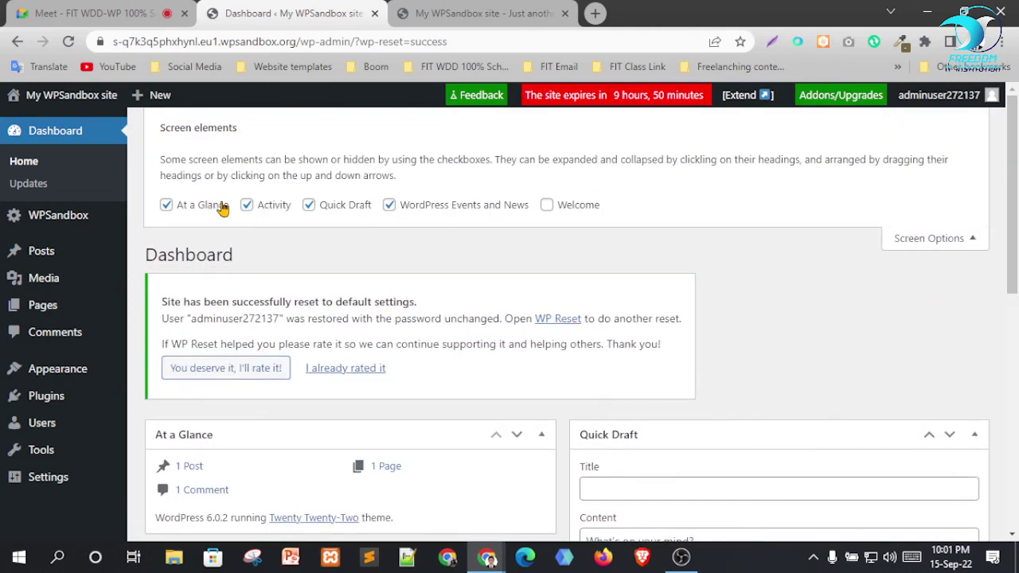
left_click(249, 205)
left_click(322, 206)
left_click(462, 205)
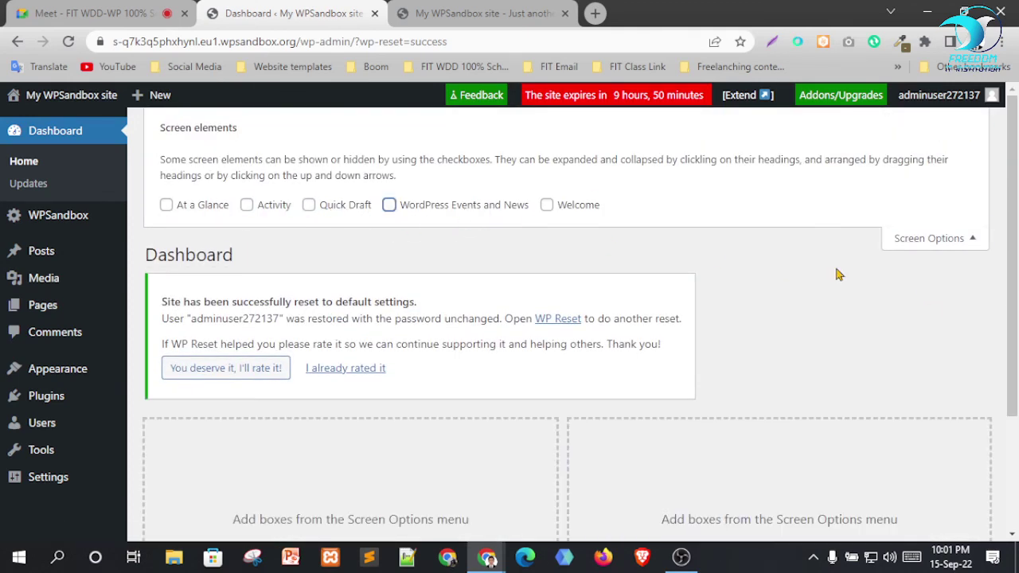
left_click(938, 243)
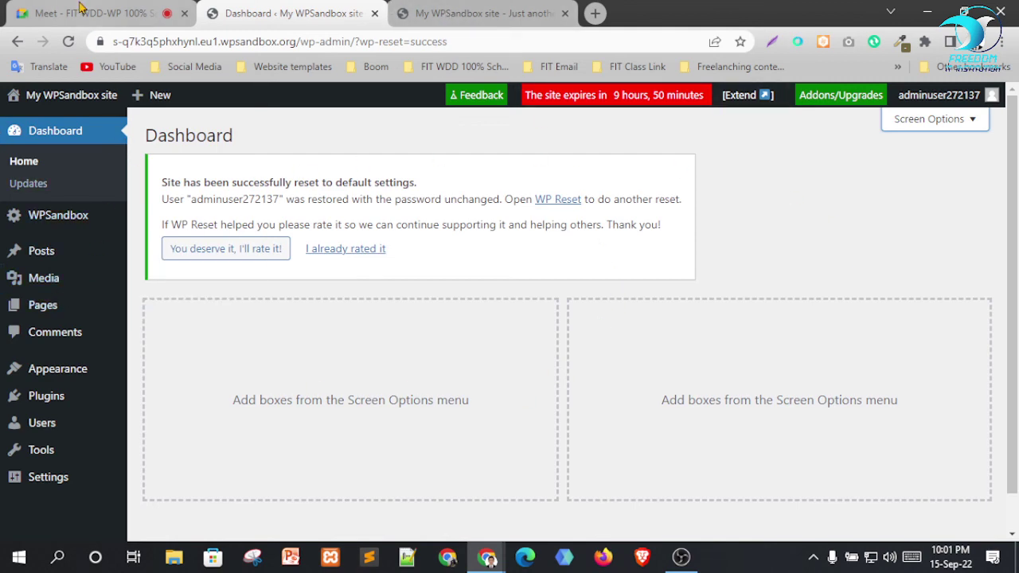
left_click(79, 10)
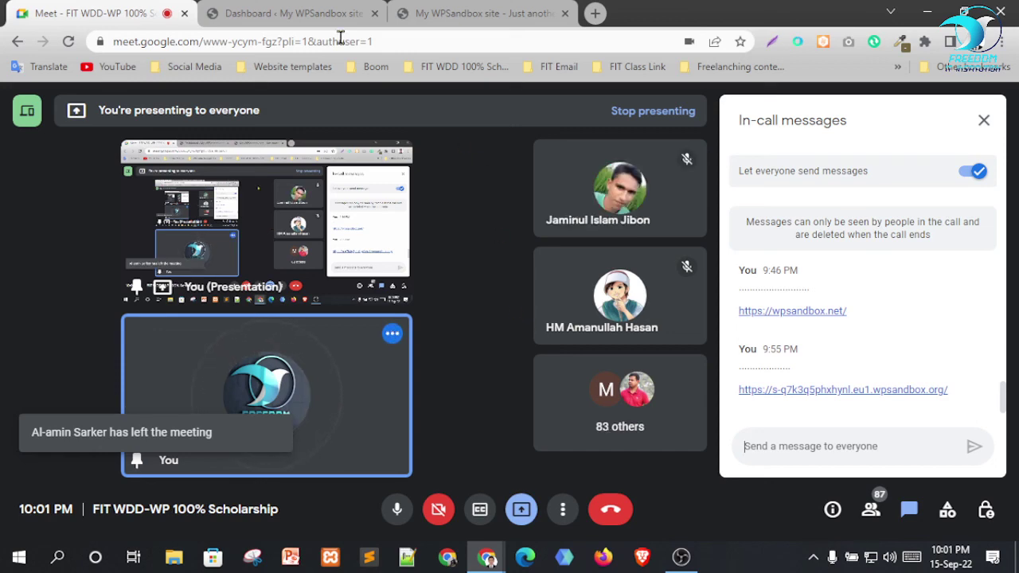
left_click(284, 11)
left_click(104, 12)
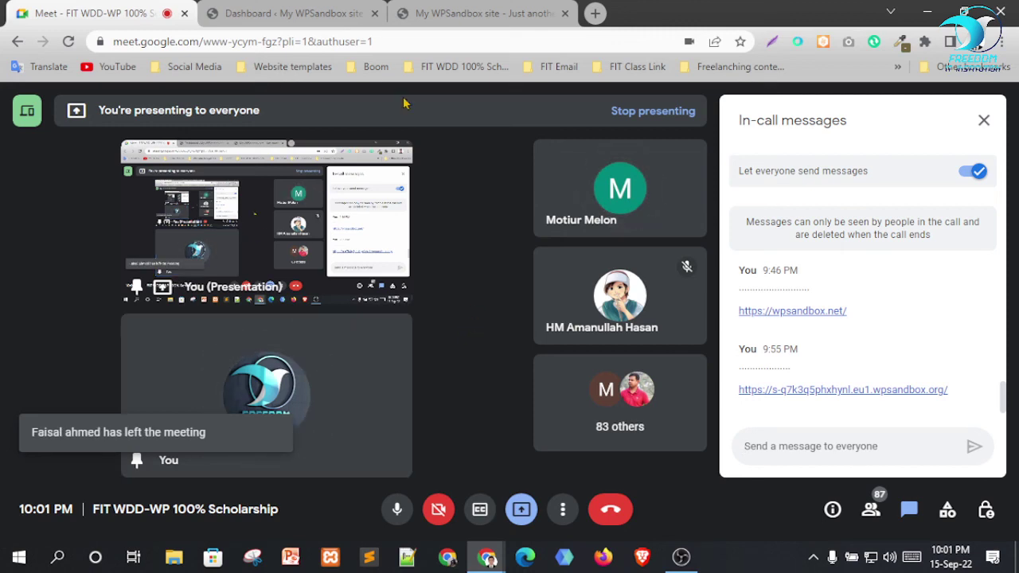
left_click(209, 12)
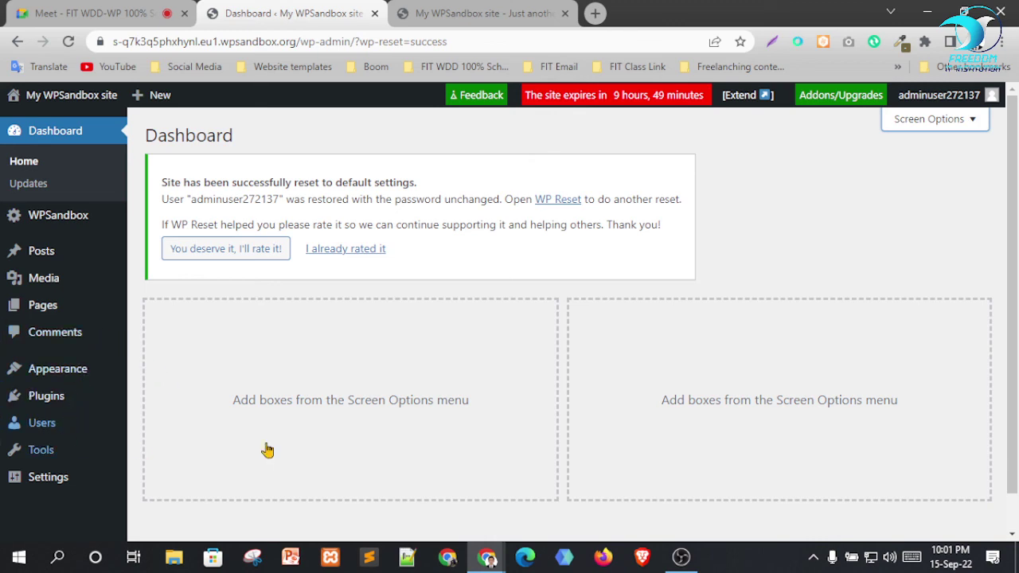
left_click(681, 556)
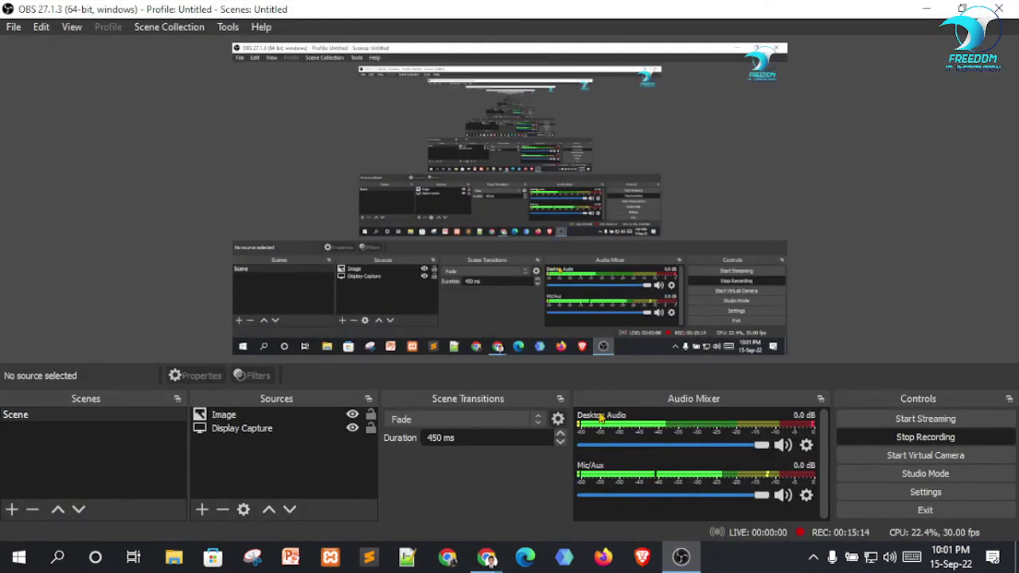